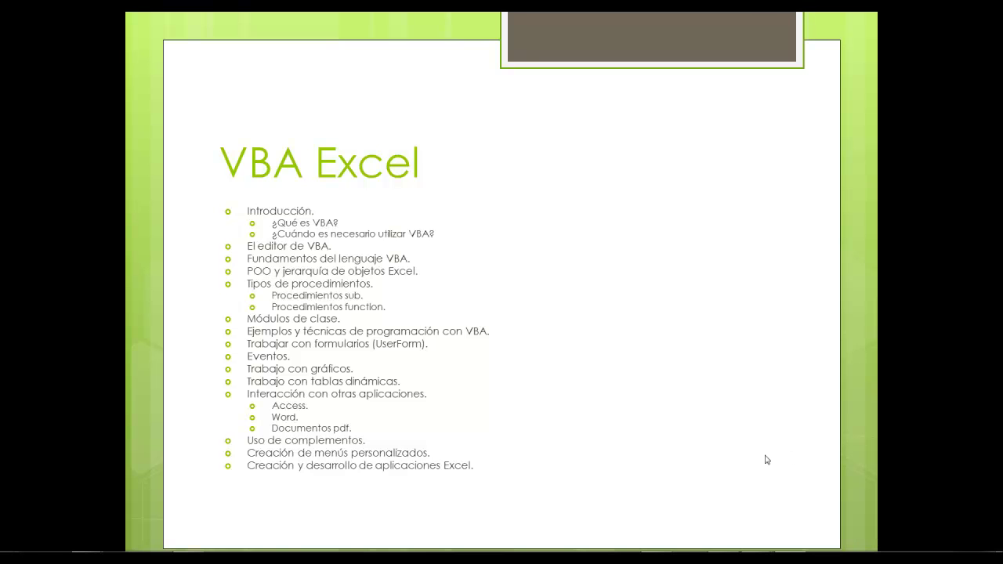
Underline 'Procedimientos function.' with the slideshow pen, clear the marks, and return to the Excel workbook
{"action": "key", "text": "ctrl+p"}
{"action": "left_click_drag", "start_coordinate": [272, 315], "coordinate": [391, 314]}
{"action": "key", "text": "Escape"}
{"action": "key", "text": "Escape"}
{"action": "key", "text": "alt+Tab"}
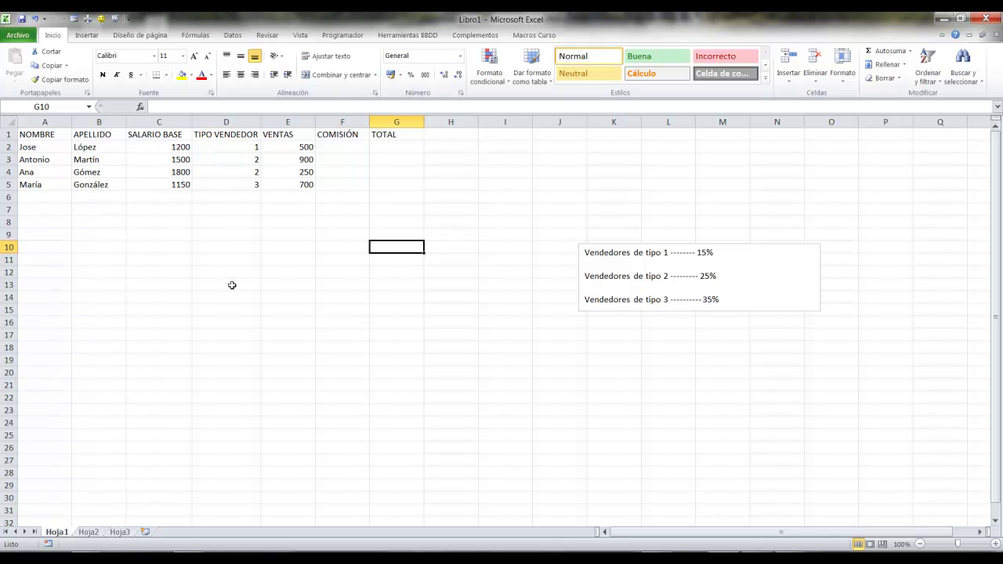
{"action": "left_click", "coordinate": [141, 107]}
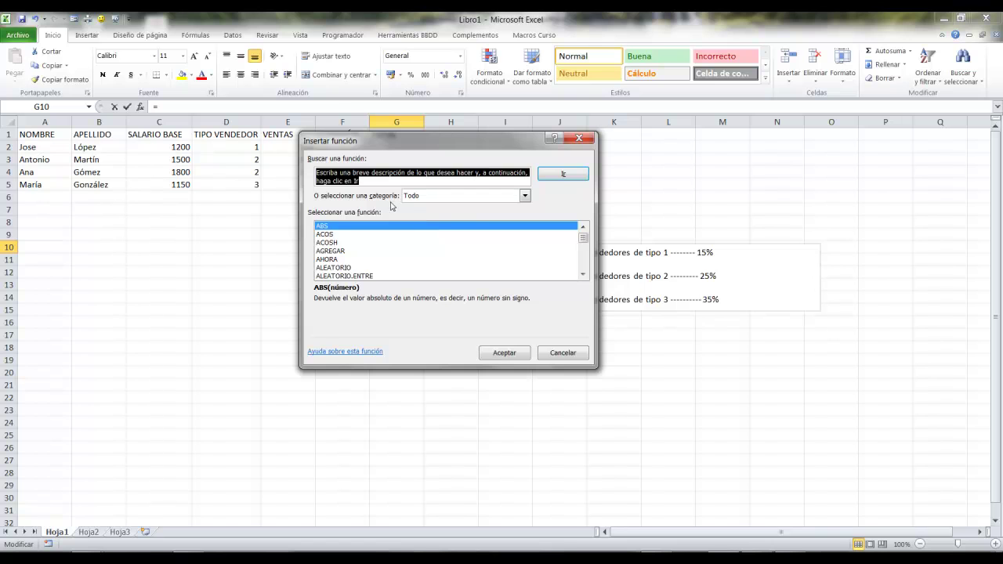
{"action": "left_click", "coordinate": [393, 251]}
{"action": "scroll", "coordinate": [392, 252], "scroll_direction": "down", "scroll_amount": 1}
{"action": "scroll", "coordinate": [392, 252], "scroll_direction": "down", "scroll_amount": 3}
{"action": "scroll", "coordinate": [392, 253], "scroll_direction": "down", "scroll_amount": 4}
{"action": "scroll", "coordinate": [393, 252], "scroll_direction": "down", "scroll_amount": 3}
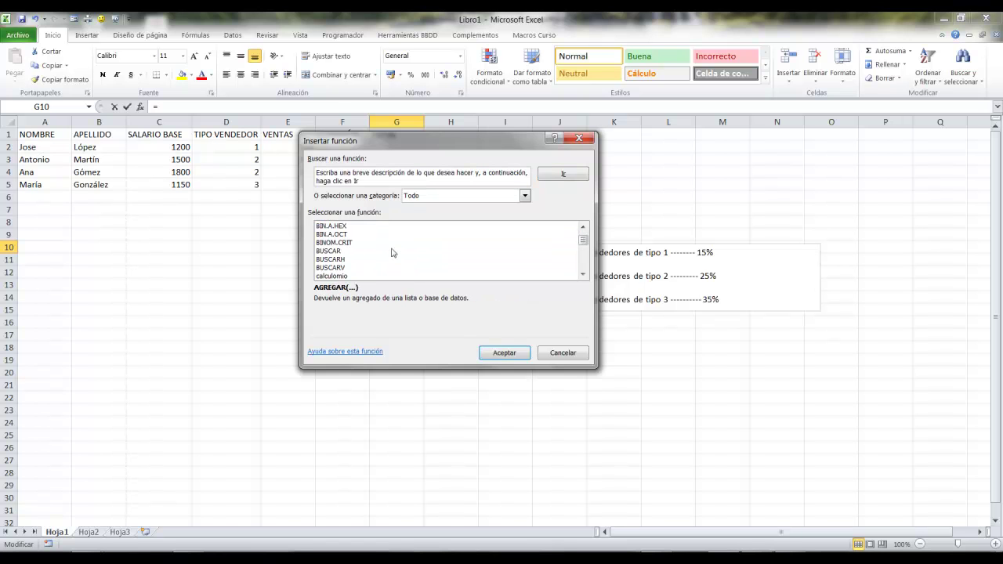
{"action": "scroll", "coordinate": [392, 252], "scroll_direction": "down", "scroll_amount": 5}
{"action": "scroll", "coordinate": [393, 253], "scroll_direction": "down", "scroll_amount": 3}
{"action": "scroll", "coordinate": [391, 254], "scroll_direction": "down", "scroll_amount": 3}
{"action": "scroll", "coordinate": [391, 255], "scroll_direction": "down", "scroll_amount": 4}
{"action": "scroll", "coordinate": [402, 253], "scroll_direction": "down", "scroll_amount": 3}
{"action": "scroll", "coordinate": [401, 253], "scroll_direction": "down", "scroll_amount": 3}
{"action": "scroll", "coordinate": [401, 253], "scroll_direction": "down", "scroll_amount": 3}
{"action": "left_click", "coordinate": [441, 196]}
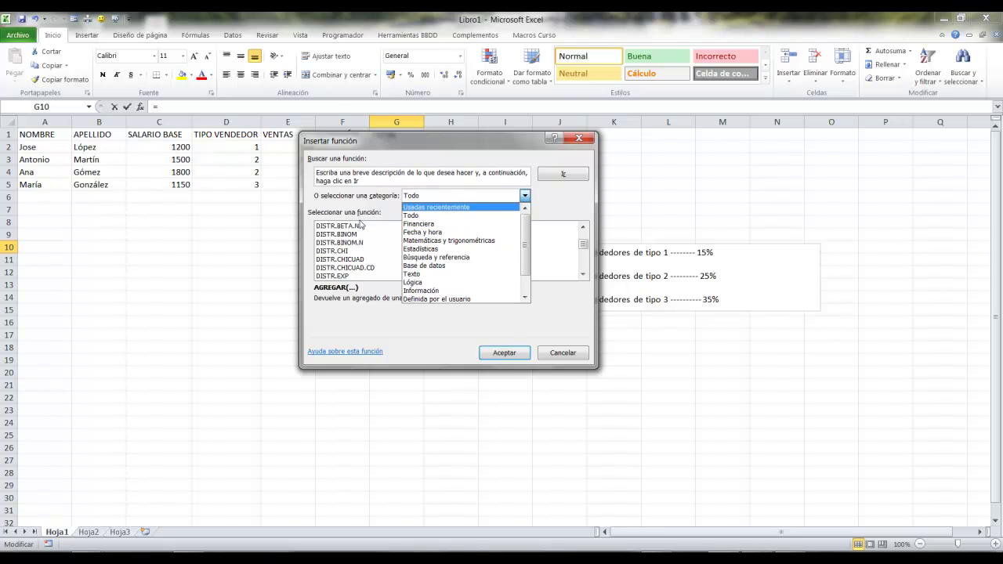
{"action": "left_click", "coordinate": [384, 148]}
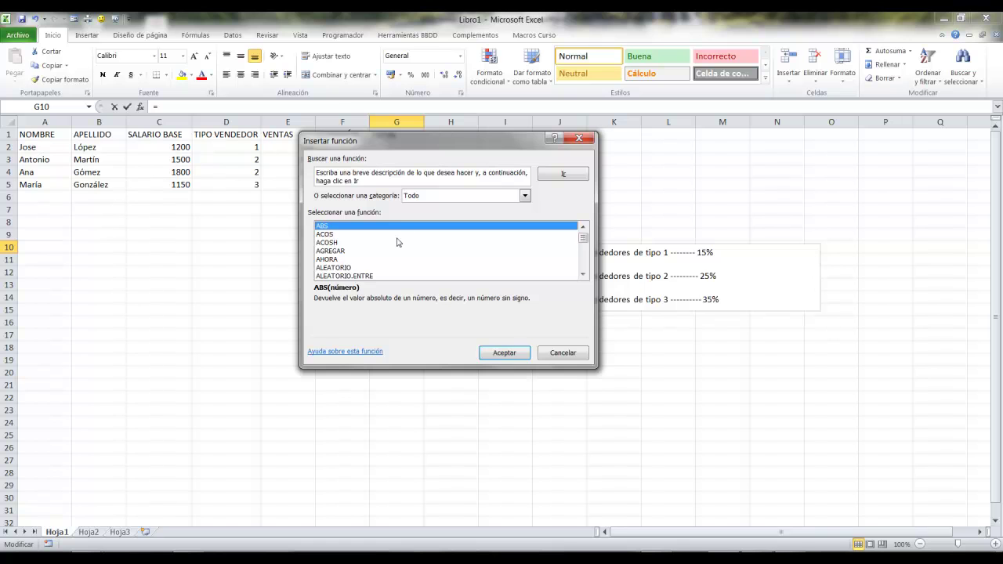
{"action": "left_click", "coordinate": [358, 259]}
{"action": "scroll", "coordinate": [356, 267], "scroll_direction": "down", "scroll_amount": 5}
{"action": "scroll", "coordinate": [357, 266], "scroll_direction": "down", "scroll_amount": 5}
{"action": "scroll", "coordinate": [357, 266], "scroll_direction": "down", "scroll_amount": 5}
{"action": "scroll", "coordinate": [356, 266], "scroll_direction": "down", "scroll_amount": 5}
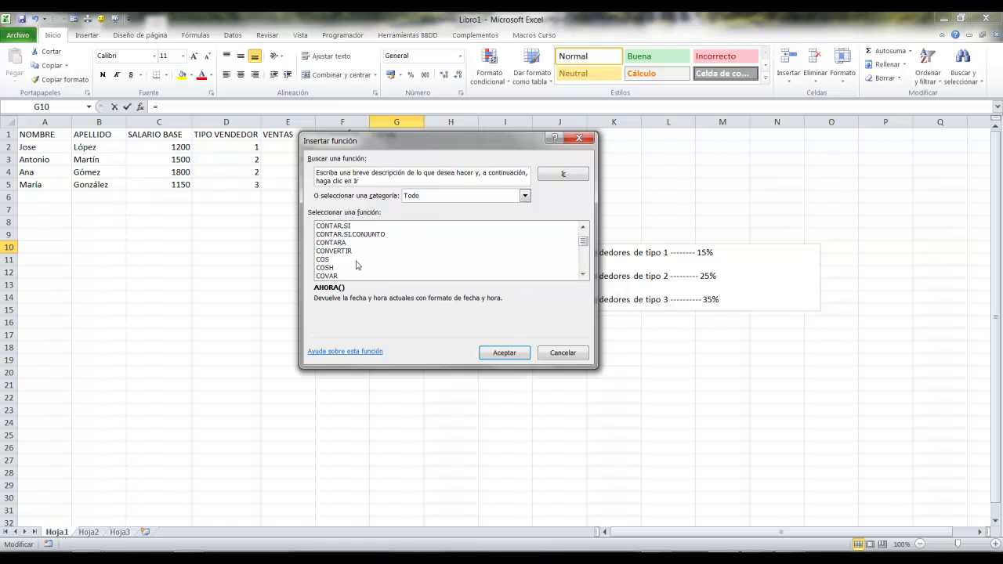
{"action": "left_click", "coordinate": [576, 357]}
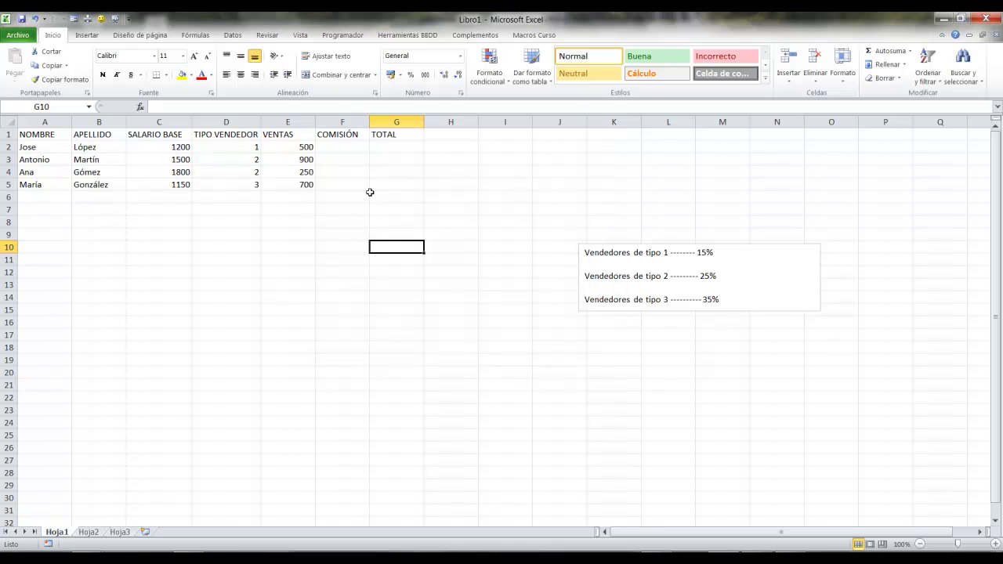
Zoom the sheet to 126% and drag the commission-rates text box further left toward the table
{"action": "left_click", "coordinate": [962, 545]}
{"action": "left_click", "coordinate": [922, 291]}
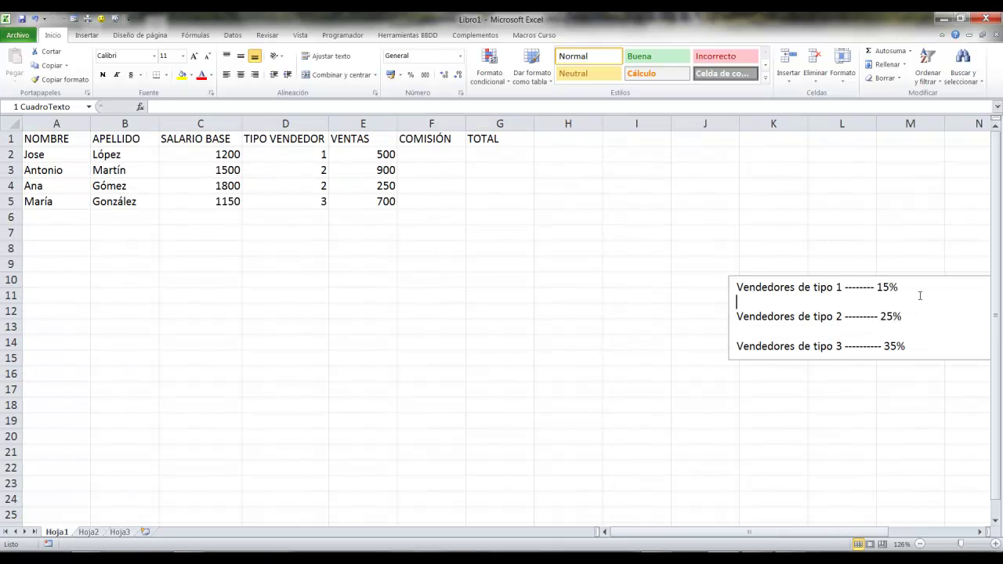
{"action": "left_click_drag", "start_coordinate": [870, 275], "coordinate": [739, 272]}
{"action": "left_click", "coordinate": [451, 310]}
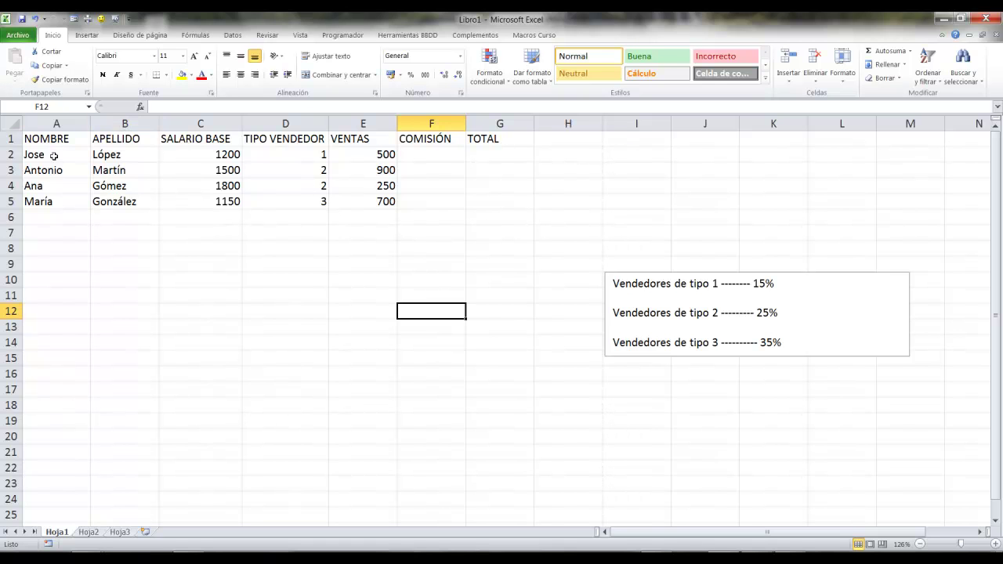
Select columns A through G one by one to review the table headers
{"action": "left_click", "coordinate": [57, 123]}
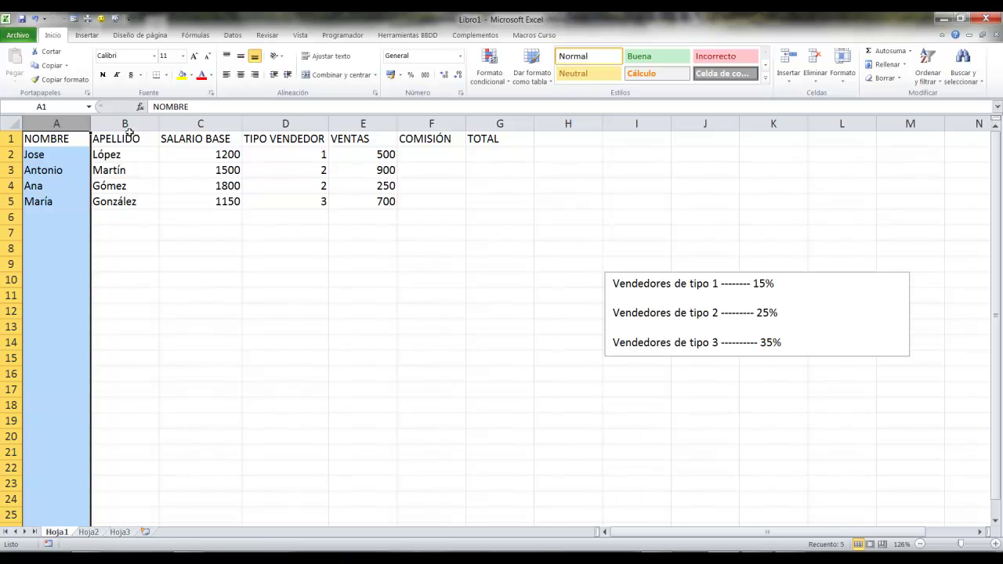
{"action": "left_click", "coordinate": [127, 124]}
{"action": "left_click", "coordinate": [199, 124]}
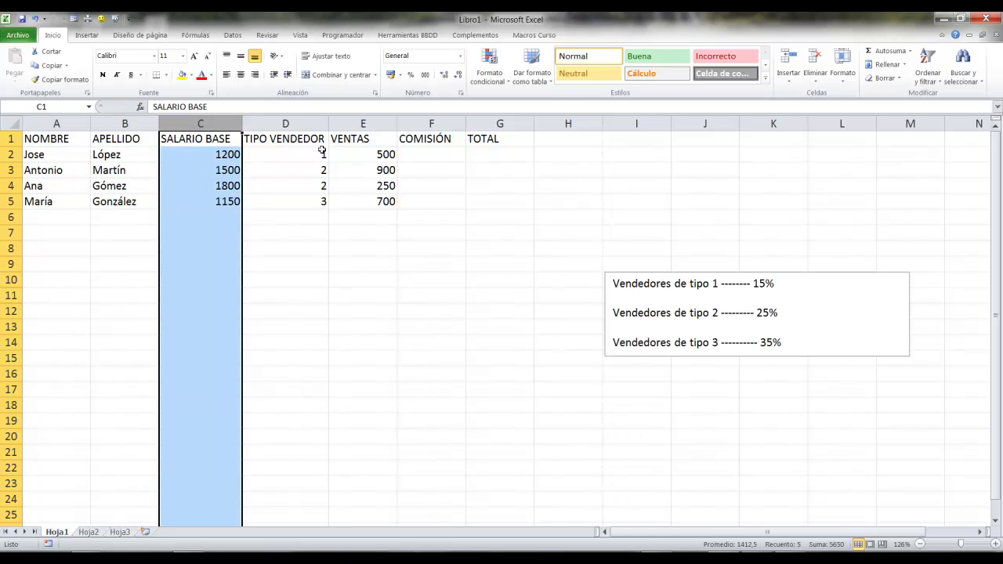
{"action": "left_click", "coordinate": [317, 123]}
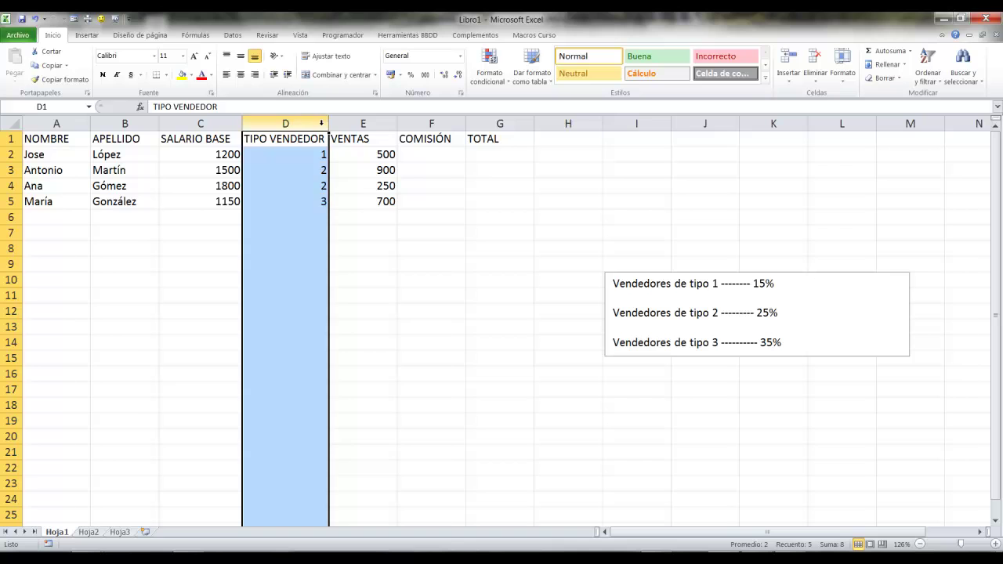
{"action": "left_click", "coordinate": [365, 123]}
{"action": "left_click", "coordinate": [431, 124]}
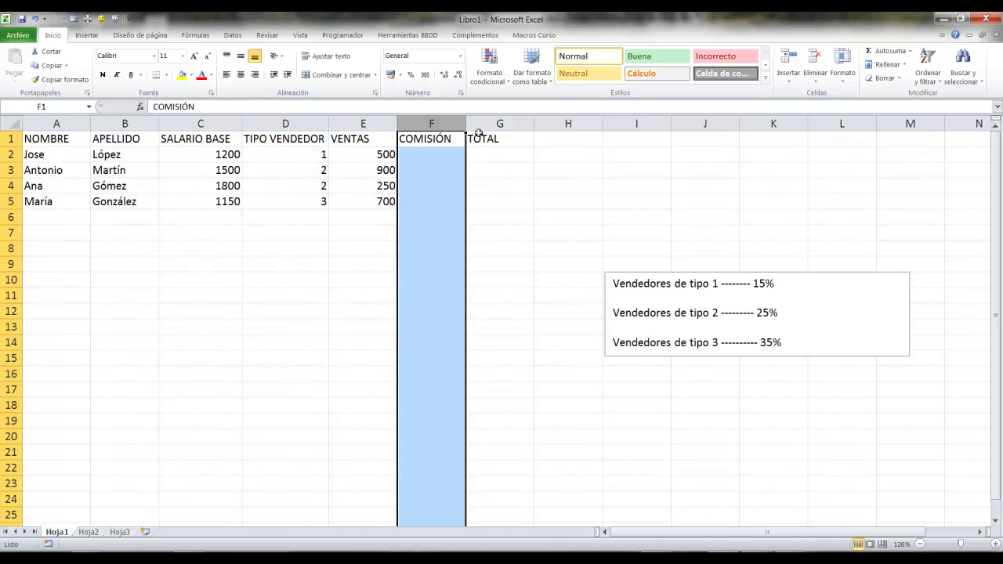
{"action": "left_click", "coordinate": [486, 124]}
Highlight F2:G5 and columns A:C and D, then nudge the rates text box slightly left
{"action": "left_click_drag", "start_coordinate": [427, 155], "coordinate": [473, 200]}
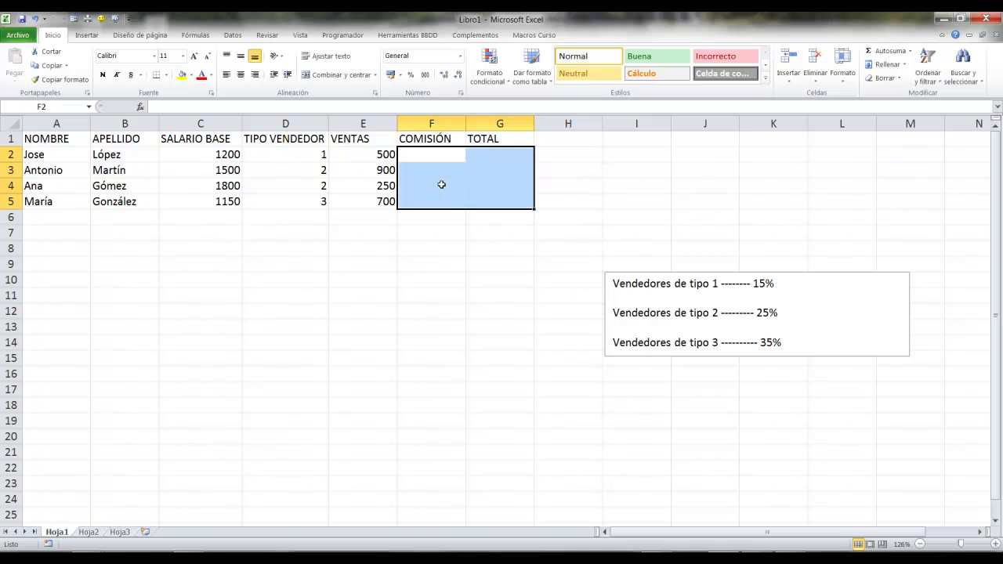
{"action": "left_click", "coordinate": [441, 185]}
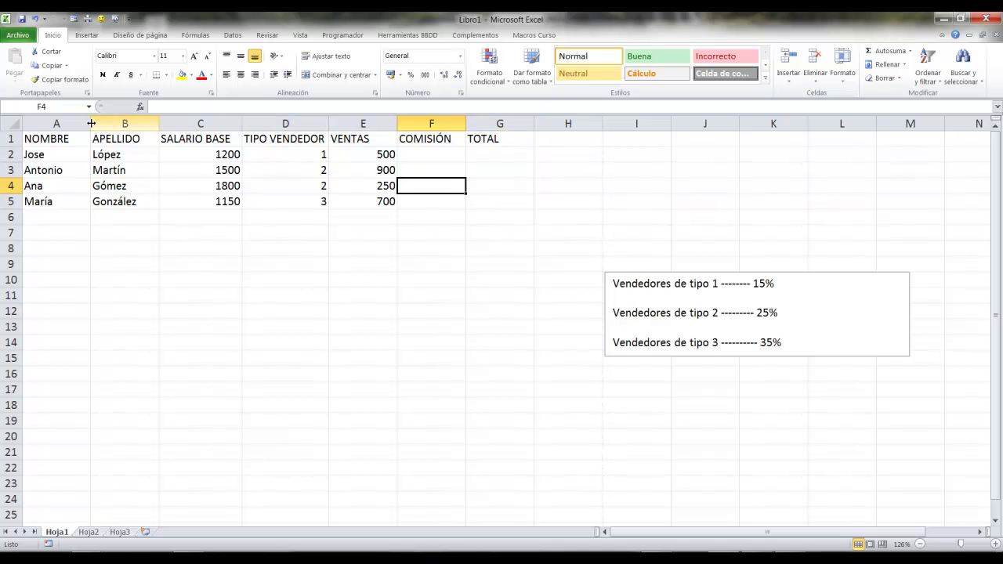
{"action": "left_click_drag", "start_coordinate": [56, 124], "coordinate": [201, 124]}
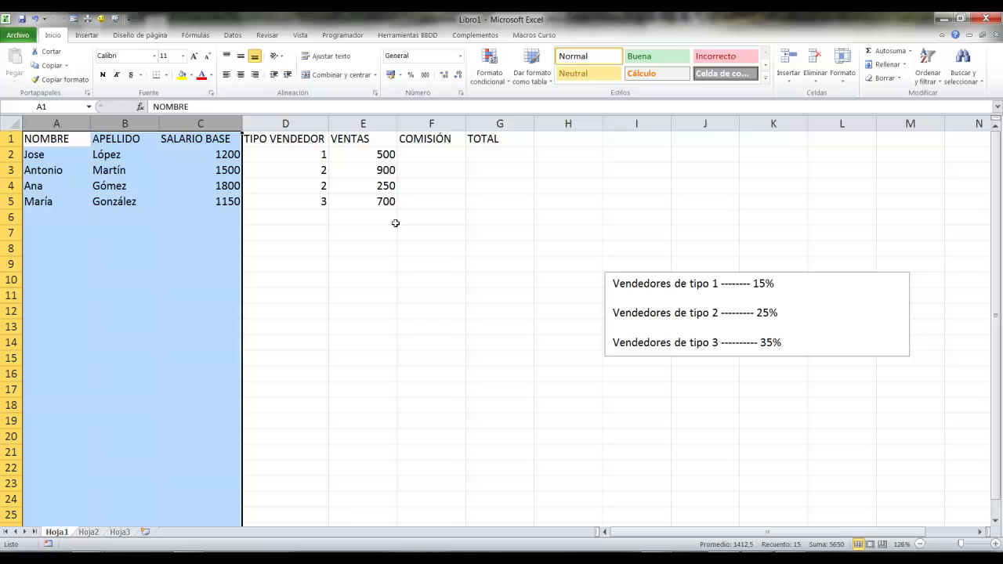
{"action": "left_click", "coordinate": [306, 126]}
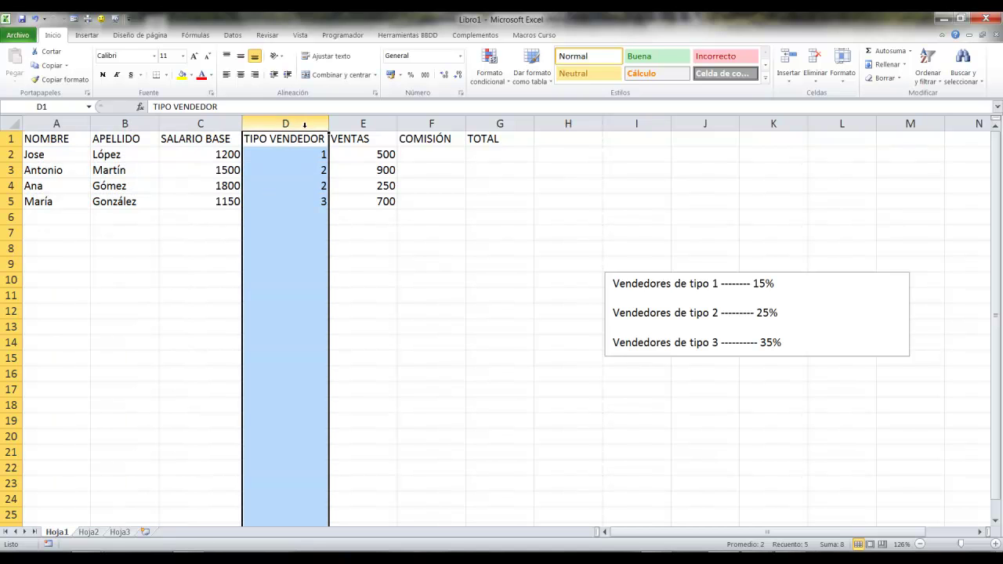
{"action": "left_click", "coordinate": [793, 272]}
{"action": "left_click_drag", "start_coordinate": [812, 273], "coordinate": [799, 273]}
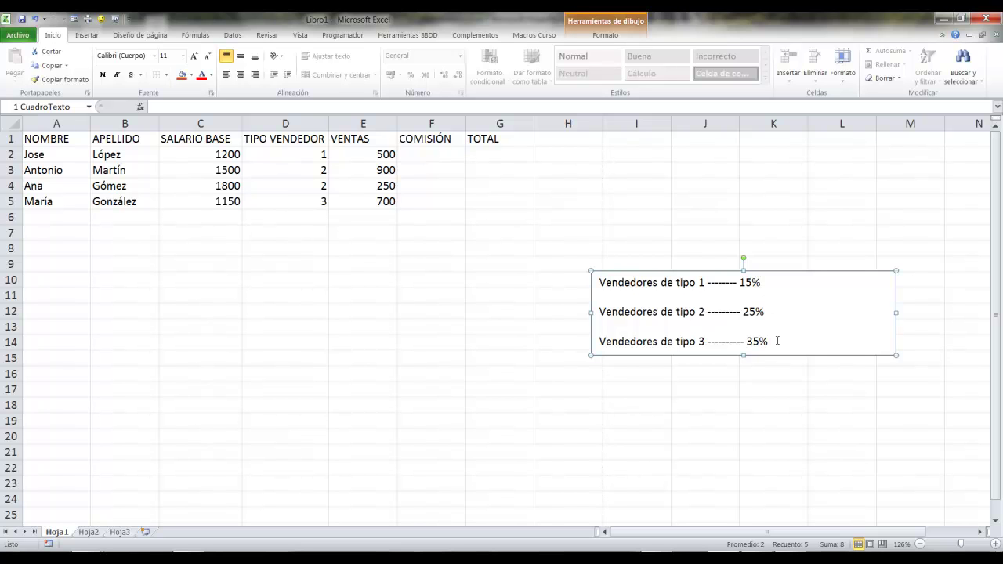
{"action": "left_click", "coordinate": [434, 154]}
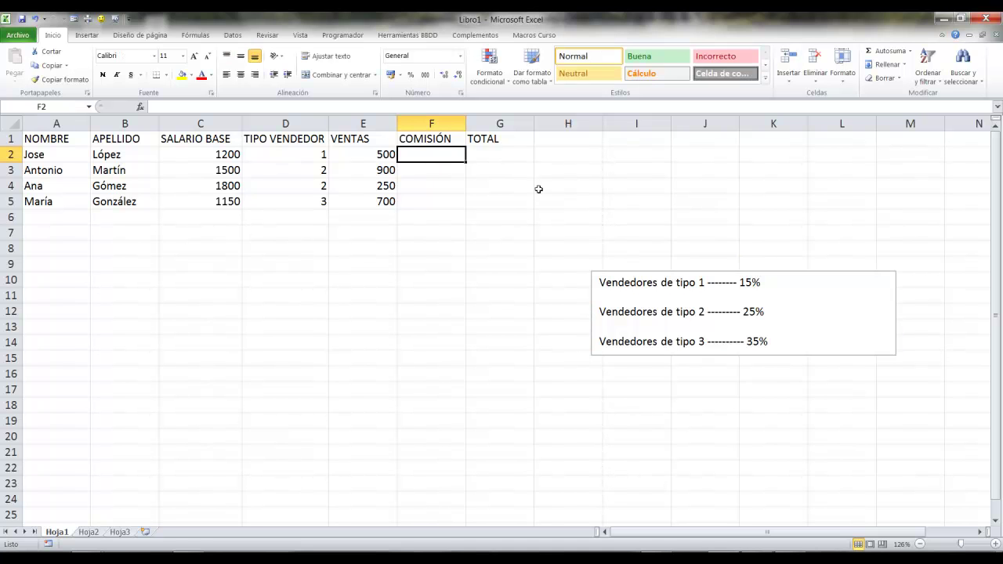
{"action": "left_click", "coordinate": [743, 282]}
{"action": "left_click_drag", "start_coordinate": [762, 282], "coordinate": [708, 282]}
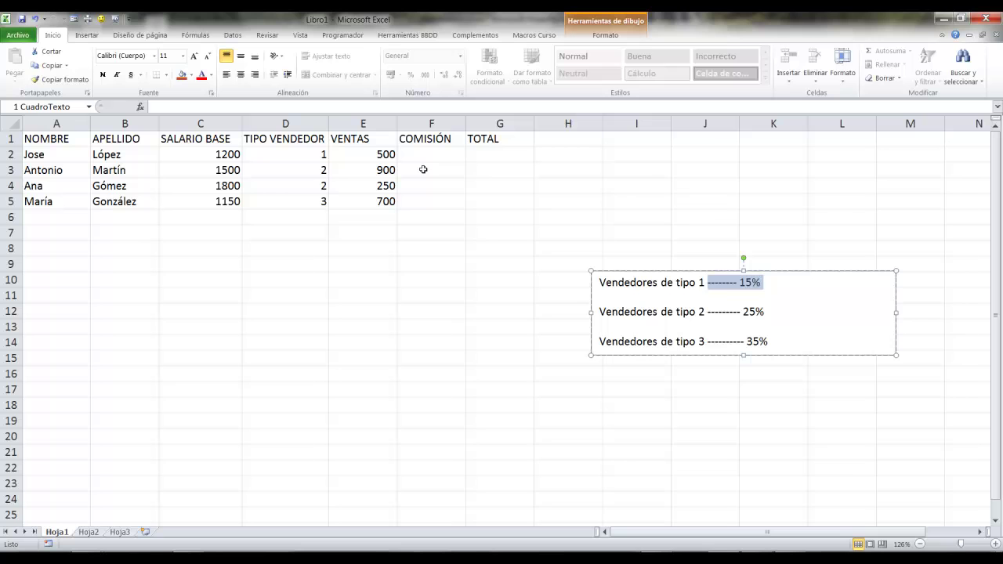
{"action": "left_click_drag", "start_coordinate": [743, 311], "coordinate": [763, 312]}
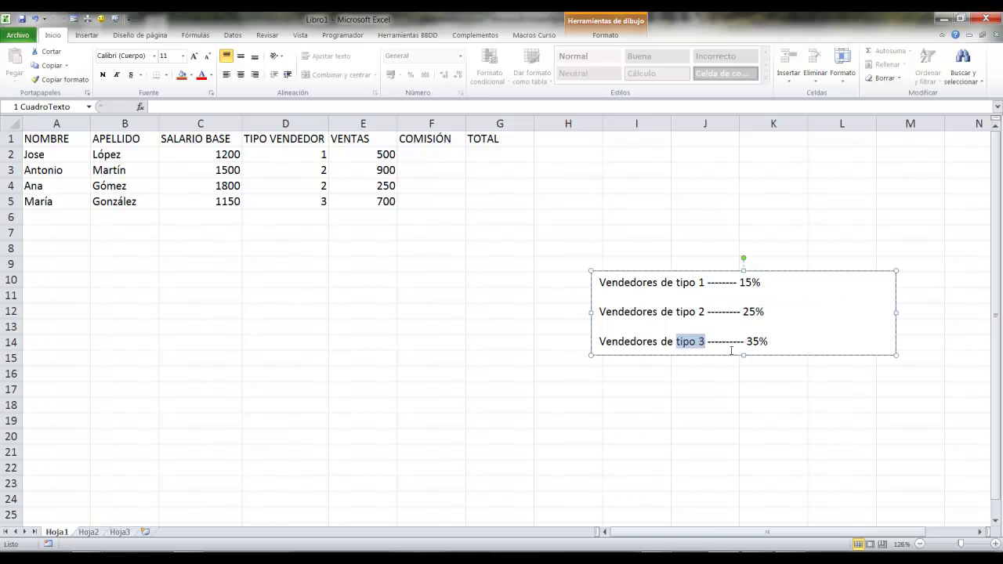
{"action": "left_click_drag", "start_coordinate": [745, 342], "coordinate": [759, 343]}
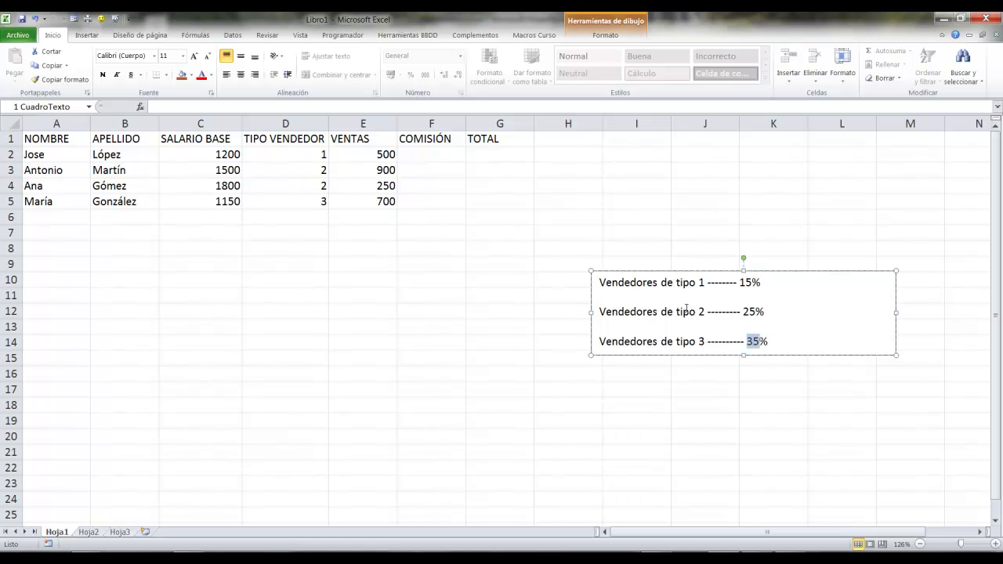
{"action": "left_click", "coordinate": [749, 342]}
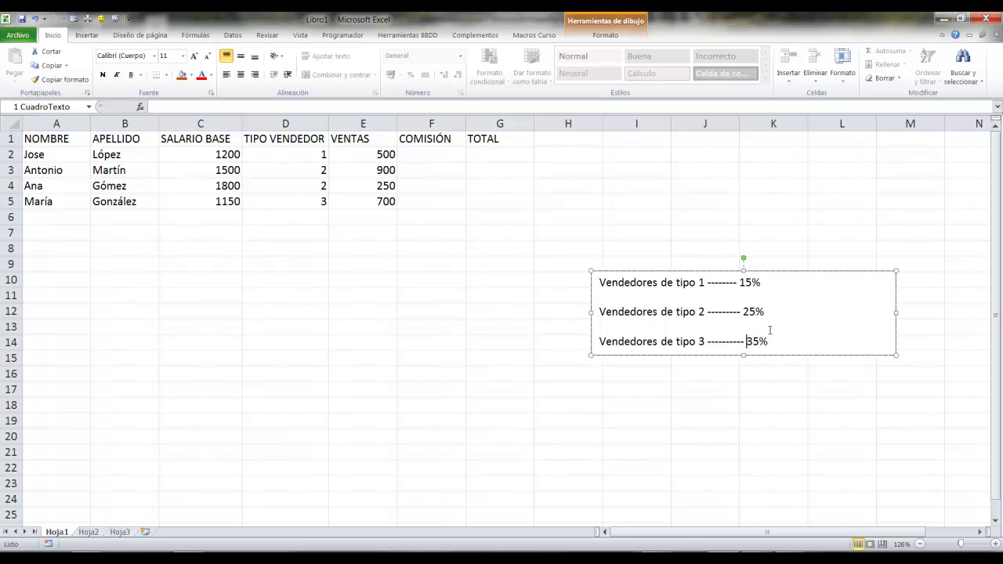
{"action": "left_click", "coordinate": [436, 155]}
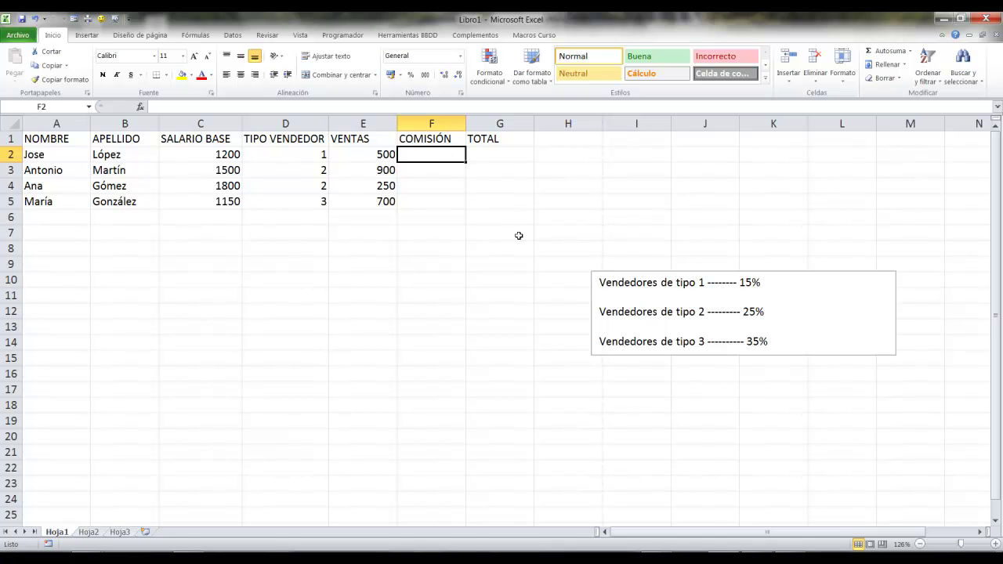
Enter =SI(D2=1;(C2+E2)*15% in F2 for type 1 sellers
{"action": "type", "text": "=SI("}
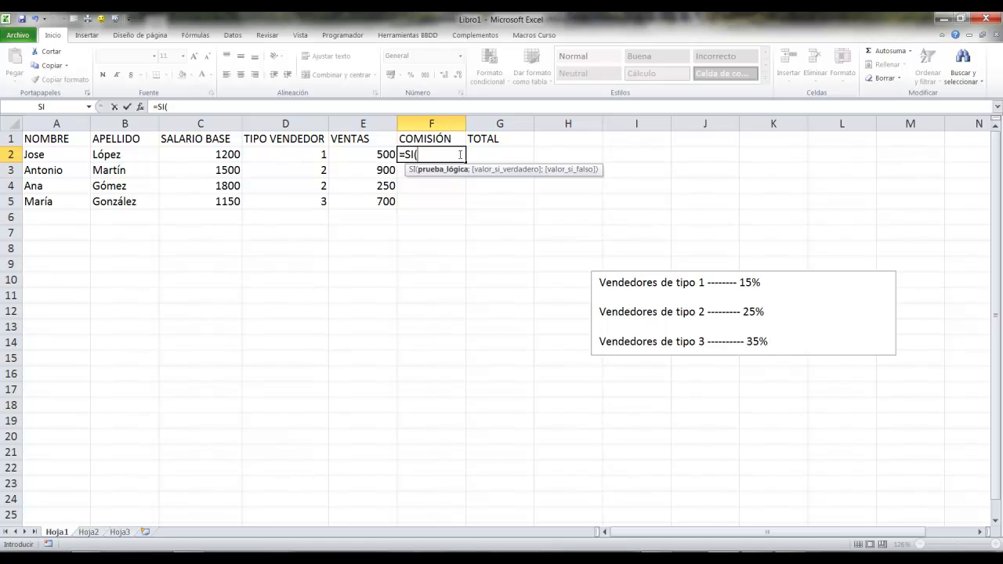
{"action": "left_click", "coordinate": [287, 155]}
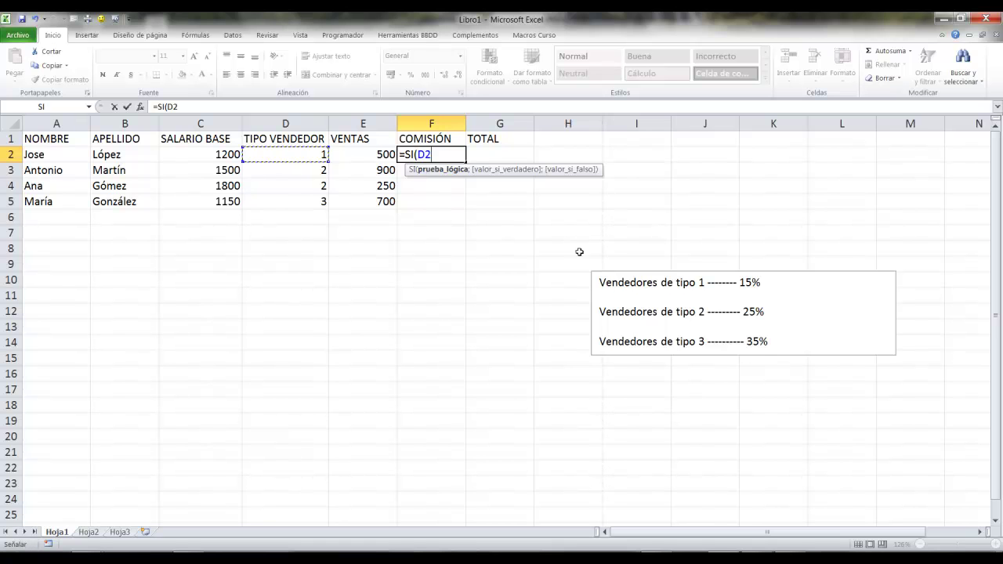
{"action": "type", "text": "=1"}
{"action": "type", "text": ";("}
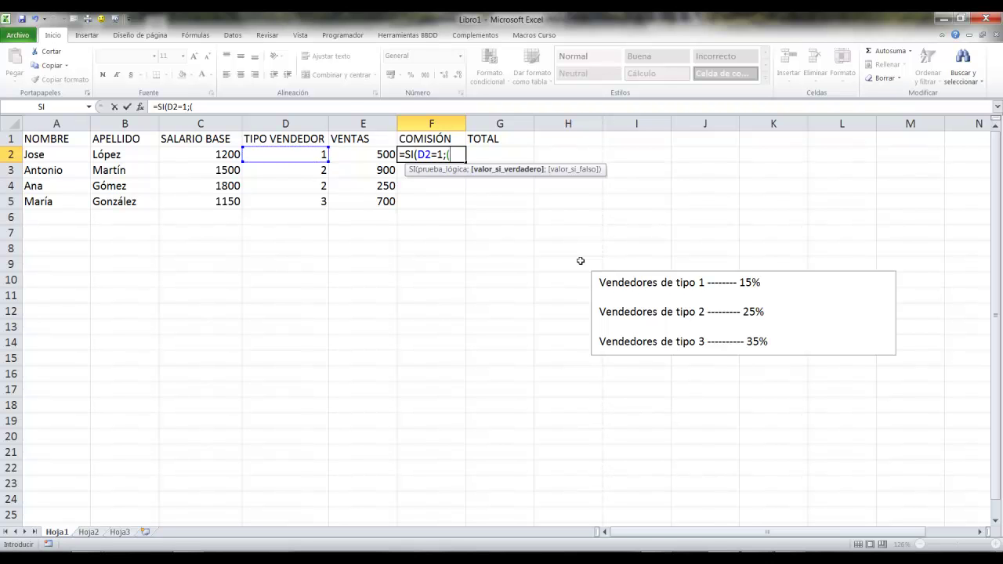
{"action": "left_click", "coordinate": [211, 156]}
{"action": "type", "text": "+"}
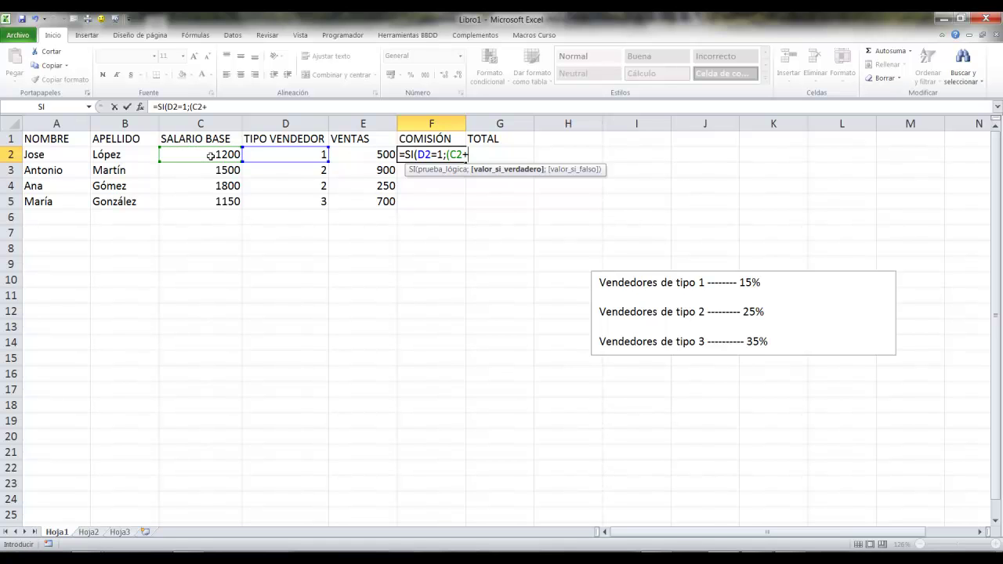
{"action": "left_click", "coordinate": [383, 156]}
{"action": "type", "text": ")"}
{"action": "type", "text": "*15%"}
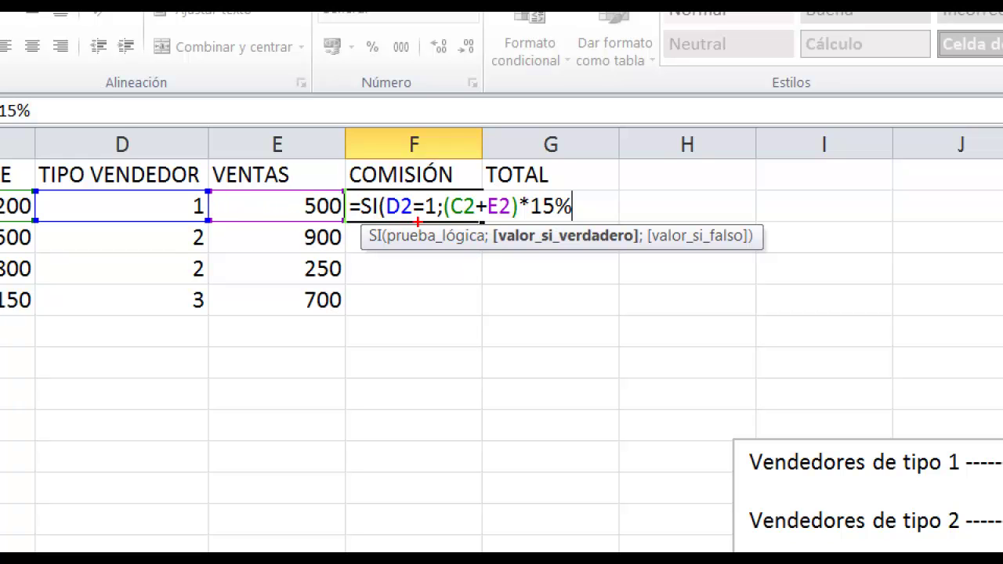
Draw arrows at the C2 and E2 references, then continue the formula with ;SI( for a nested condition
{"action": "left_click_drag", "start_coordinate": [464, 220], "coordinate": [468, 288]}
{"action": "left_click_drag", "start_coordinate": [500, 219], "coordinate": [501, 329]}
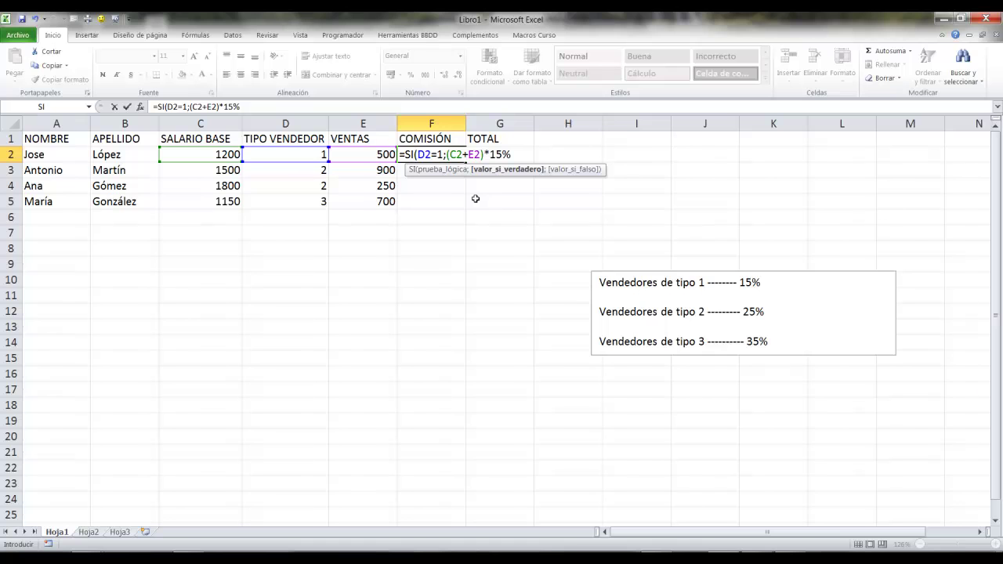
{"action": "type", "text": ";"}
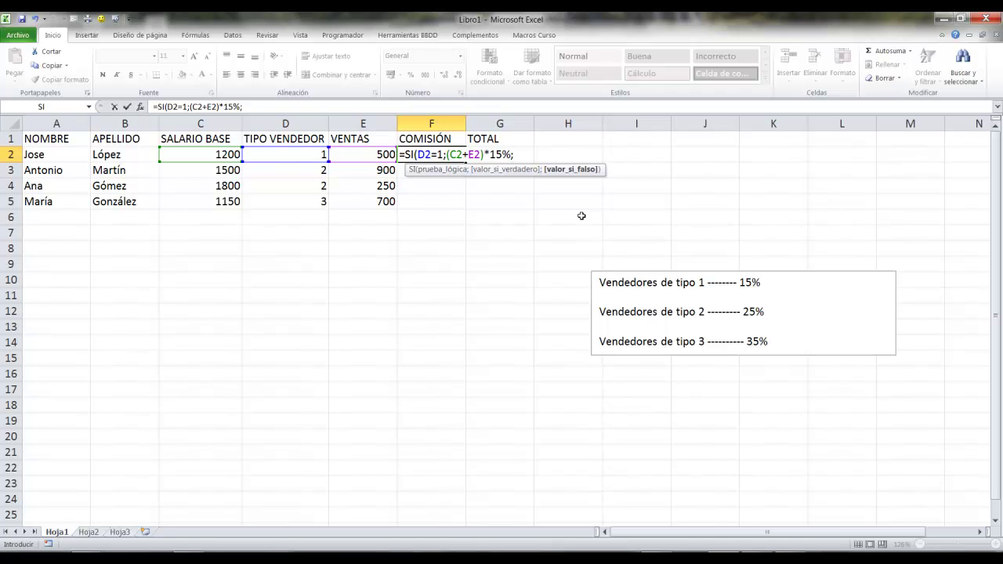
{"action": "type", "text": "SI("}
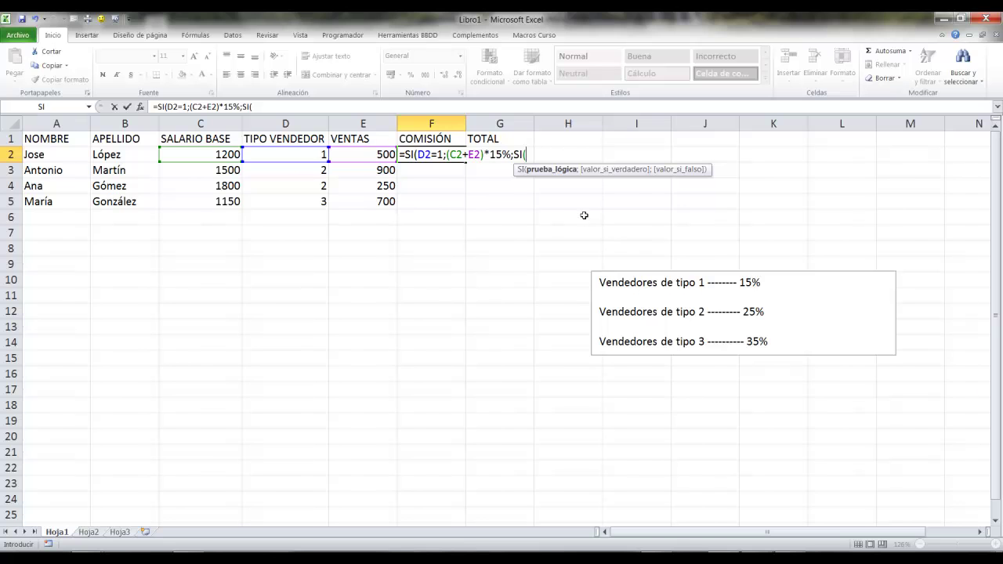
Add the type 2 branch D2=2;(C2+E2)*25% to the nested SI
{"action": "left_click", "coordinate": [307, 155]}
{"action": "type", "text": "=2"}
{"action": "type", "text": ";("}
{"action": "left_click", "coordinate": [211, 158]}
{"action": "type", "text": "+"}
{"action": "left_click", "coordinate": [344, 154]}
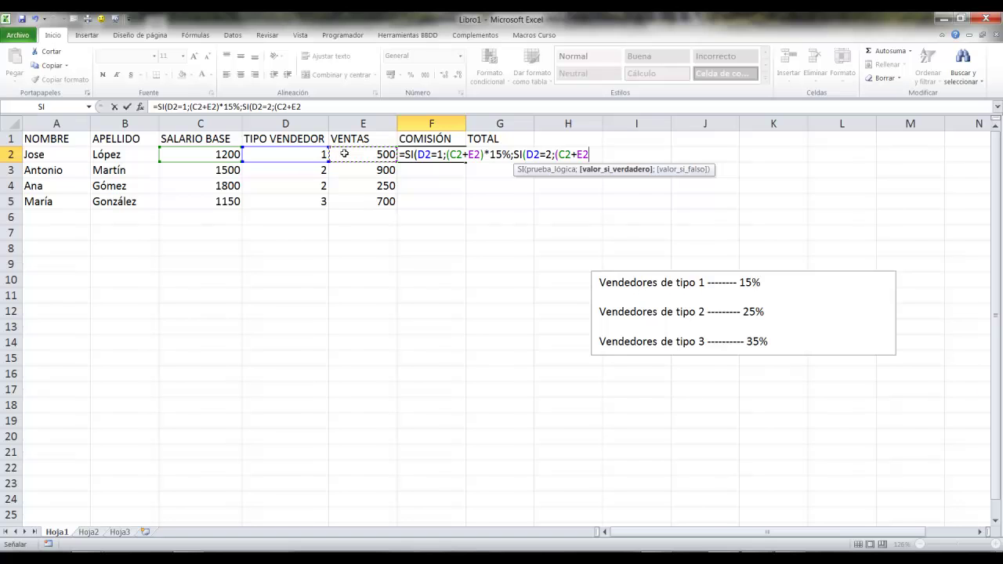
{"action": "type", "text": ")*"}
{"action": "type", "text": "25%"}
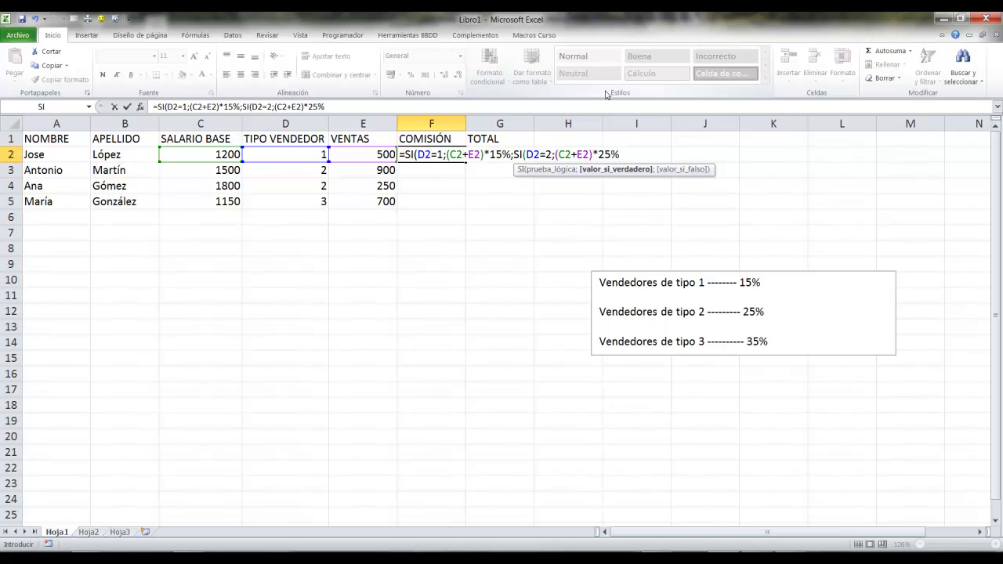
{"action": "type", "text": ";"}
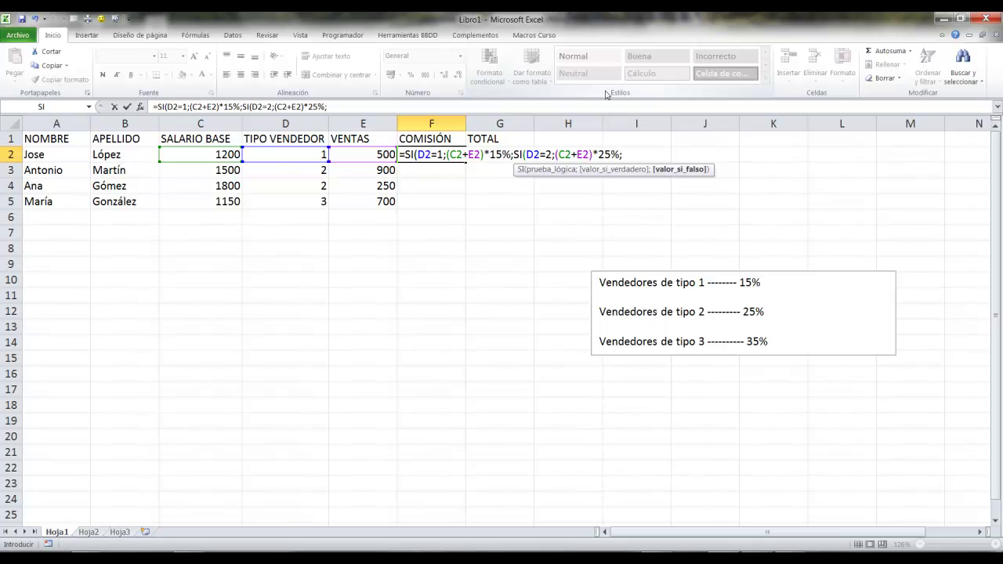
Close the formula with the (C2+E2)*35% default case for all other seller types
{"action": "left_click", "coordinate": [296, 153]}
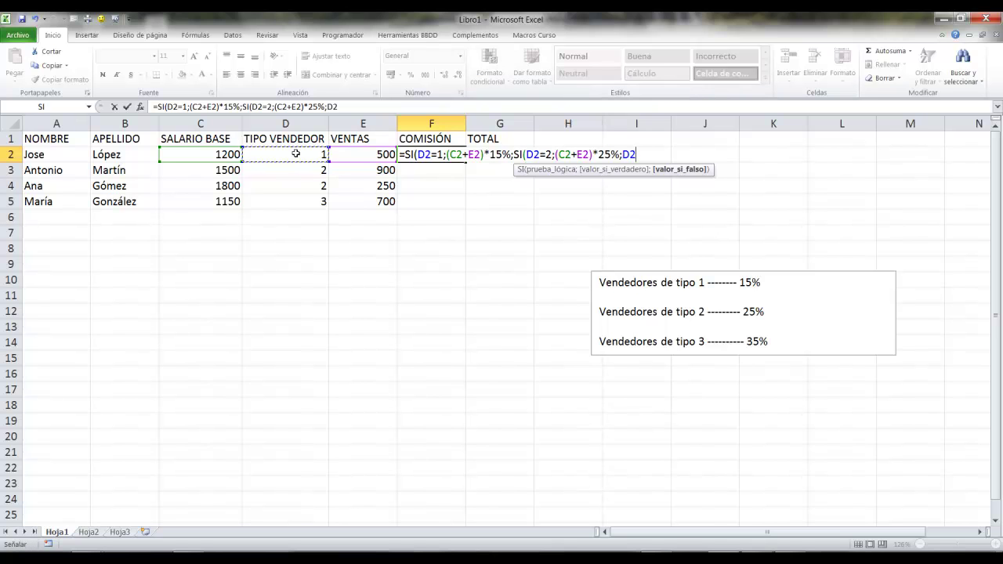
{"action": "type", "text": "="}
{"action": "key", "text": "BackSpace"}
{"action": "key", "text": "BackSpace"}
{"action": "key", "text": "BackSpace"}
{"action": "type", "text": "("}
{"action": "left_click", "coordinate": [220, 157]}
{"action": "type", "text": "+"}
{"action": "left_click", "coordinate": [367, 154]}
{"action": "type", "text": ")*"}
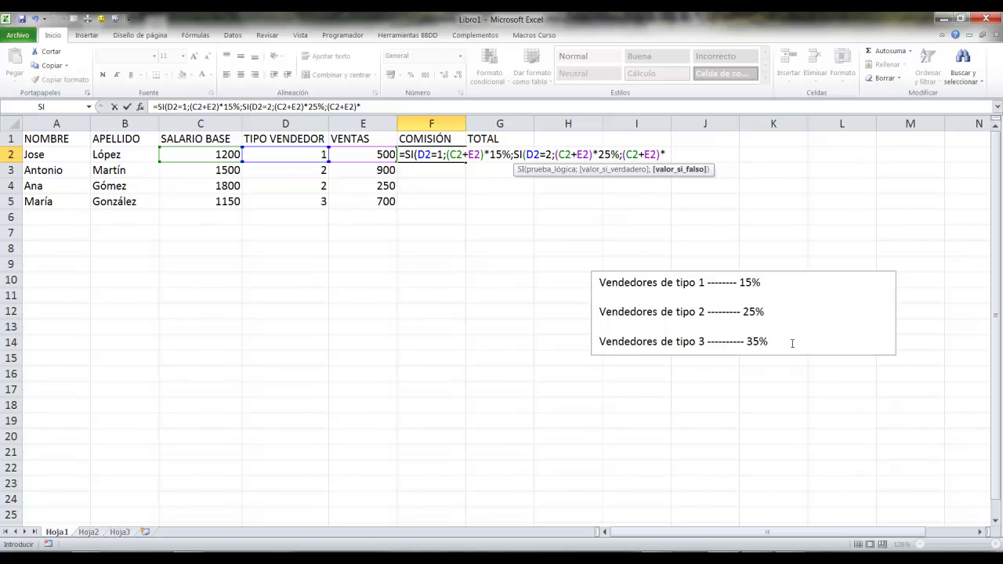
{"action": "type", "text": "35%)"}
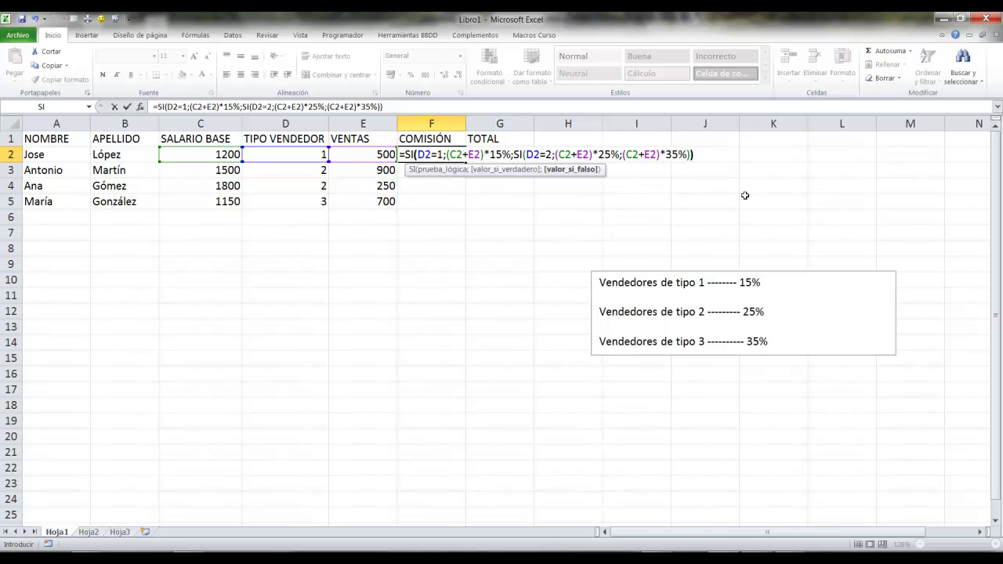
{"action": "type", "text": ")"}
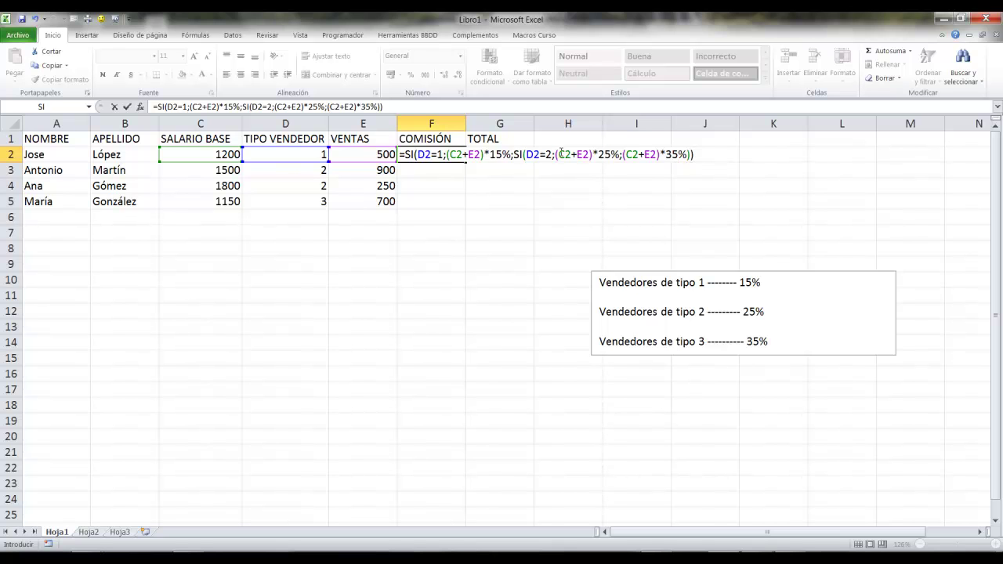
Commit the F2 formula and fill it down to F5, giving 600, 512,5 and 647,5
{"action": "key", "text": "Return"}
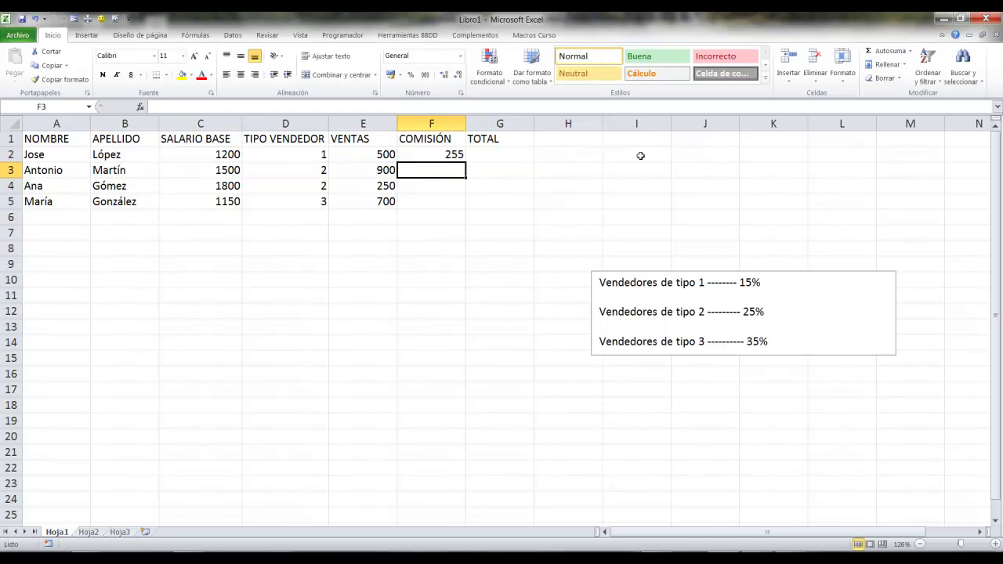
{"action": "left_click", "coordinate": [457, 155]}
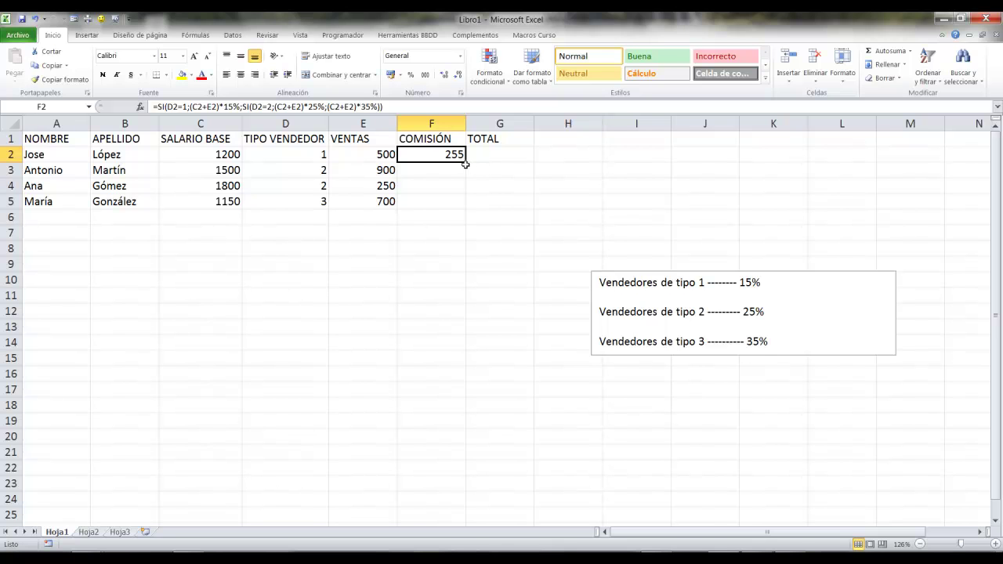
{"action": "left_click_drag", "start_coordinate": [467, 161], "coordinate": [467, 208]}
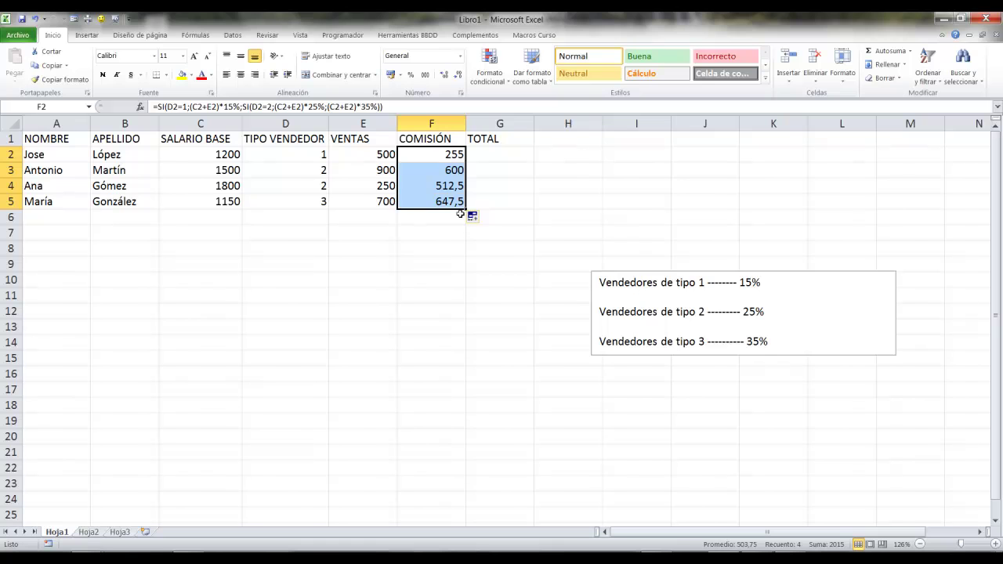
{"action": "left_click", "coordinate": [468, 268]}
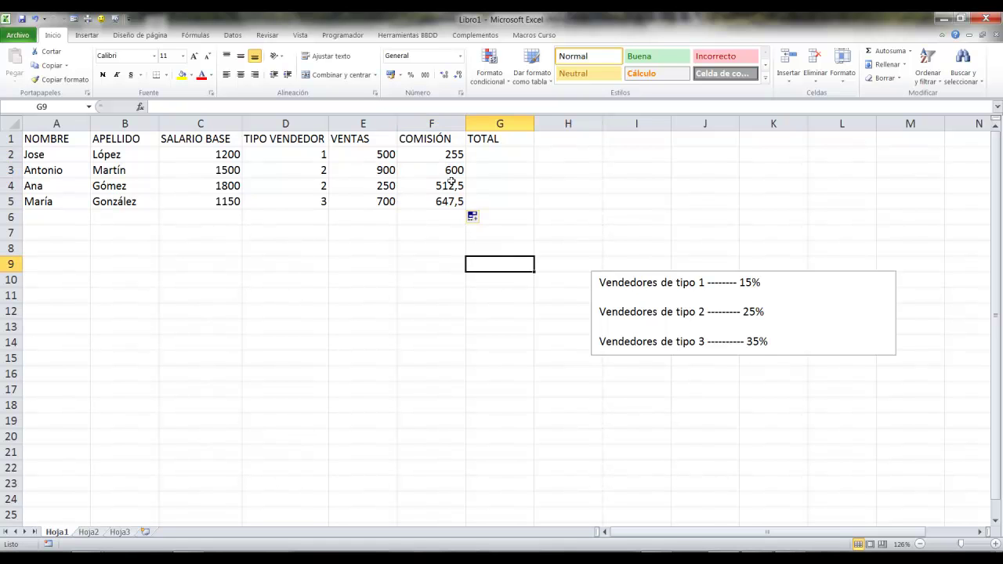
{"action": "left_click", "coordinate": [451, 160]}
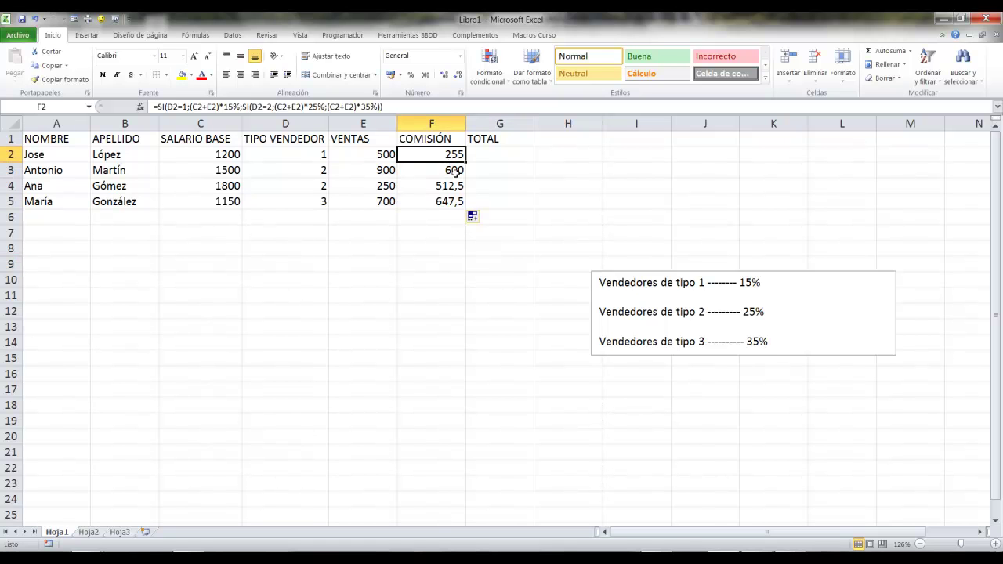
{"action": "key", "text": "F2"}
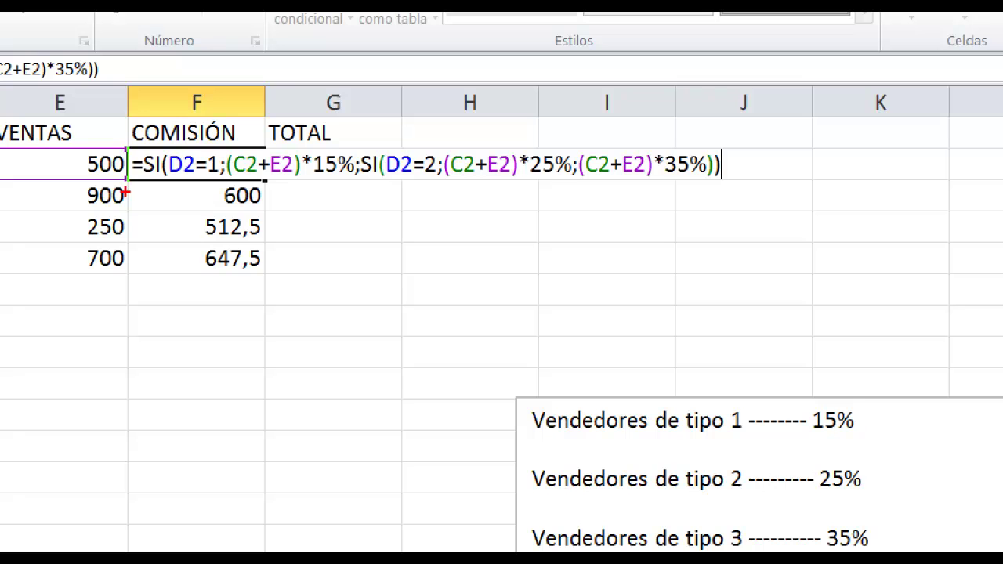
{"action": "left_click_drag", "start_coordinate": [127, 190], "coordinate": [752, 189]}
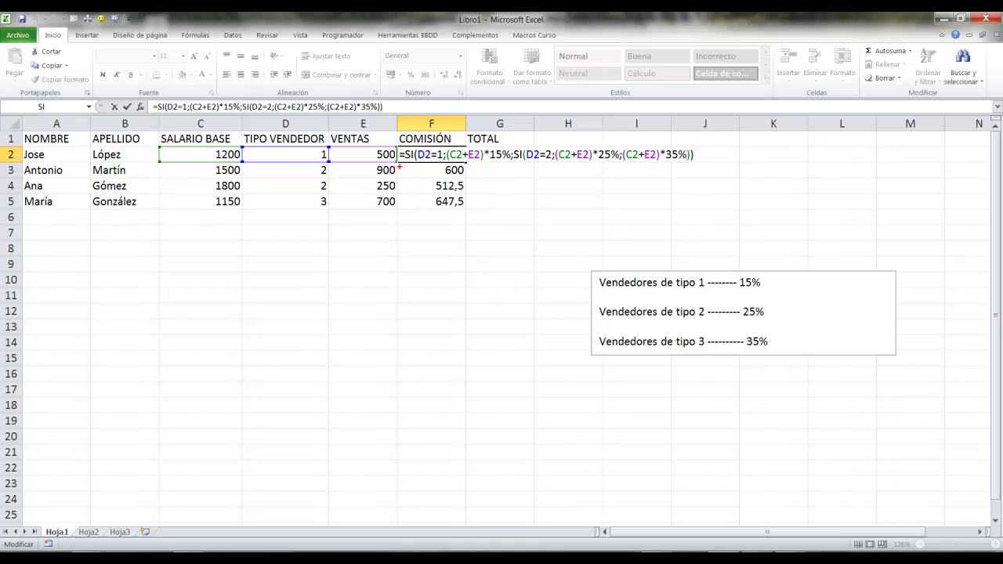
{"action": "left_click_drag", "start_coordinate": [396, 166], "coordinate": [702, 166]}
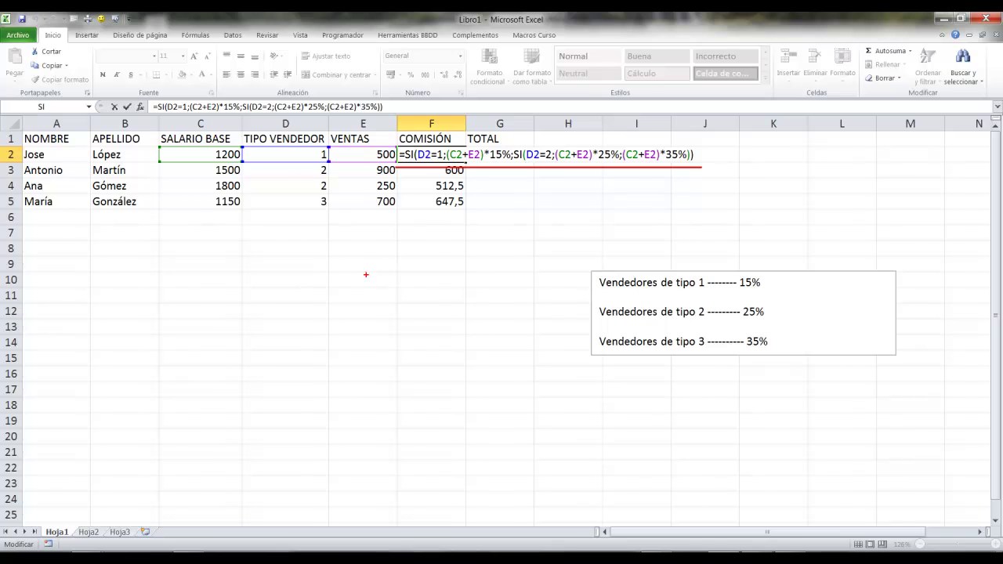
{"action": "left_click", "coordinate": [499, 326]}
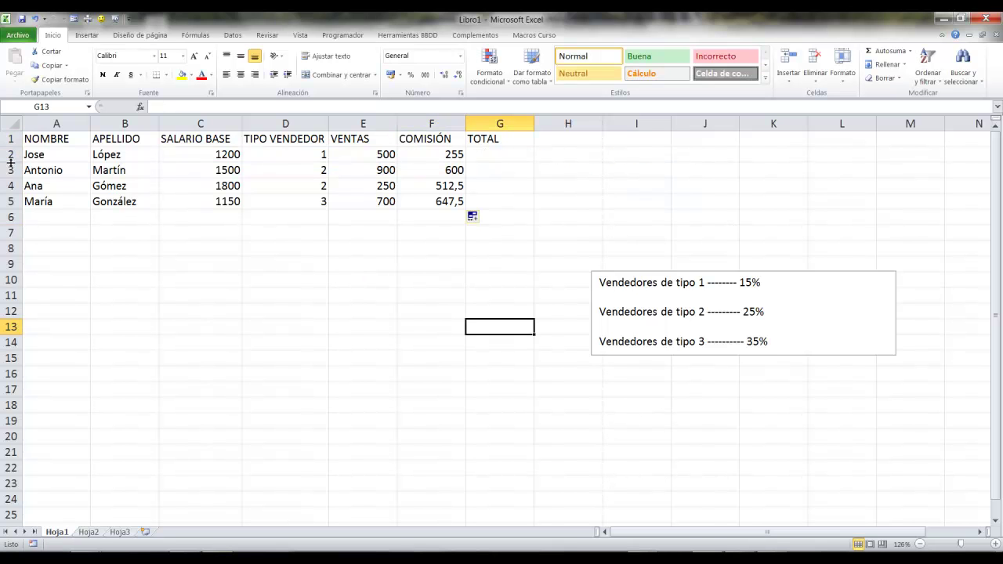
Open the VBA editor with Alt+F11 and insert a new module into VBAProject (Libro1)
{"action": "left_click", "coordinate": [285, 329]}
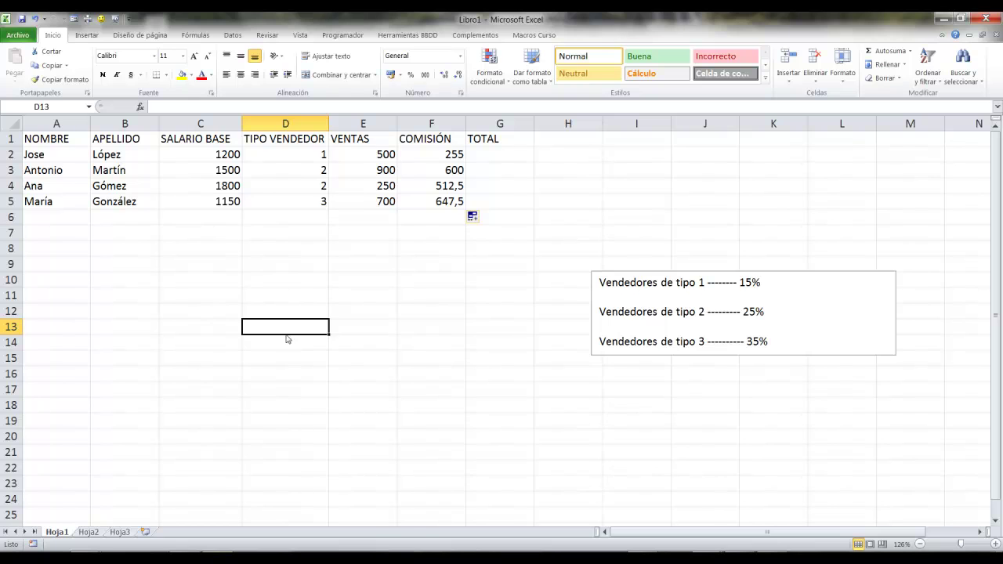
{"action": "key", "text": "alt+F11"}
{"action": "left_click", "coordinate": [56, 114]}
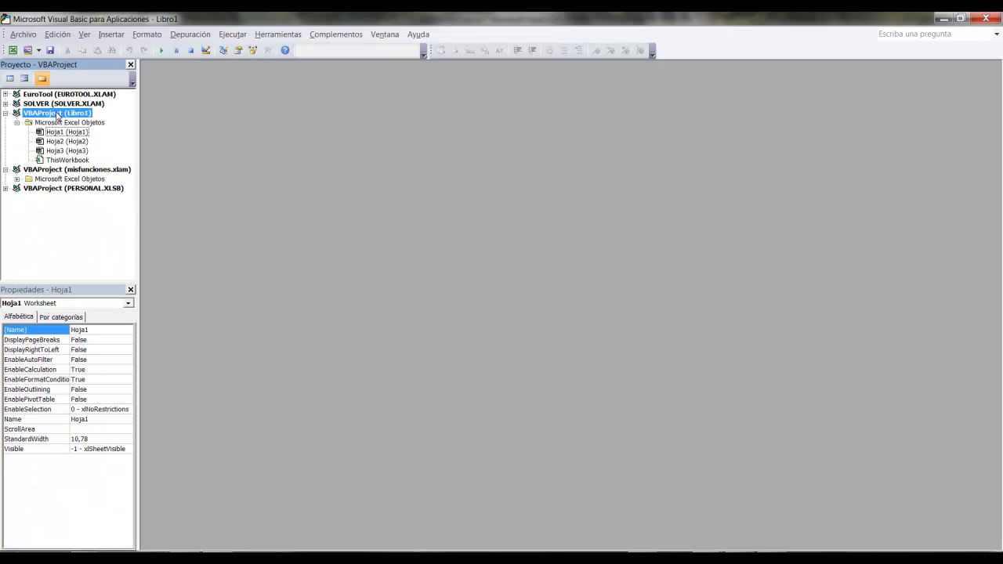
{"action": "right_click", "coordinate": [65, 115]}
{"action": "mouse_move", "coordinate": [98, 164]}
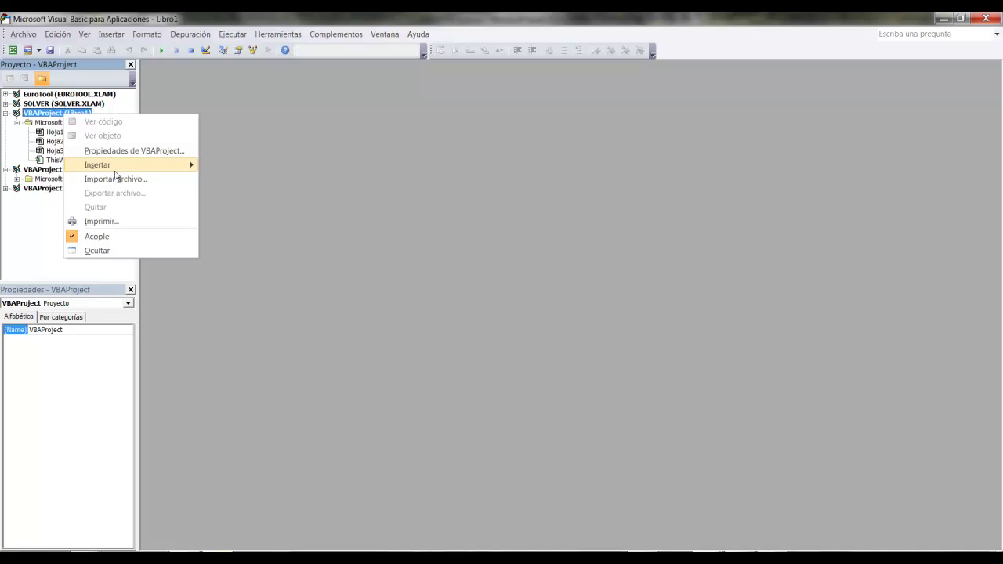
{"action": "left_click", "coordinate": [233, 180]}
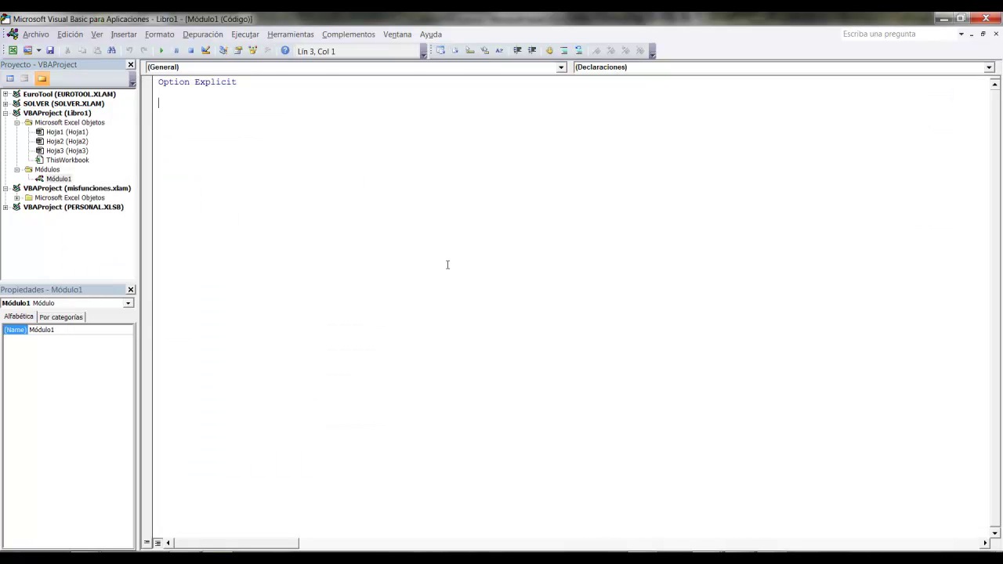
Start the declaration 'function calculo_salario(' in Módulo1 and minimize the editor
{"action": "key", "text": "Caps_Lock"}
{"action": "type", "text": "fucn"}
{"action": "key", "text": "BackSpace"}
{"action": "key", "text": "BackSpace"}
{"action": "type", "text": "nction "}
{"action": "type", "text": "calculo"}
{"action": "type", "text": "_no"}
{"action": "key", "text": "BackSpace"}
{"action": "key", "text": "BackSpace"}
{"action": "type", "text": "salario("}
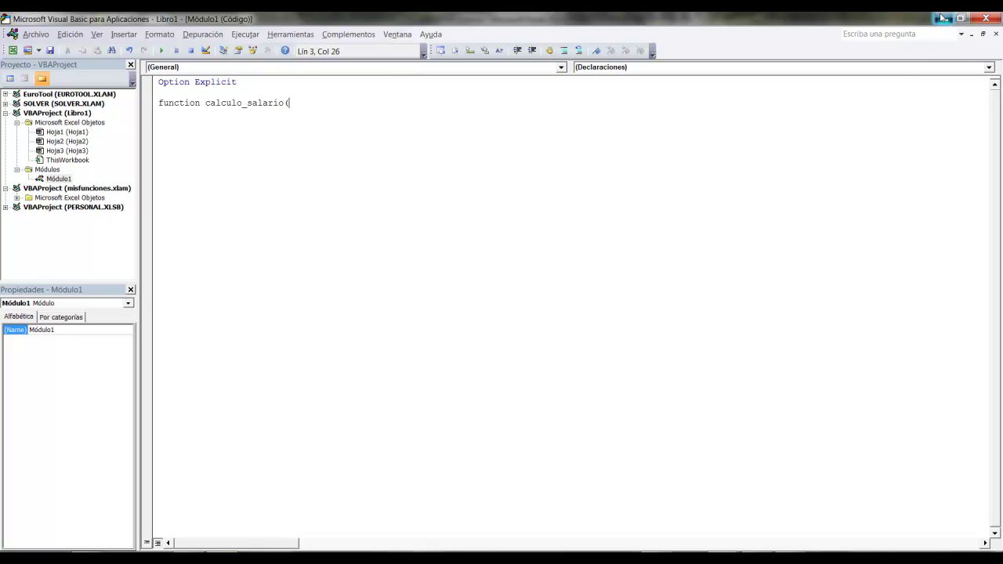
{"action": "left_click", "coordinate": [941, 17]}
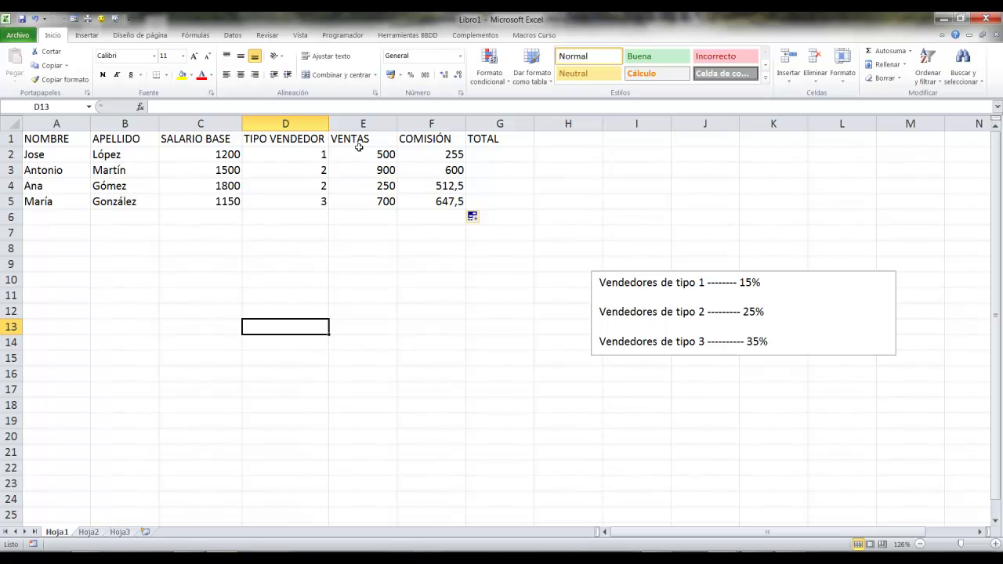
Point out row 2's base salary, type and sales, then the seller types in D2:D5
{"action": "left_click_drag", "start_coordinate": [209, 158], "coordinate": [354, 153]}
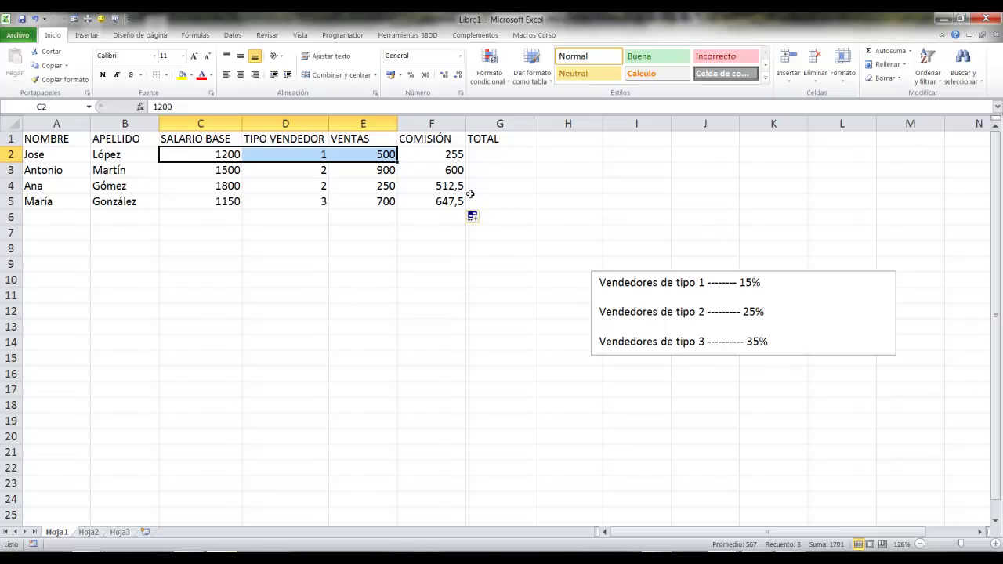
{"action": "left_click", "coordinate": [188, 152]}
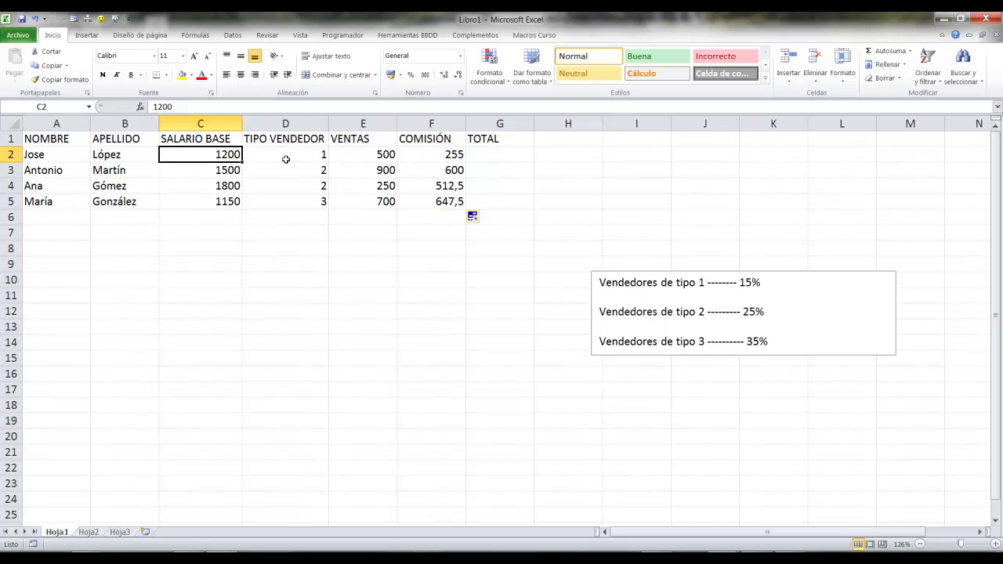
{"action": "left_click", "coordinate": [310, 156]}
{"action": "left_click", "coordinate": [312, 170]}
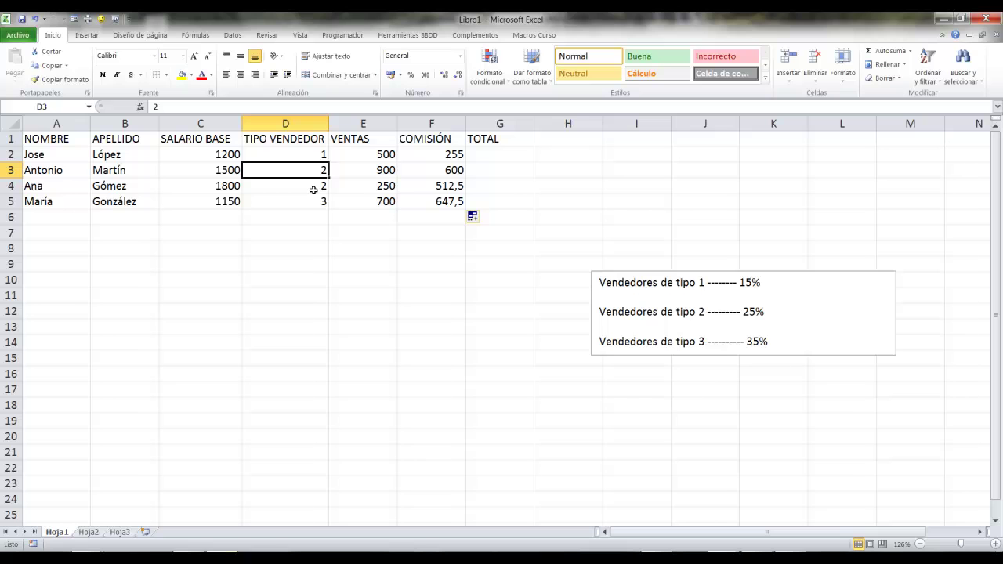
{"action": "left_click", "coordinate": [313, 190]}
{"action": "left_click", "coordinate": [311, 205]}
{"action": "left_click", "coordinate": [322, 157]}
{"action": "left_click", "coordinate": [320, 168]}
{"action": "left_click", "coordinate": [317, 186]}
{"action": "left_click", "coordinate": [320, 202]}
Point out the sales figures in E2:E5, then deselect them
{"action": "left_click", "coordinate": [387, 151]}
{"action": "left_click", "coordinate": [387, 169]}
{"action": "left_click", "coordinate": [388, 189]}
{"action": "left_click", "coordinate": [387, 203]}
{"action": "left_click", "coordinate": [458, 265]}
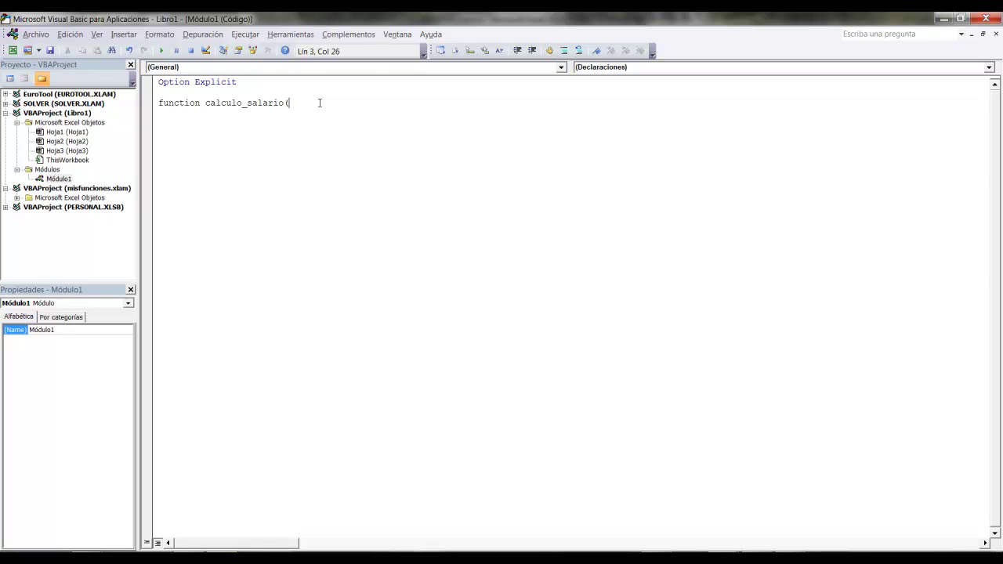
Declare parameters salario As Double, tipo_vendedor As Integer, ventas As Double, returning Double
{"action": "type", "text": "salario"}
{"action": "type", "text": " as double"}
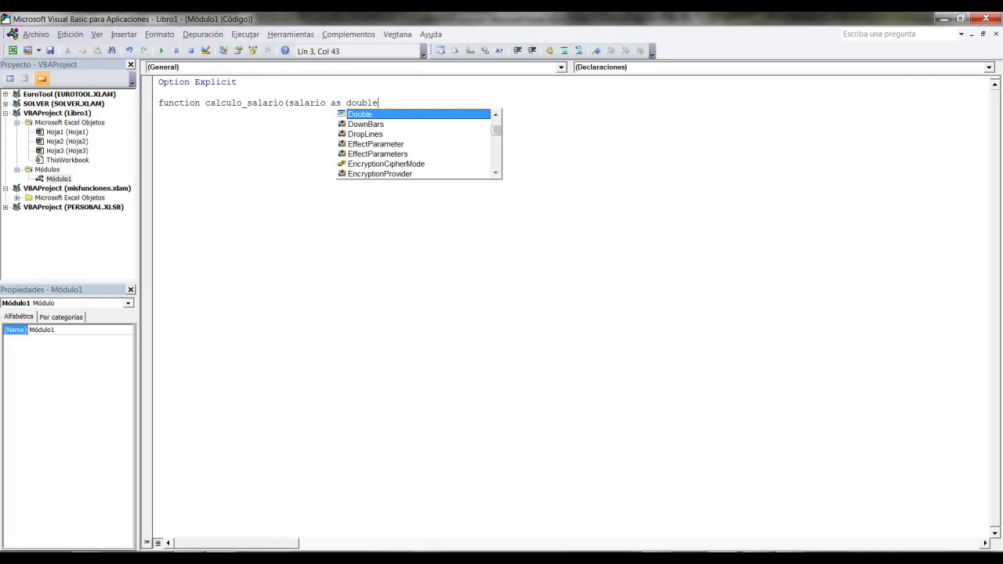
{"action": "type", "text": ", tipo_vendedor"}
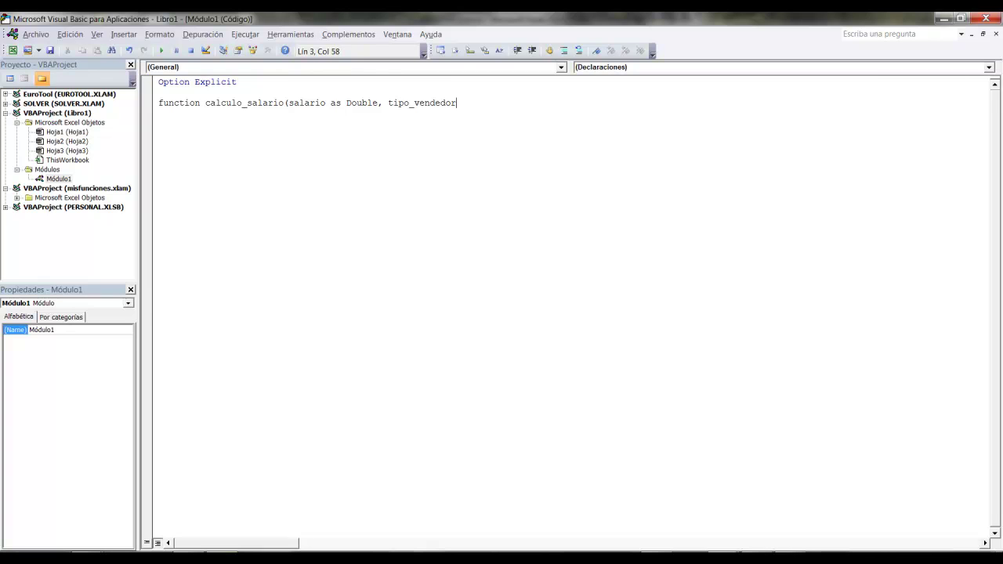
{"action": "type", "text": " as inte"}
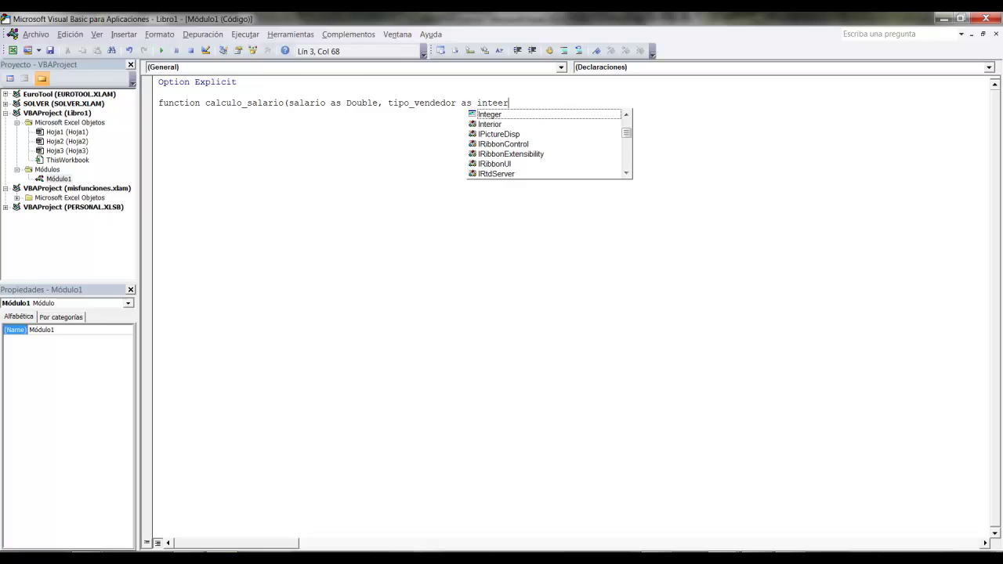
{"action": "key", "text": "Tab"}
{"action": "type", "text": ", "}
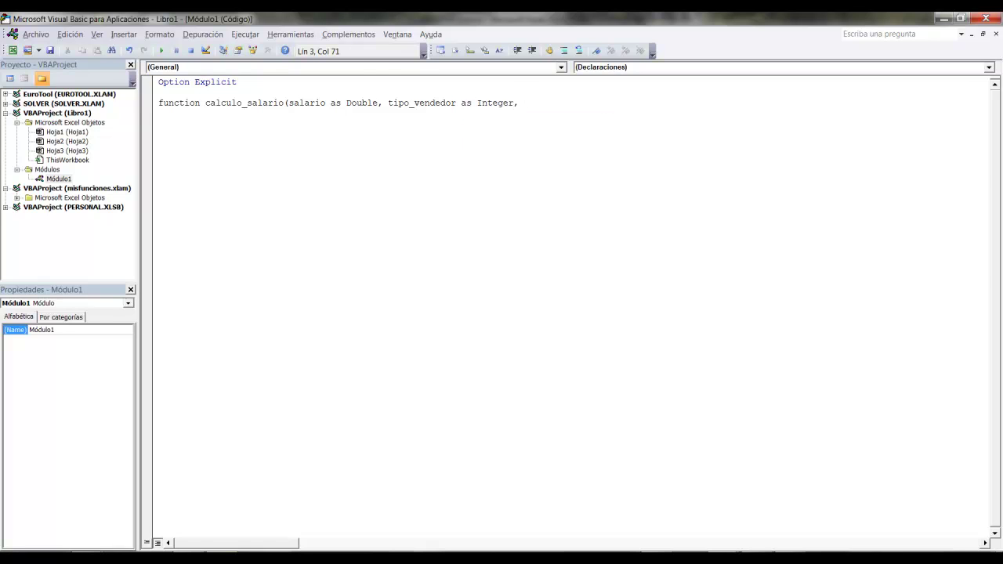
{"action": "type", "text": "ventas as "}
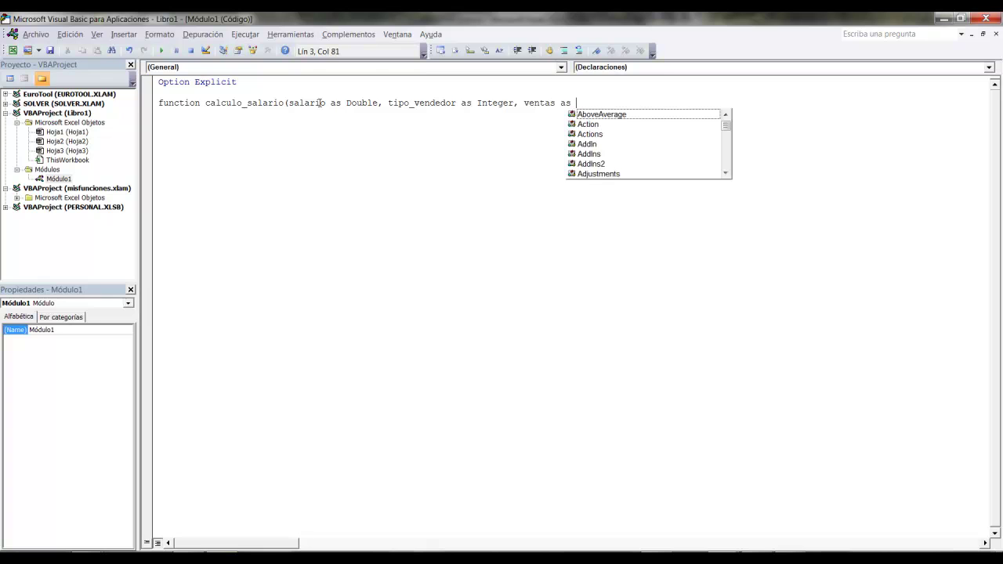
{"action": "type", "text": "Double) "}
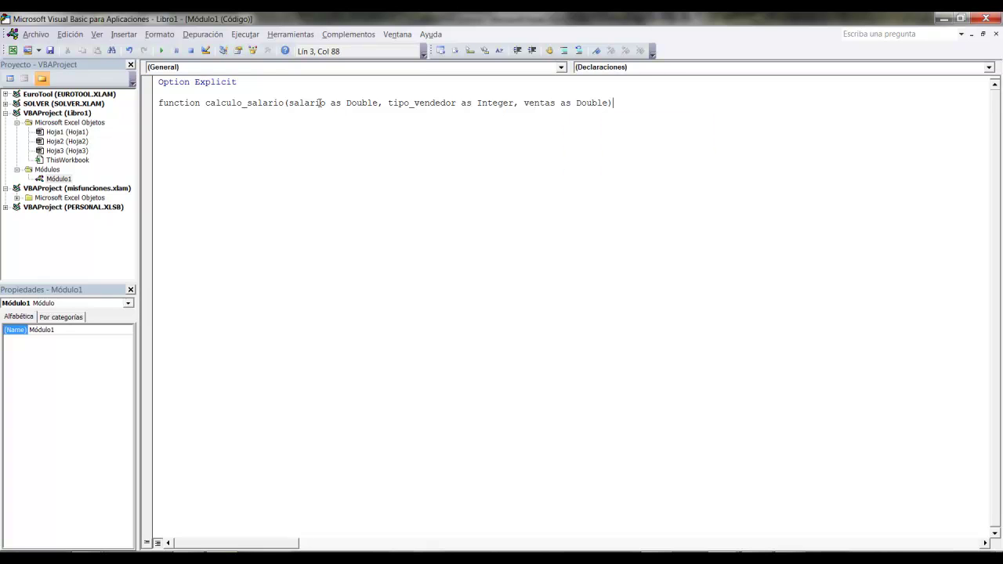
{"action": "type", "text": "as"}
{"action": "left_click", "coordinate": [321, 103]}
{"action": "left_click", "coordinate": [639, 105]}
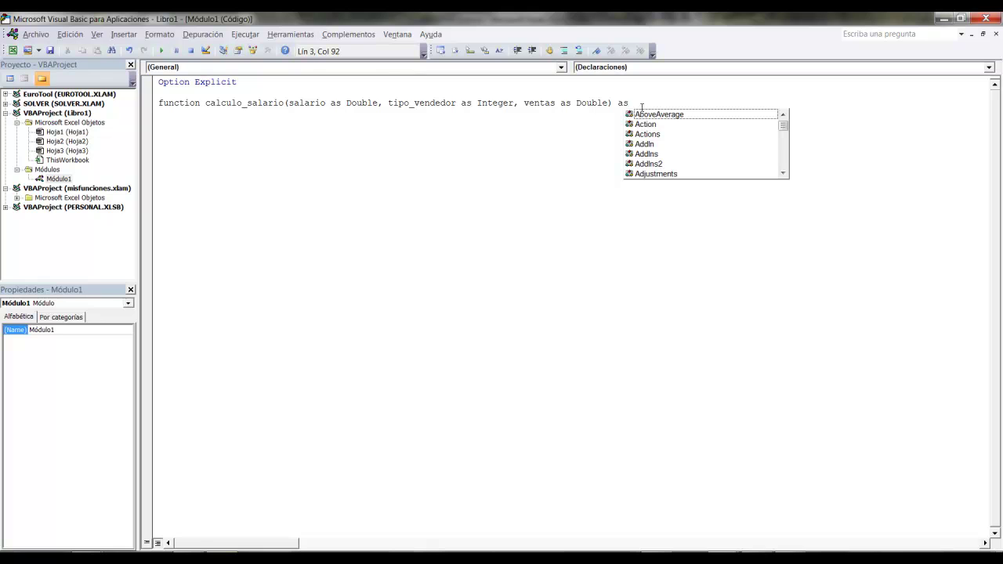
{"action": "type", "text": "do"}
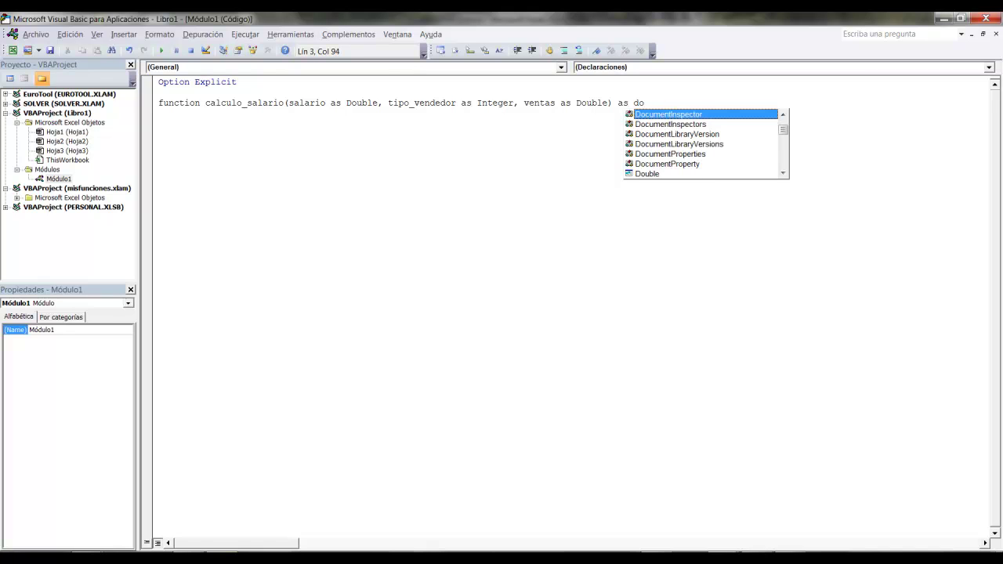
{"action": "type", "text": "uble"}
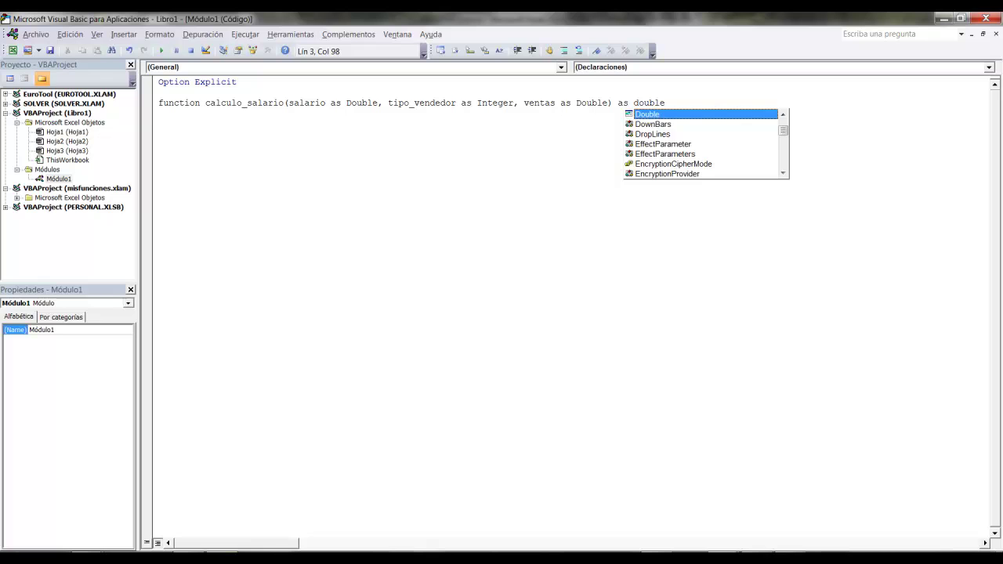
{"action": "key", "text": "Return"}
{"action": "key", "text": "Return"}
{"action": "key", "text": "Return"}
{"action": "key", "text": "Return"}
{"action": "key", "text": "Return"}
Add an If tipo_vendedor = 1 Then … End If block in the function body
{"action": "key", "text": "Up"}
{"action": "key", "text": "Up"}
{"action": "key", "text": "Up"}
{"action": "key", "text": "Return"}
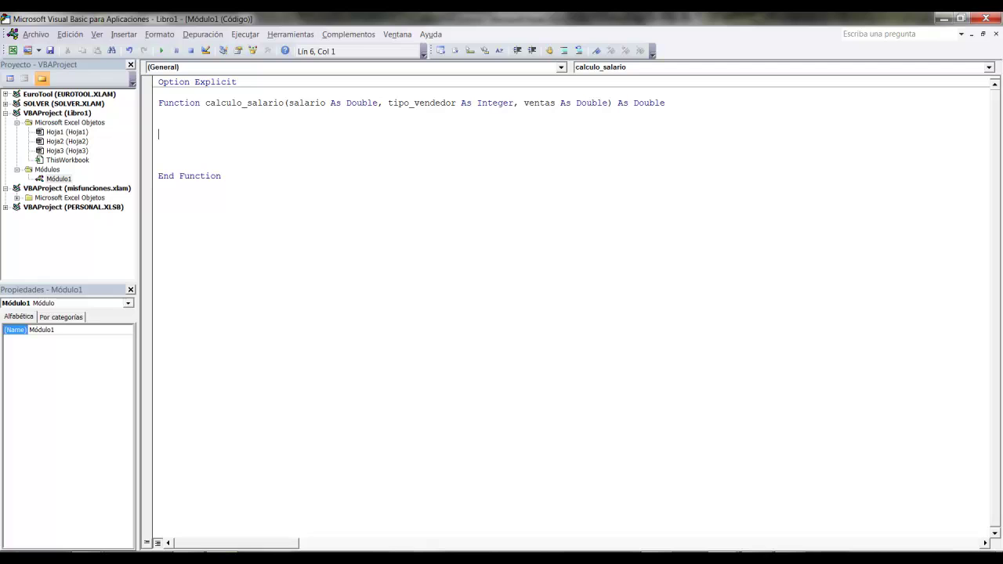
{"action": "type", "text": "if "}
{"action": "type", "text": "tipo_vendedor=1 then"}
{"action": "key", "text": "Return"}
{"action": "key", "text": "Return"}
{"action": "key", "text": "Return"}
{"action": "key", "text": "Return"}
{"action": "key", "text": "Return"}
{"action": "type", "text": "end "}
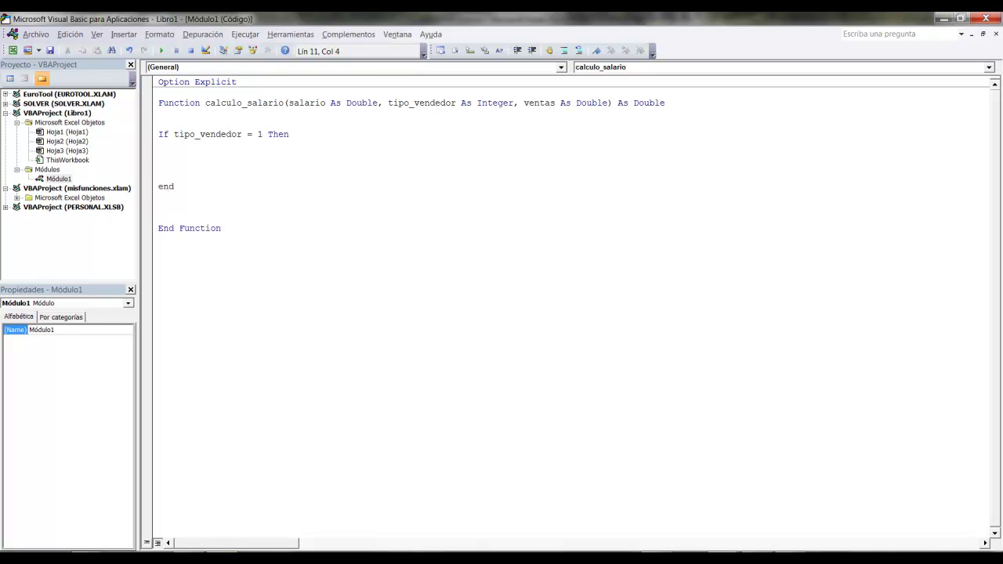
{"action": "type", "text": "if"}
{"action": "key", "text": "Up"}
{"action": "key", "text": "Up"}
Check the 15% rate in Excel's commission text box, then return to the calculo_salario code
{"action": "left_click", "coordinate": [672, 502]}
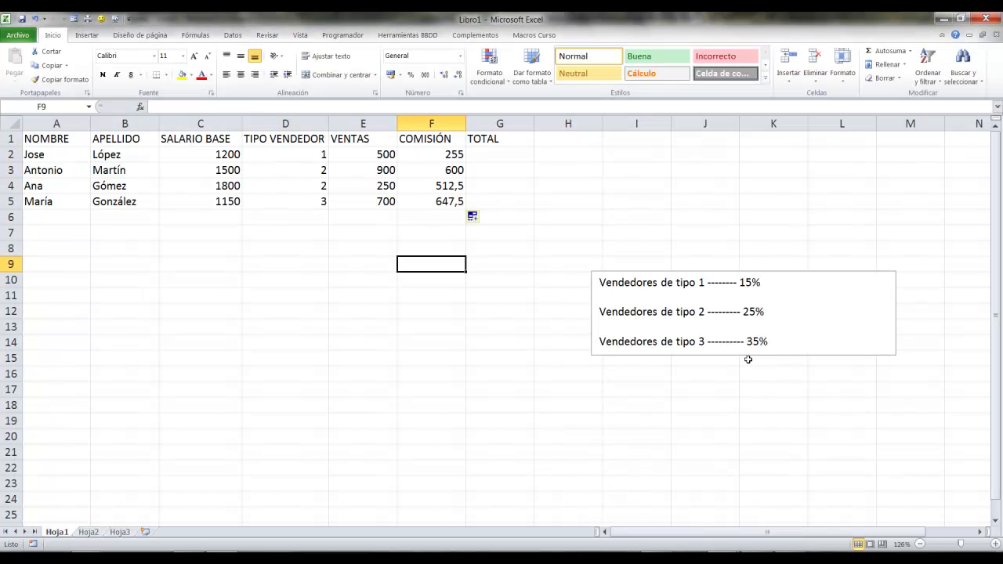
{"action": "left_click", "coordinate": [741, 282]}
{"action": "left_click_drag", "start_coordinate": [740, 282], "coordinate": [762, 282]}
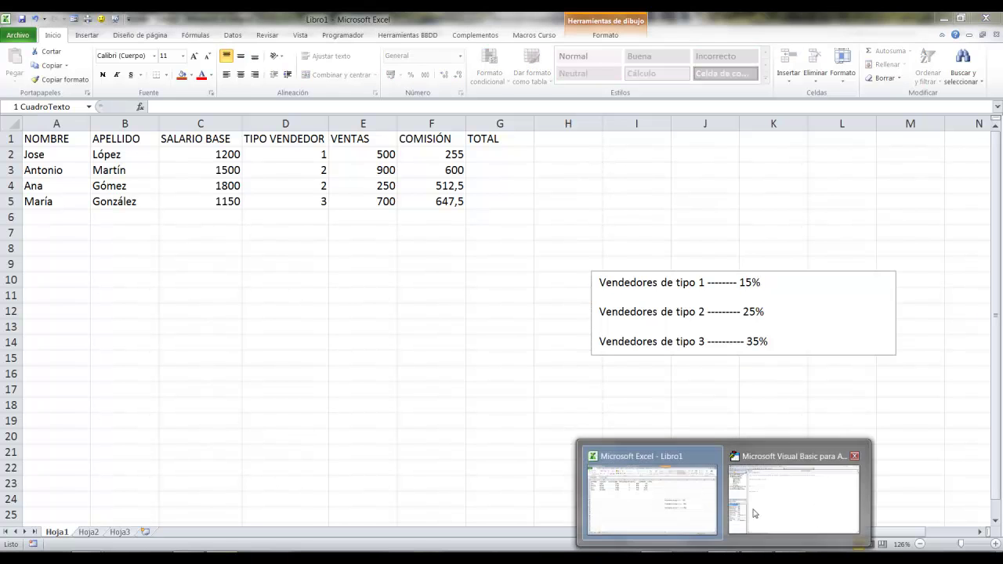
{"action": "left_click", "coordinate": [795, 490]}
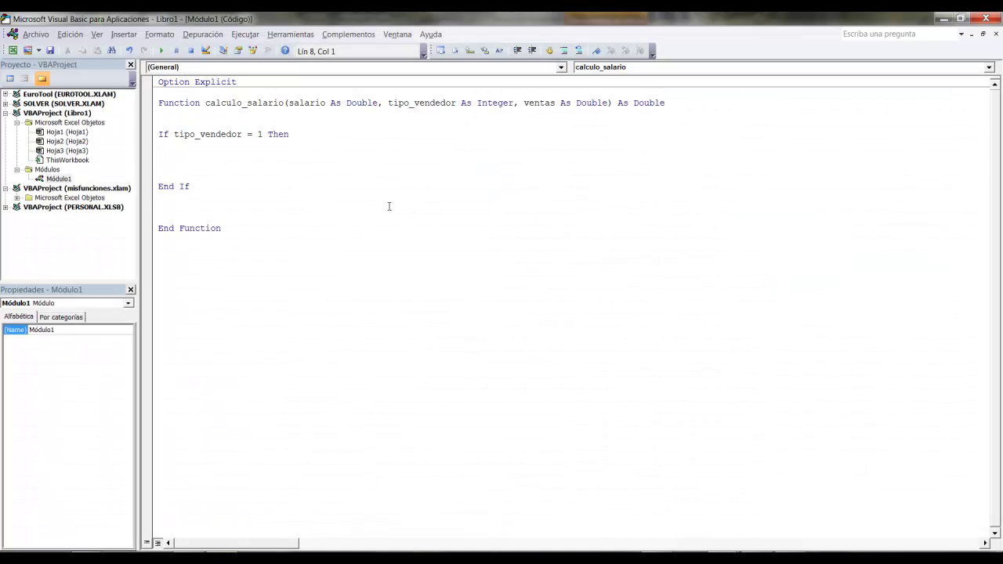
Write the seller type 1 line: calculo_salario = (salario + ventas) * 0.15
{"action": "type", "text": "alcula"}
{"action": "key", "text": "BackSpace"}
{"action": "key", "text": "BackSpace"}
{"action": "key", "text": "BackSpace"}
{"action": "key", "text": "BackSpace"}
{"action": "key", "text": "BackSpace"}
{"action": "key", "text": "BackSpace"}
{"action": "type", "text": "calculo_salari"}
{"action": "key", "text": "BackSpace"}
{"action": "type", "text": "io="}
{"action": "type", "text": "("}
{"action": "type", "text": "salario)"}
{"action": "type", "text": "+"}
{"action": "key", "text": "BackSpace"}
{"action": "key", "text": "BackSpace"}
{"action": "type", "text": "+"}
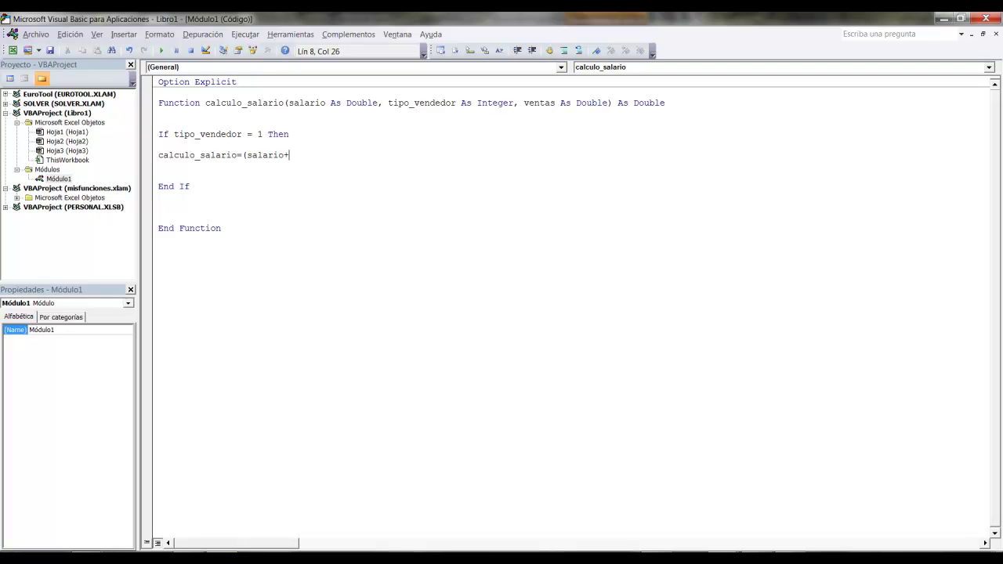
{"action": "type", "text": "ventas)*0."}
{"action": "type", "text": "15"}
{"action": "key", "text": "Return"}
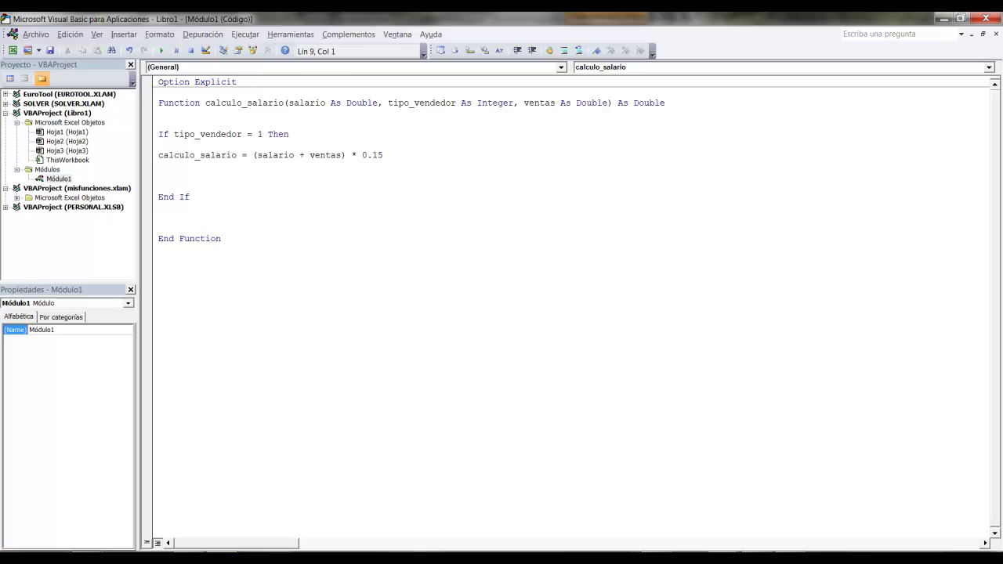
{"action": "left_click_drag", "start_coordinate": [238, 155], "coordinate": [157, 156]}
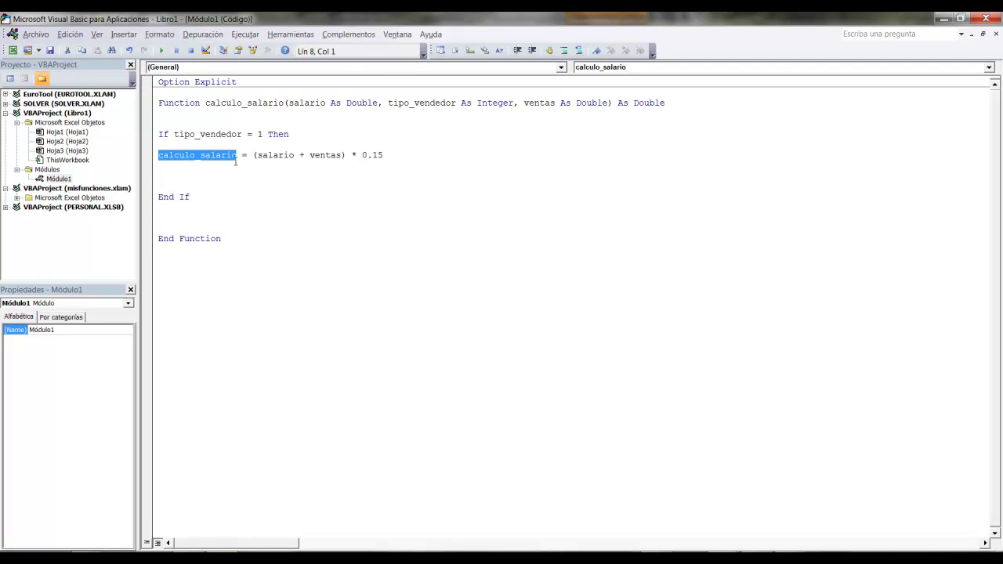
{"action": "left_click", "coordinate": [226, 157]}
{"action": "left_click_drag", "start_coordinate": [254, 155], "coordinate": [350, 157]}
{"action": "left_click", "coordinate": [395, 155]}
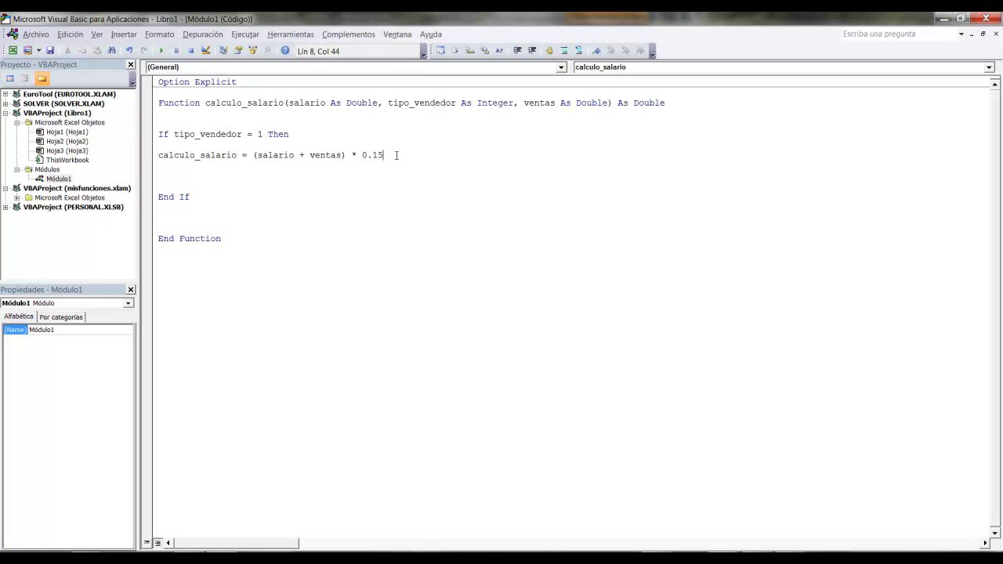
Add an ElseIf tipo_vendedor = 2 branch computing (salario + ventas) * 0.25
{"action": "key", "text": "Return"}
{"action": "key", "text": "Return"}
{"action": "type", "text": "else"}
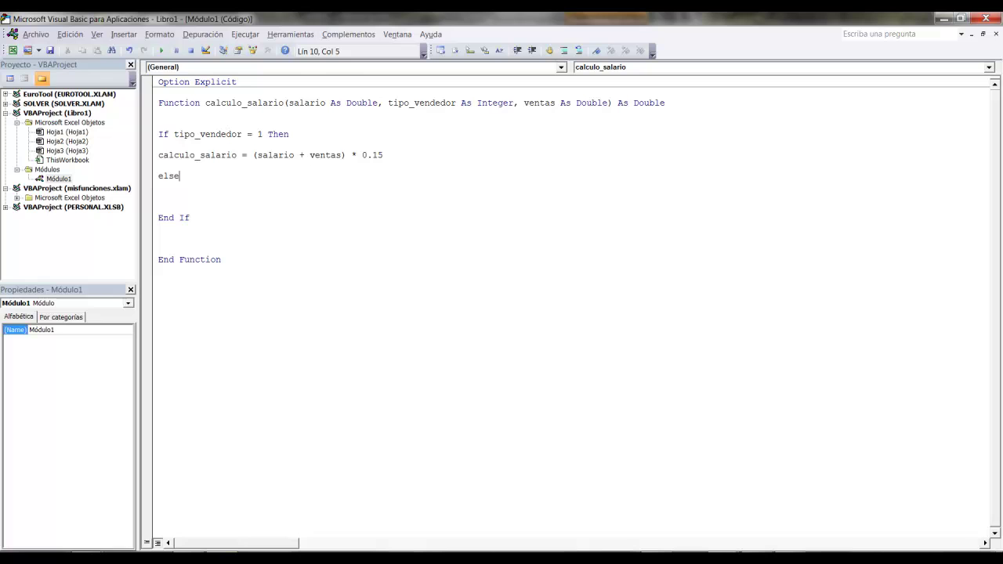
{"action": "type", "text": "if tipo"}
{"action": "type", "text": "vendedor="}
{"action": "type", "text": "2 then"}
{"action": "key", "text": "Return"}
{"action": "key", "text": "Return"}
{"action": "key", "text": "Tab"}
{"action": "left_click", "coordinate": [159, 155]}
{"action": "key", "text": "Tab"}
{"action": "left_click", "coordinate": [194, 197]}
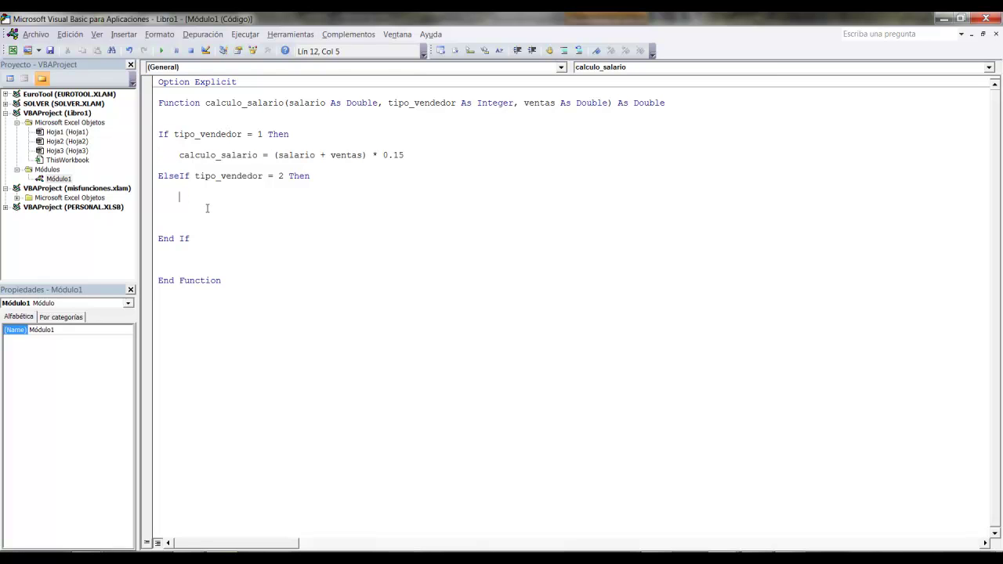
{"action": "left_click_drag", "start_coordinate": [404, 155], "coordinate": [178, 155]}
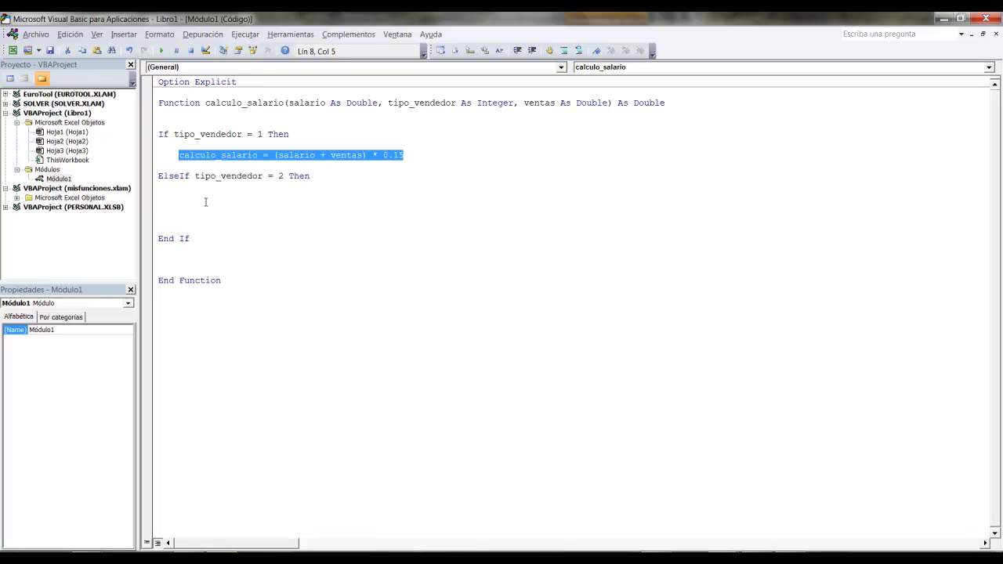
{"action": "key", "text": "ctrl+c"}
{"action": "left_click", "coordinate": [206, 202]}
{"action": "key", "text": "ctrl+v"}
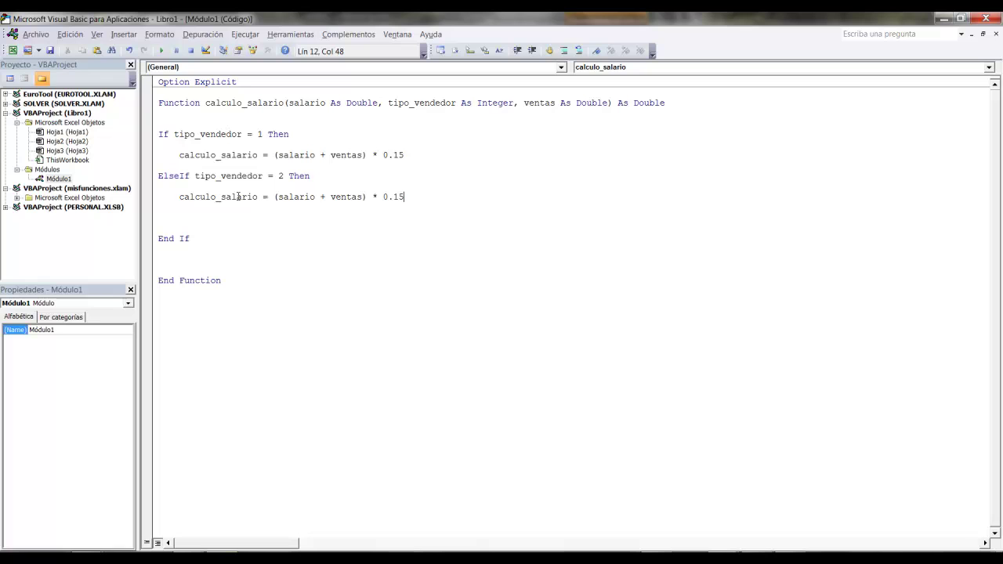
{"action": "key", "text": "BackSpace"}
{"action": "key", "text": "BackSpace"}
{"action": "type", "text": "25"}
Add the ElseIf tipo_vendedor = 3 branch with rate 0.35, then check the rates note in Excel
{"action": "key", "text": "Return"}
{"action": "type", "text": "elseif tipo_vendedor=3"}
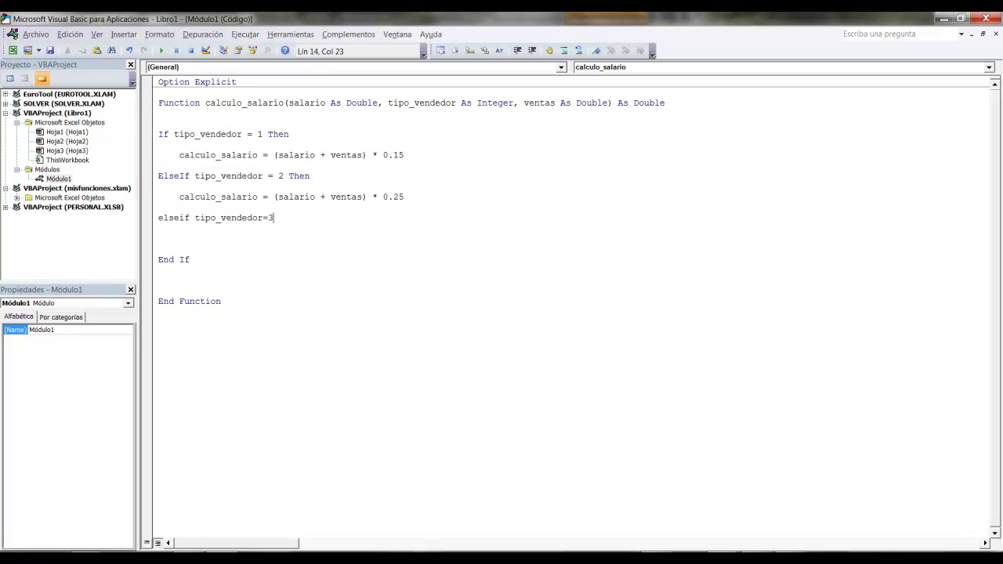
{"action": "type", "text": " then"}
{"action": "key", "text": "Return"}
{"action": "key", "text": "Return"}
{"action": "key", "text": "Tab"}
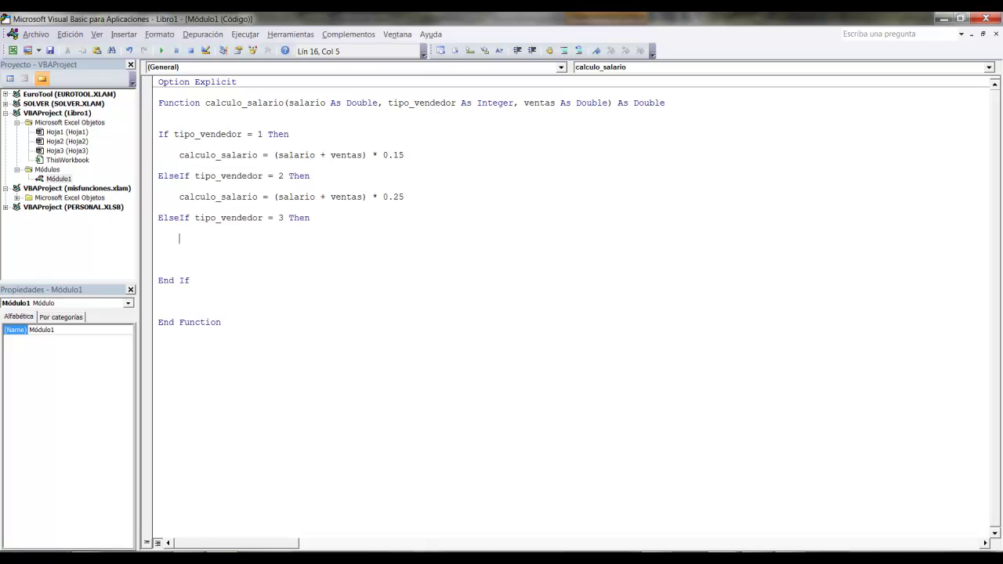
{"action": "key", "text": "ctrl+v"}
{"action": "key", "text": "BackSpace"}
{"action": "key", "text": "BackSpace"}
{"action": "type", "text": "35"}
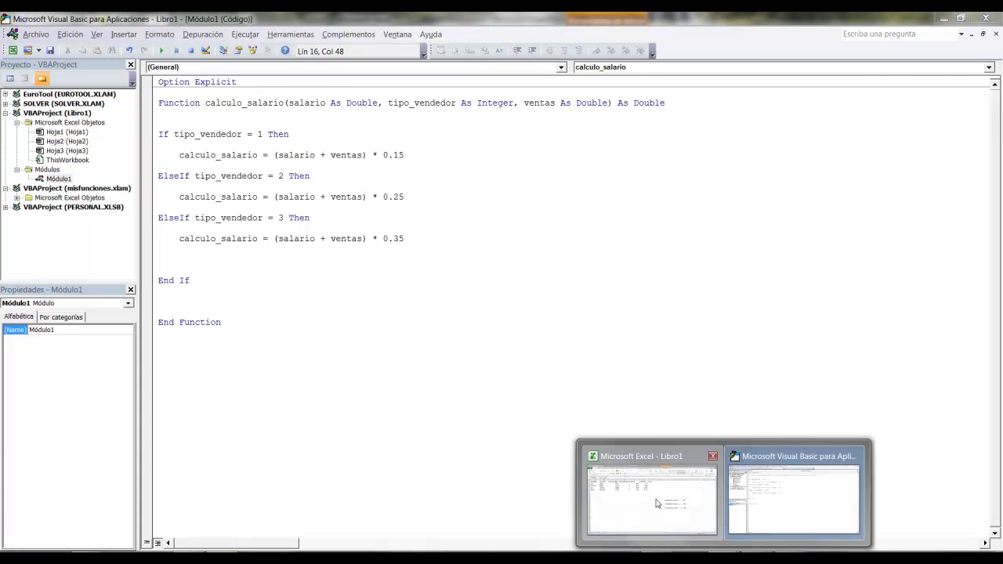
{"action": "left_click", "coordinate": [663, 506]}
{"action": "mouse_move", "coordinate": [770, 312]}
{"action": "left_mouse_down"}
{"action": "mouse_move", "coordinate": [745, 315]}
{"action": "mouse_move", "coordinate": [746, 342]}
{"action": "left_mouse_up"}
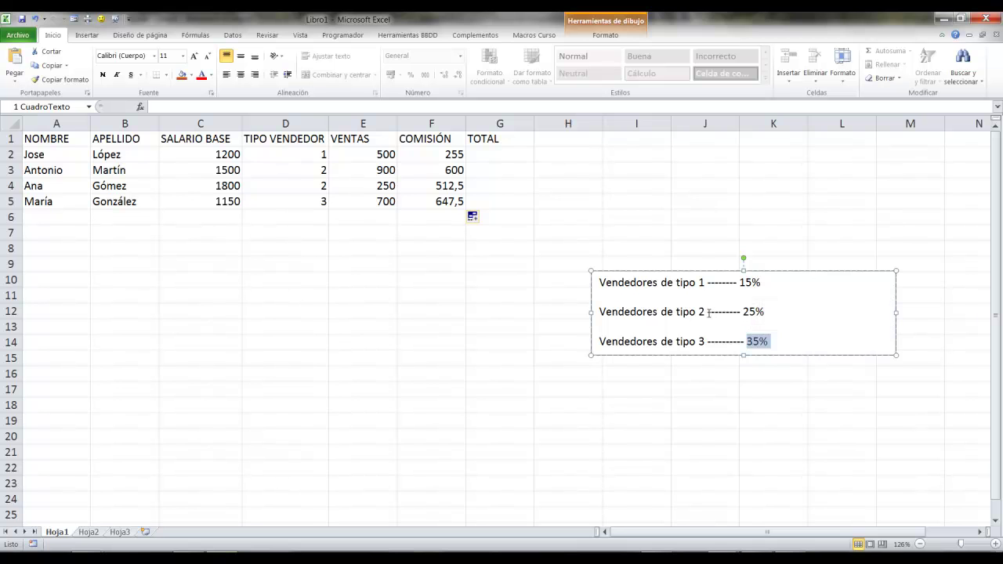
{"action": "left_click", "coordinate": [707, 311]}
{"action": "left_click", "coordinate": [412, 155]}
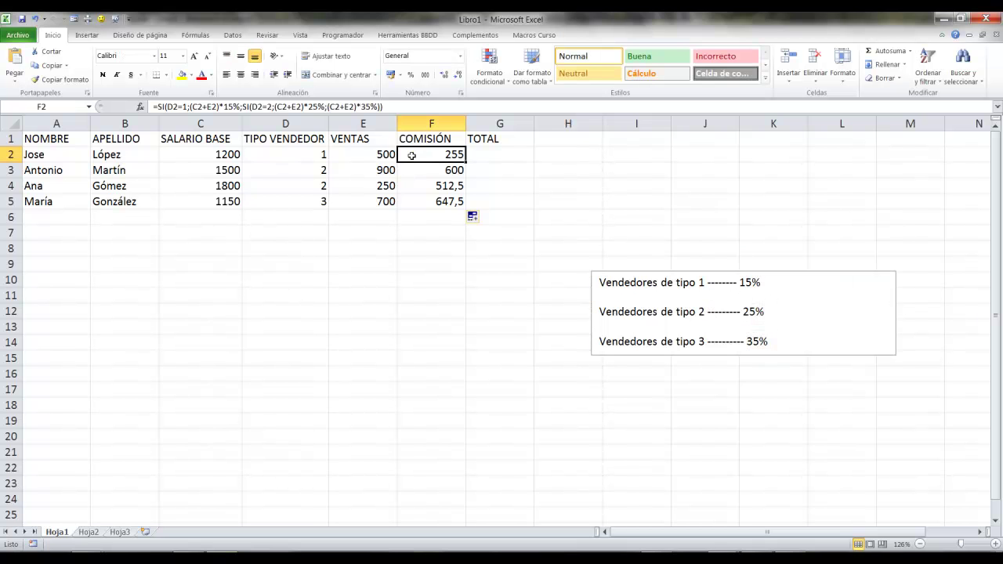
{"action": "double_click", "coordinate": [411, 155]}
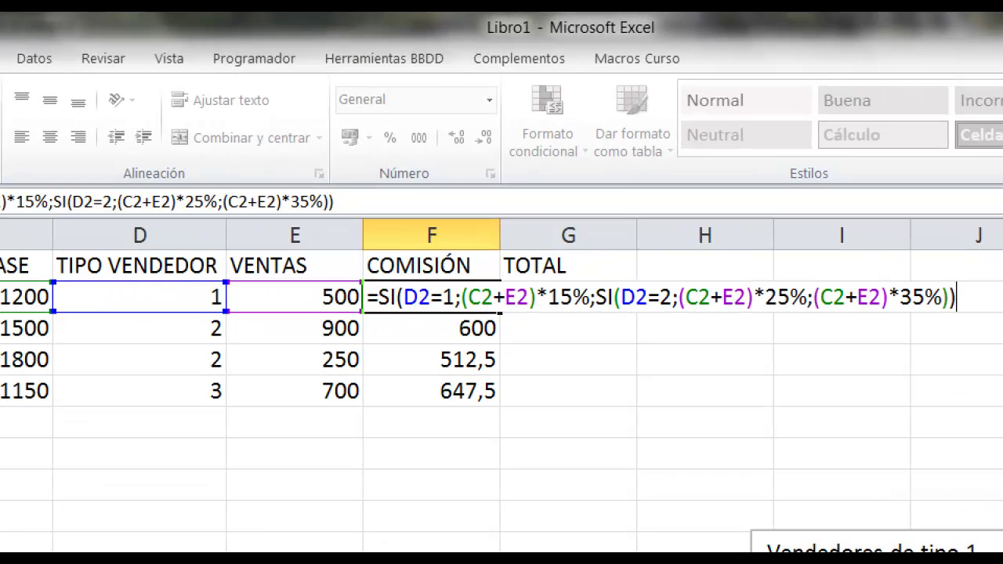
{"action": "mouse_move", "coordinate": [399, 279]}
{"action": "left_mouse_down"}
{"action": "mouse_move", "coordinate": [457, 312]}
{"action": "mouse_move", "coordinate": [680, 316]}
{"action": "left_mouse_up"}
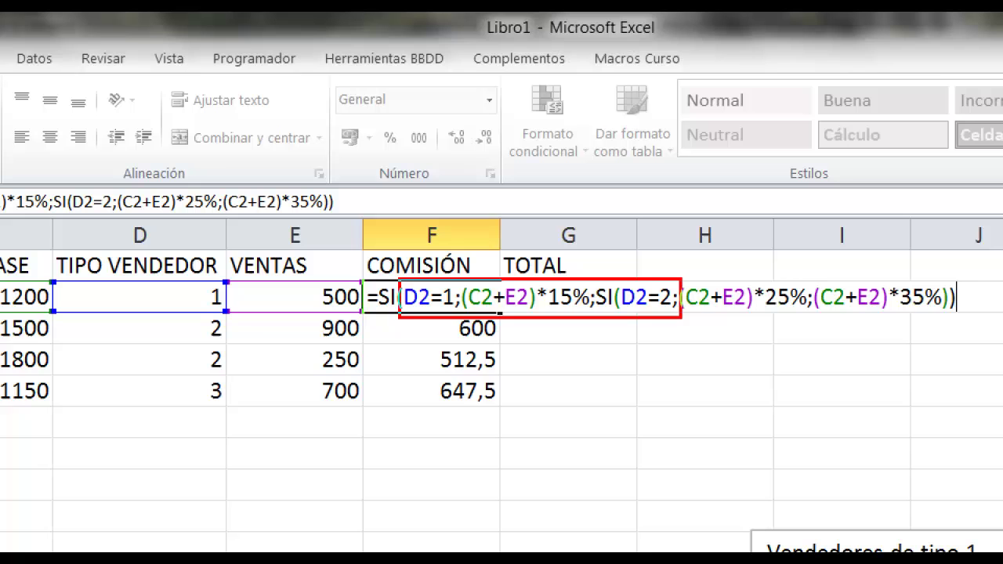
{"action": "left_click_drag", "start_coordinate": [680, 313], "coordinate": [893, 312]}
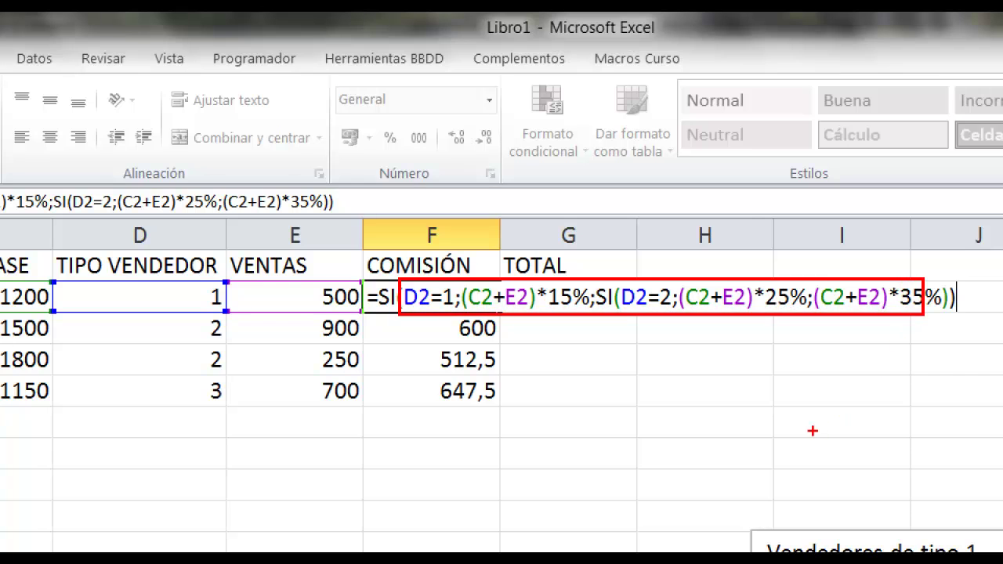
{"action": "key", "text": "Return"}
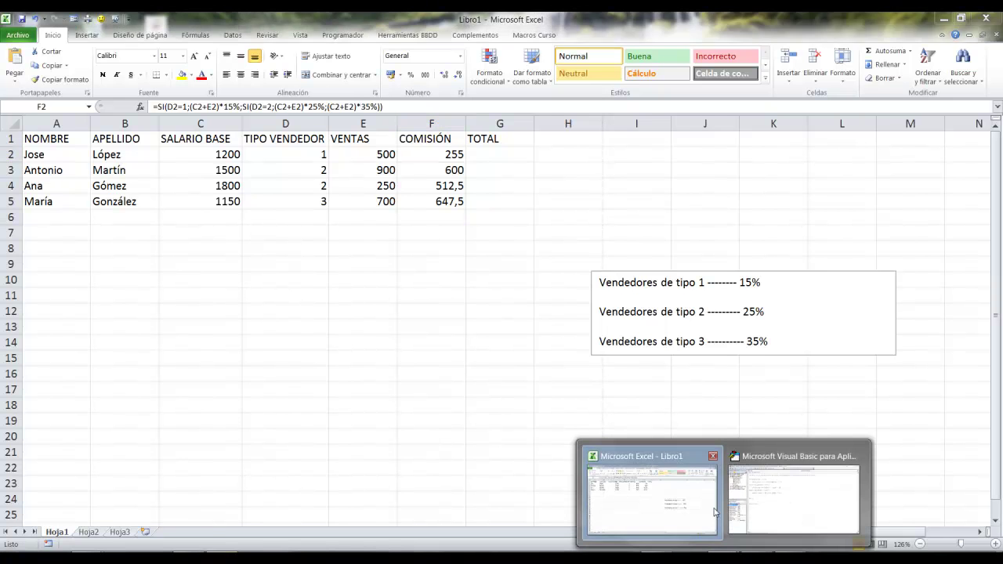
Delete the blank lines after the 0.35 calculation and End If, then close the VBA editor
{"action": "left_click", "coordinate": [824, 492]}
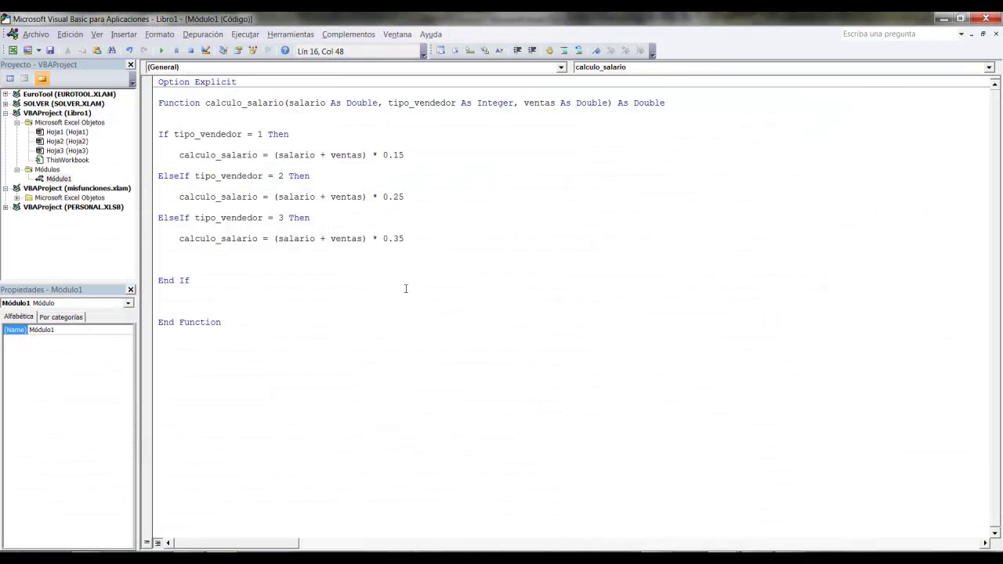
{"action": "key", "text": "Delete"}
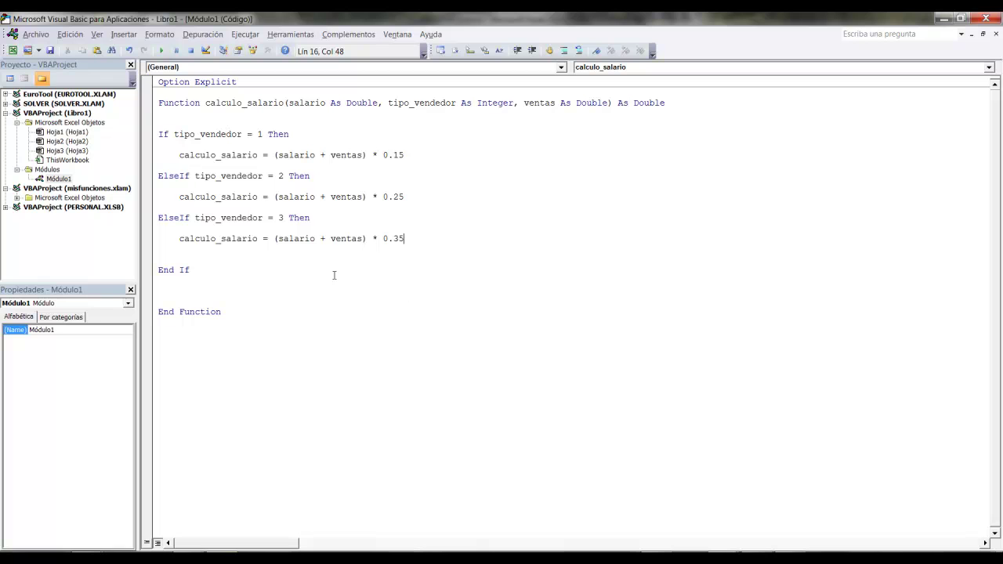
{"action": "left_click", "coordinate": [242, 274]}
{"action": "key", "text": "Delete"}
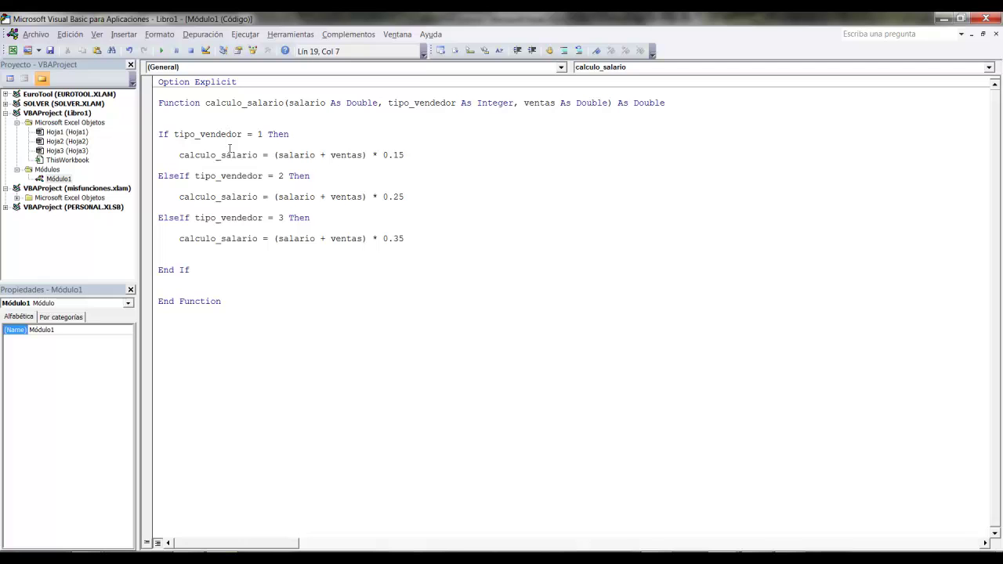
{"action": "left_click", "coordinate": [994, 20]}
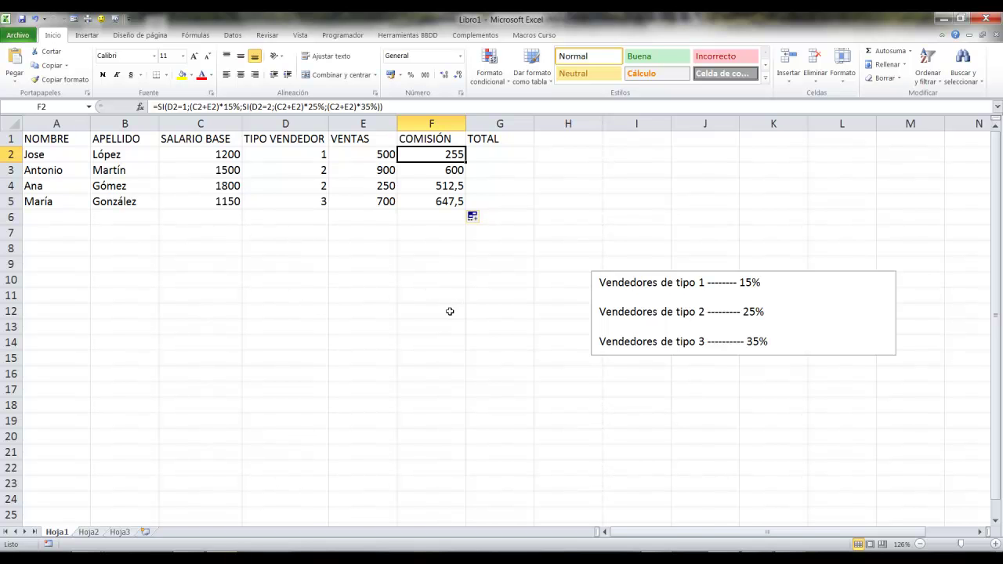
Insert a blank column before TOTAL and enter the header COMISIÓN in G1
{"action": "left_click", "coordinate": [449, 312]}
{"action": "left_click", "coordinate": [443, 243]}
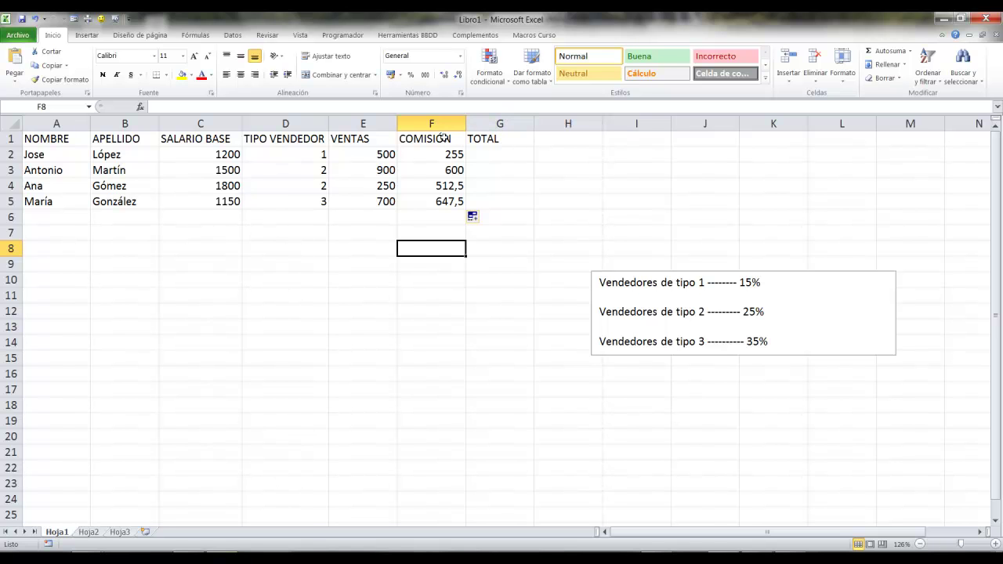
{"action": "left_click", "coordinate": [498, 124]}
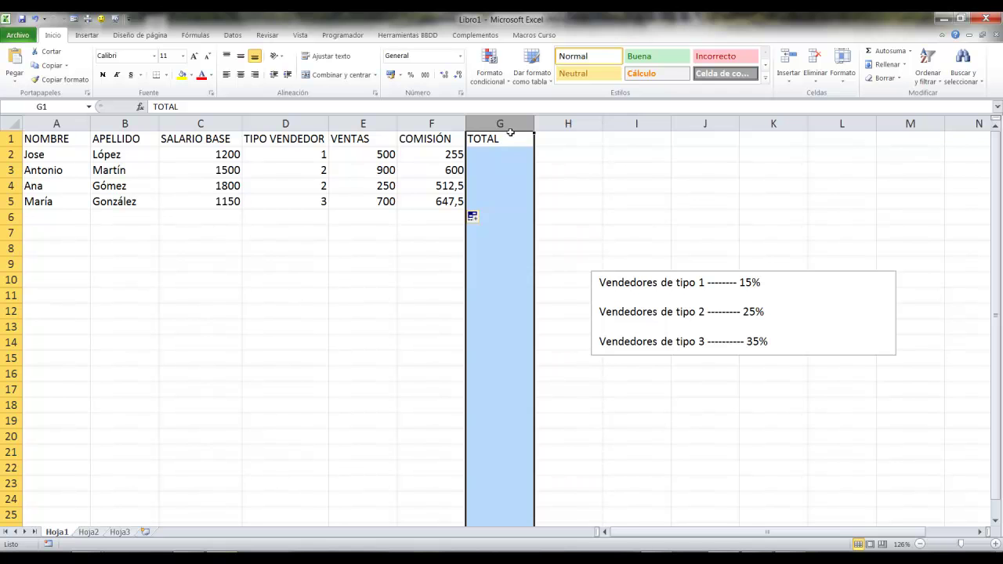
{"action": "right_click", "coordinate": [510, 124]}
{"action": "left_click", "coordinate": [553, 210]}
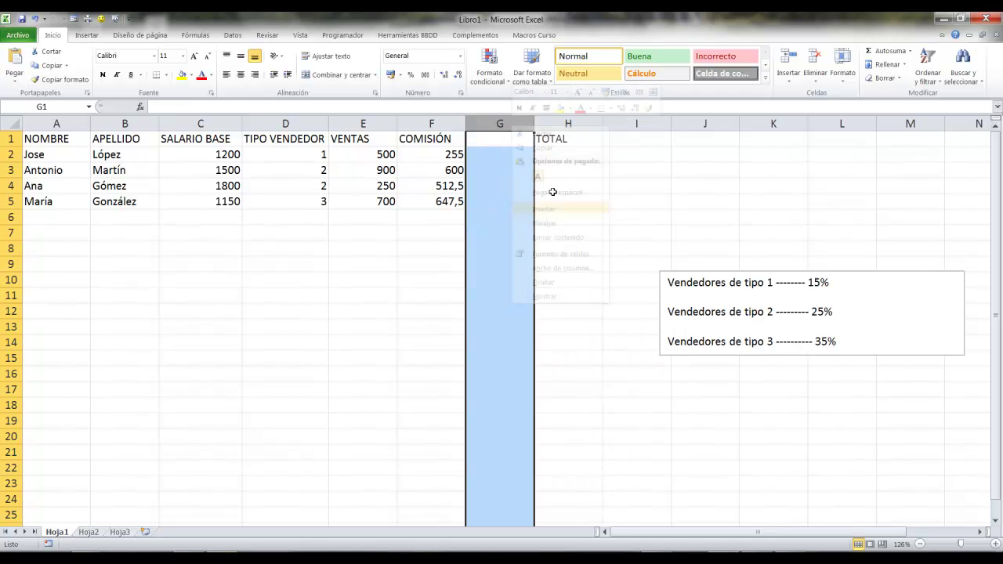
{"action": "left_click", "coordinate": [501, 139]}
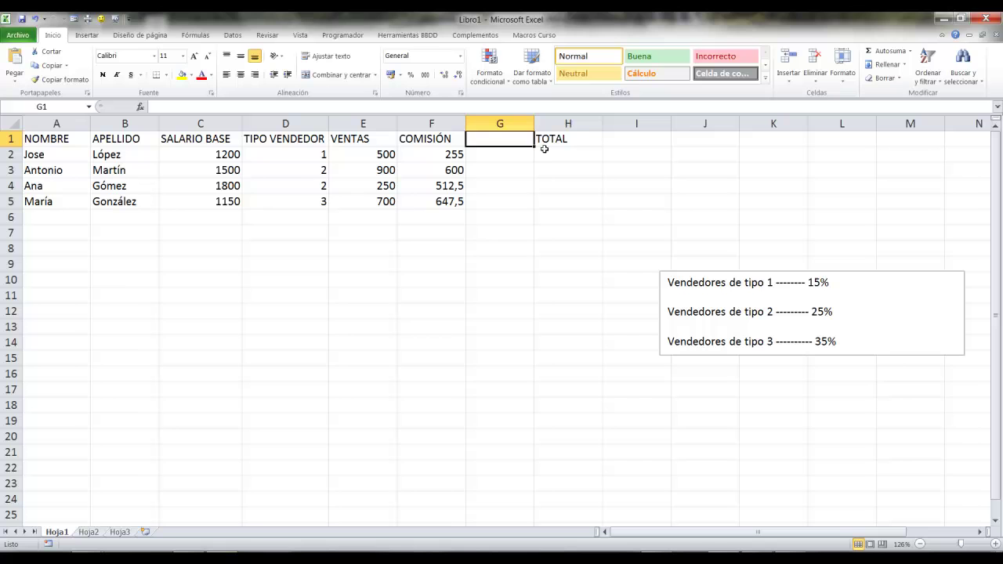
{"action": "key", "text": "Caps_Lock"}
{"action": "type", "text": "COMISIÓN"}
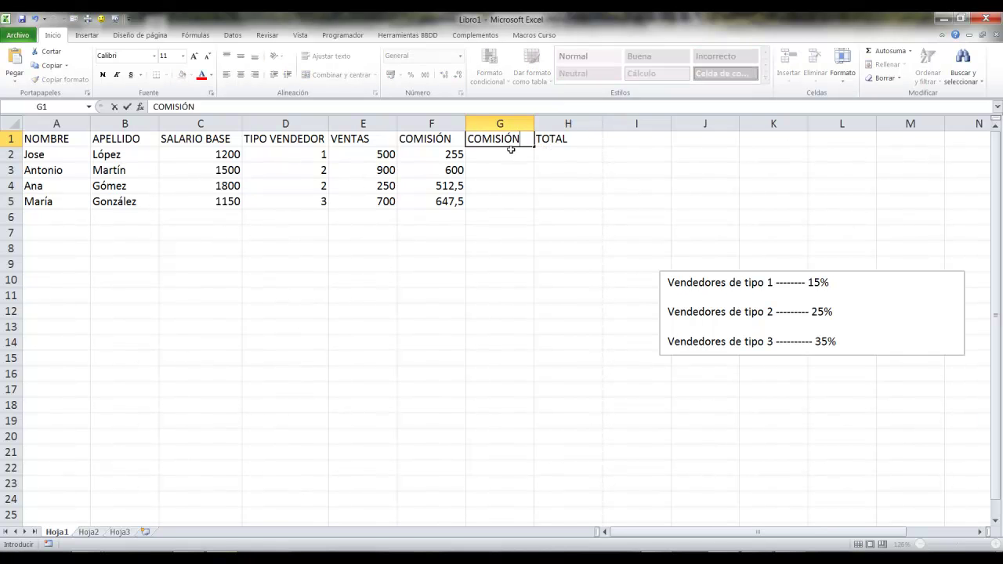
{"action": "left_click", "coordinate": [505, 153]}
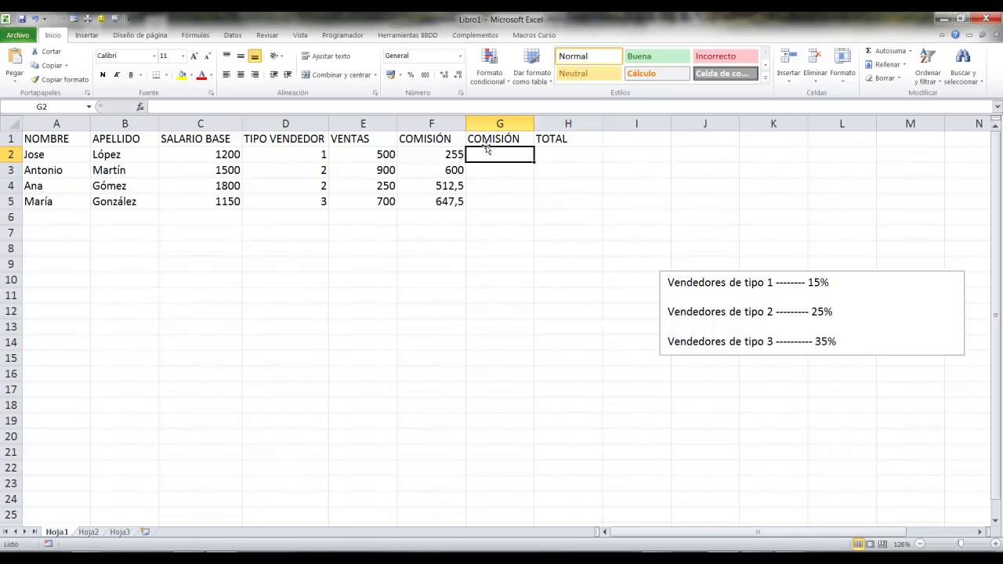
{"action": "left_click", "coordinate": [443, 155]}
{"action": "left_click", "coordinate": [509, 156]}
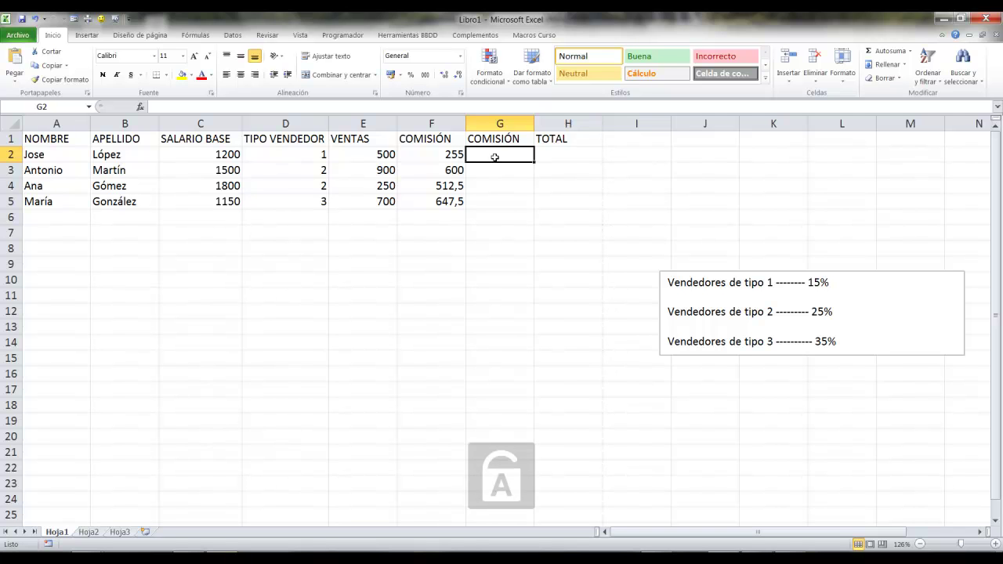
{"action": "type", "text": "="}
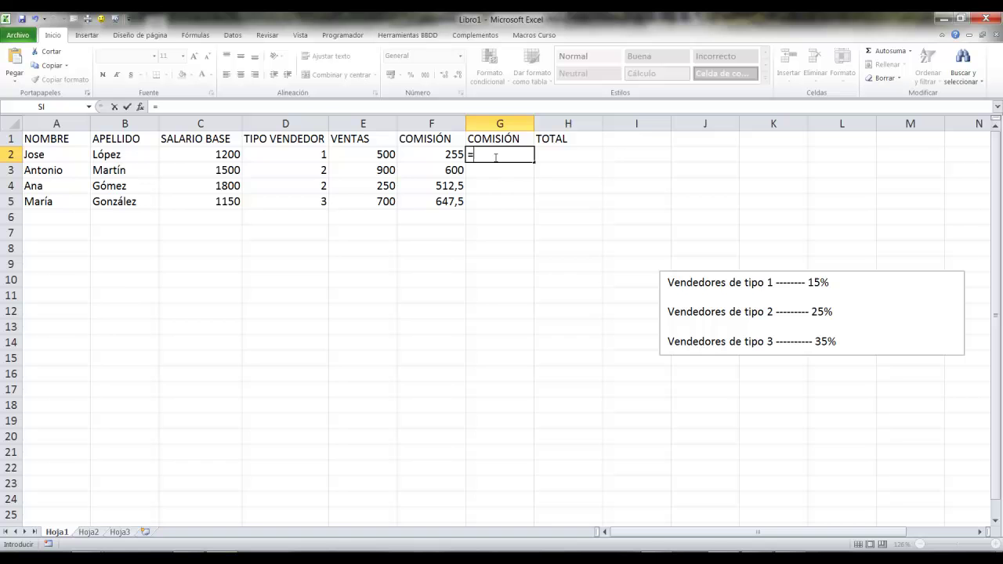
{"action": "type", "text": "cal"}
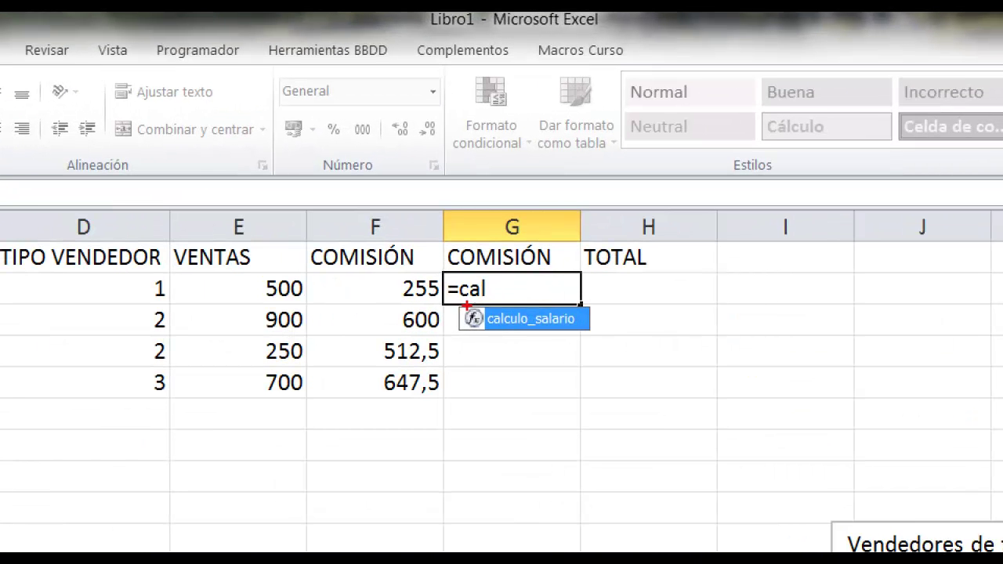
{"action": "mouse_move", "coordinate": [452, 302]}
{"action": "left_mouse_down"}
{"action": "mouse_move", "coordinate": [609, 338]}
{"action": "mouse_move", "coordinate": [679, 552]}
{"action": "left_mouse_up"}
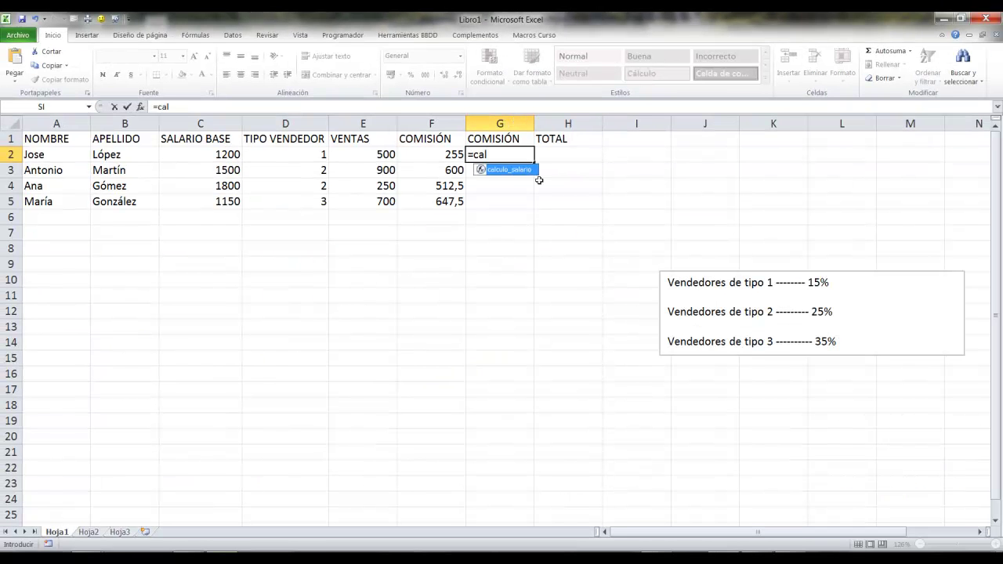
{"action": "key", "text": "Tab"}
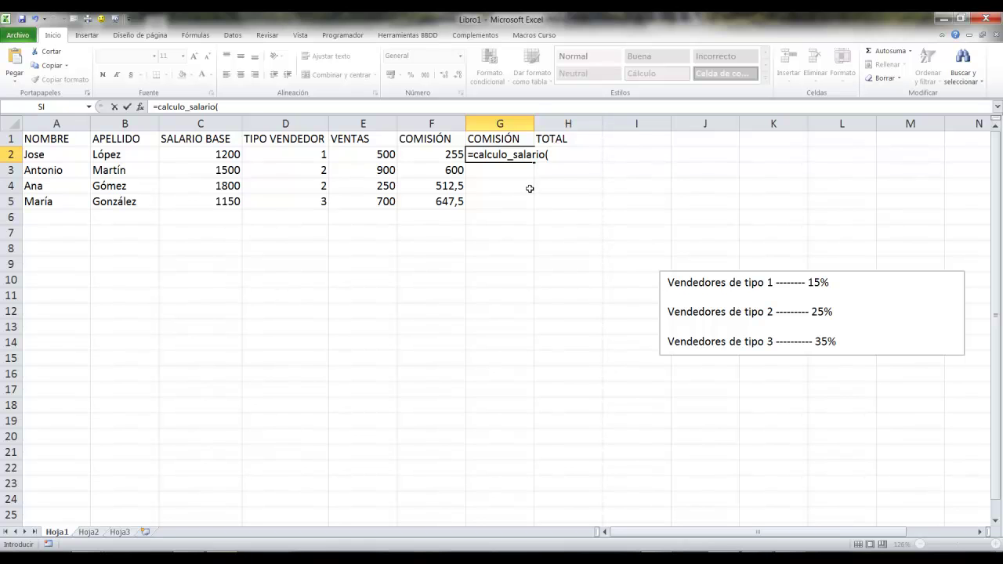
{"action": "left_click", "coordinate": [210, 155]}
{"action": "type", "text": ";"}
{"action": "left_click", "coordinate": [296, 157]}
{"action": "type", "text": ";"}
{"action": "left_click", "coordinate": [352, 154]}
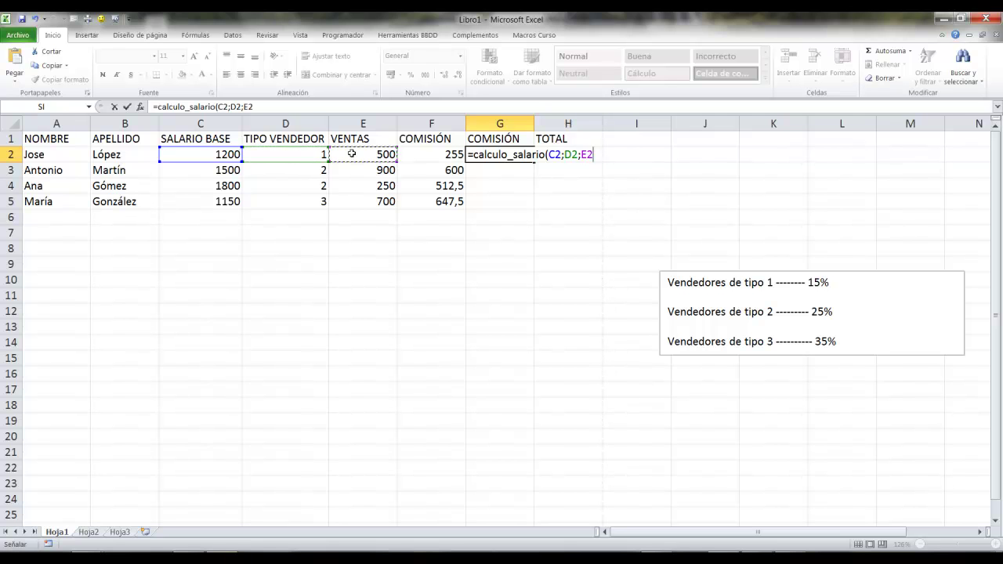
{"action": "key", "text": "Return"}
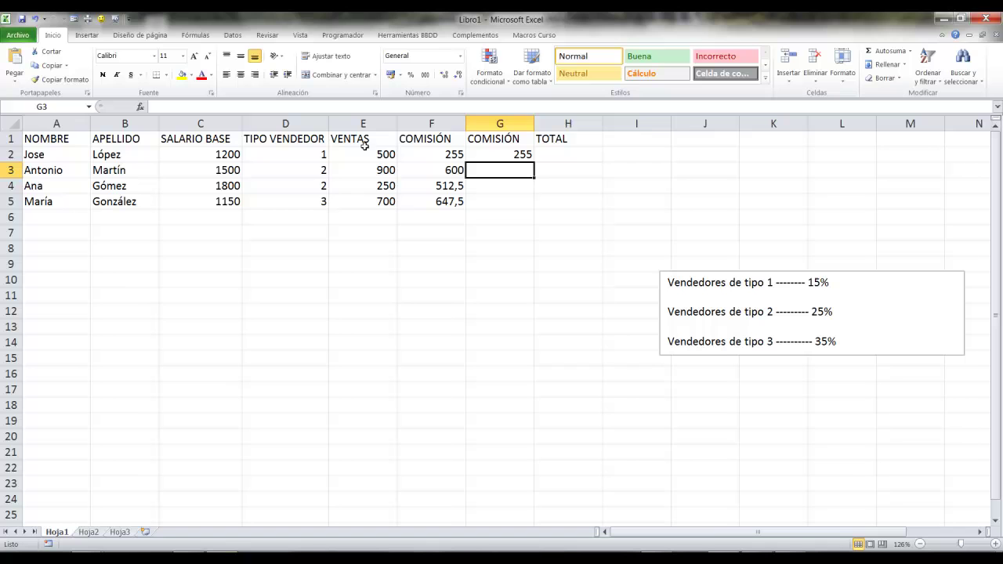
{"action": "left_click", "coordinate": [498, 153]}
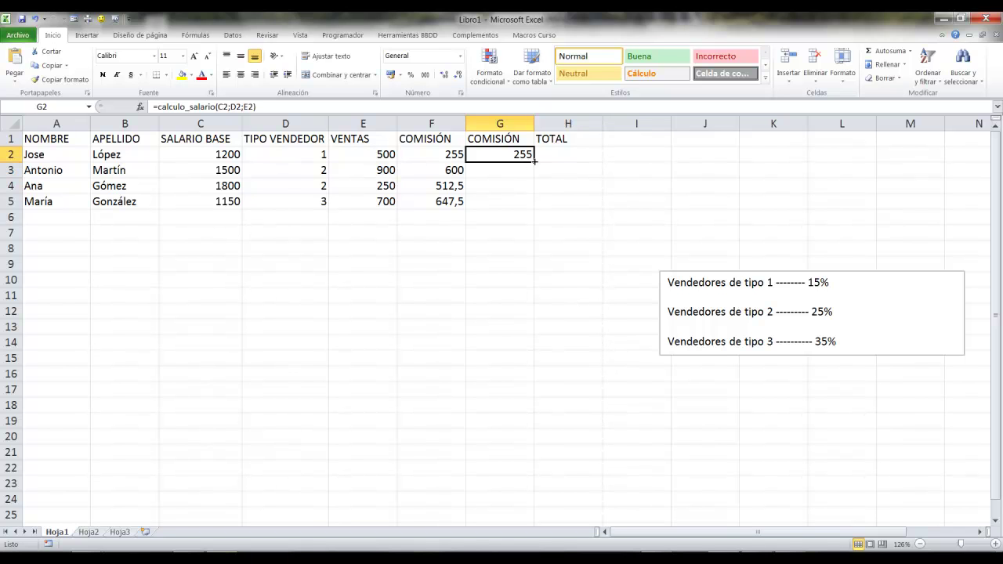
{"action": "left_click_drag", "start_coordinate": [534, 163], "coordinate": [533, 205]}
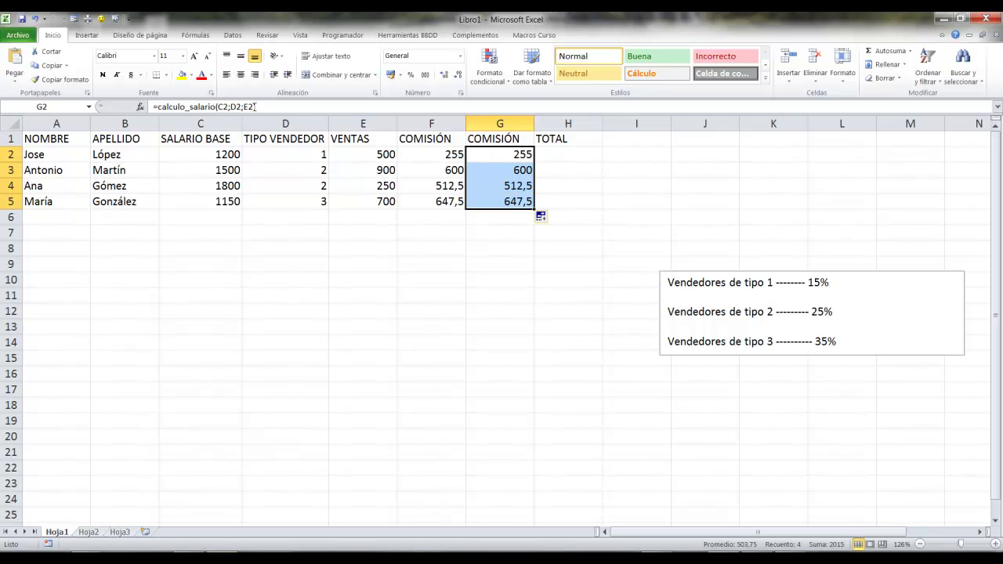
{"action": "left_click_drag", "start_coordinate": [254, 107], "coordinate": [157, 107]}
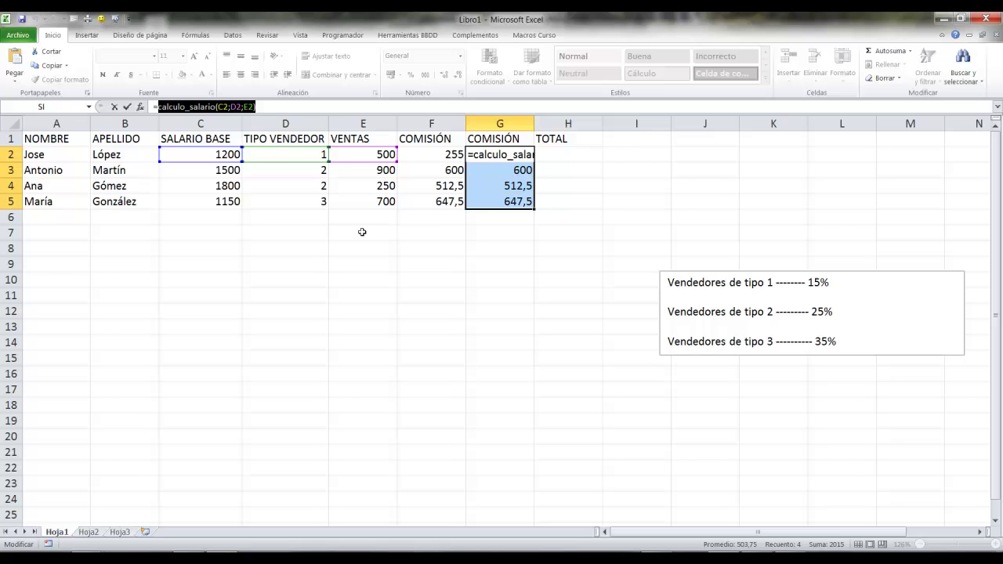
{"action": "key", "text": "ctrl+Return"}
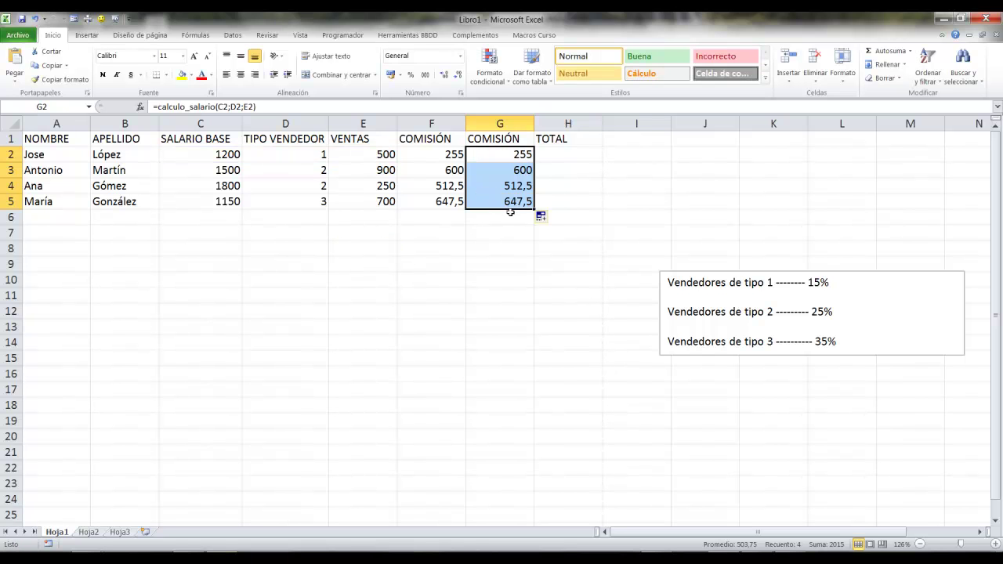
Clear G2:G5 and pick calculo_salario from the Definida por el usuario category for G2
{"action": "key", "text": "Delete"}
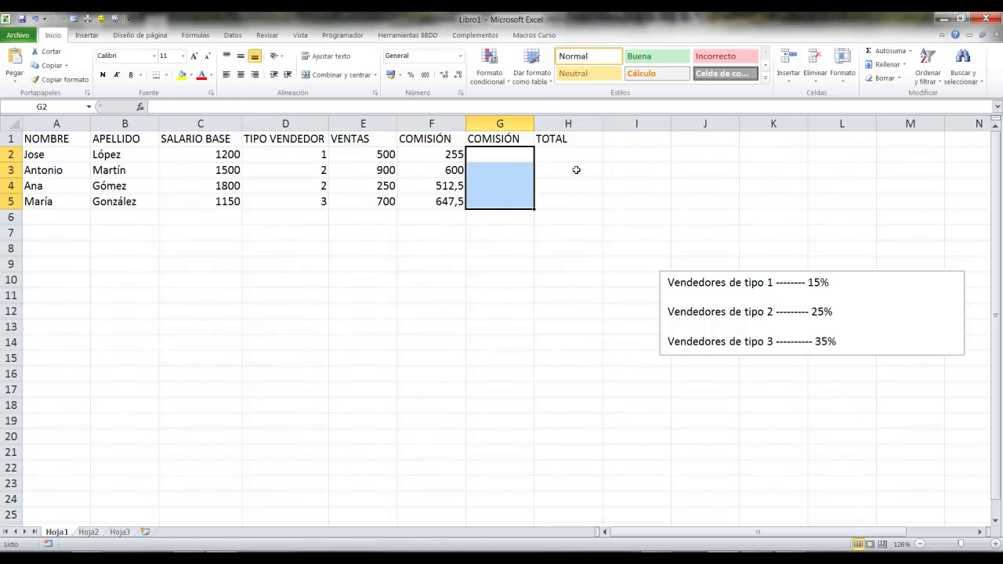
{"action": "left_click", "coordinate": [496, 154]}
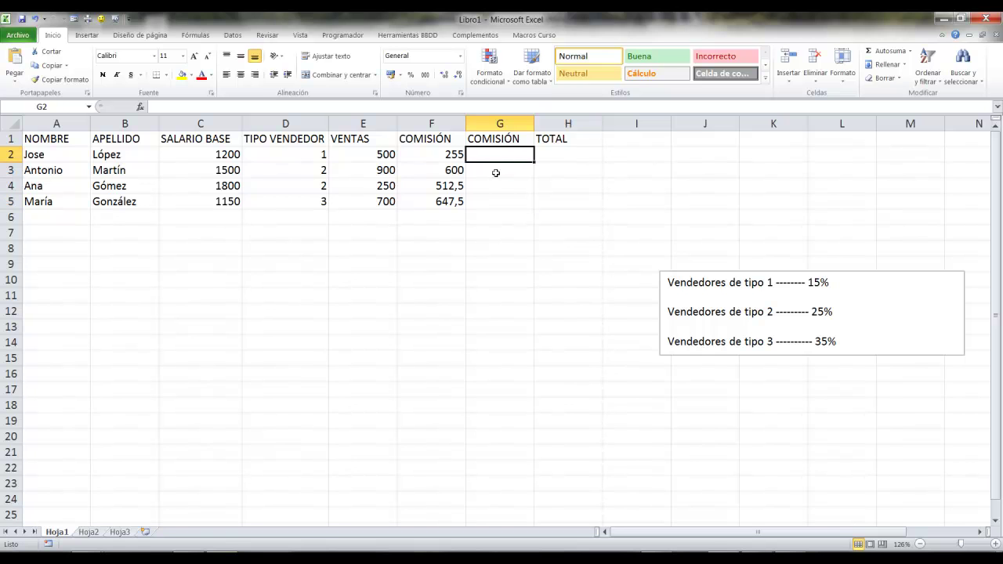
{"action": "left_click", "coordinate": [141, 107]}
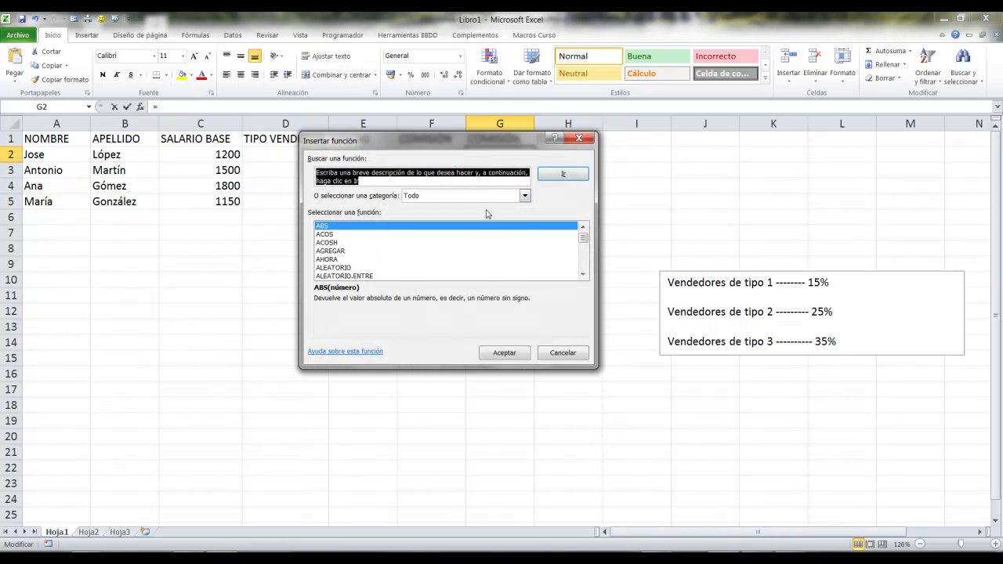
{"action": "left_click", "coordinate": [477, 195]}
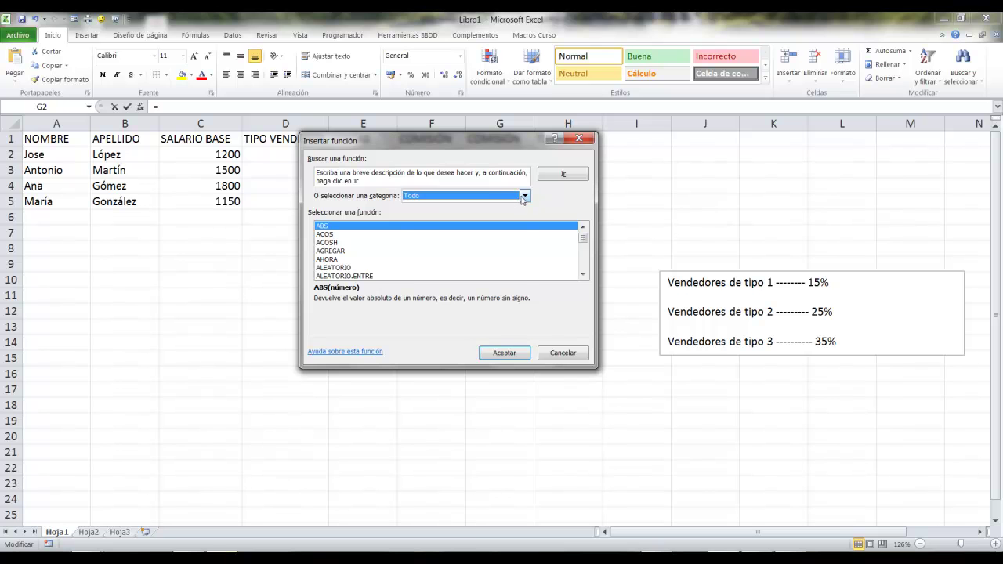
{"action": "left_click", "coordinate": [525, 195]}
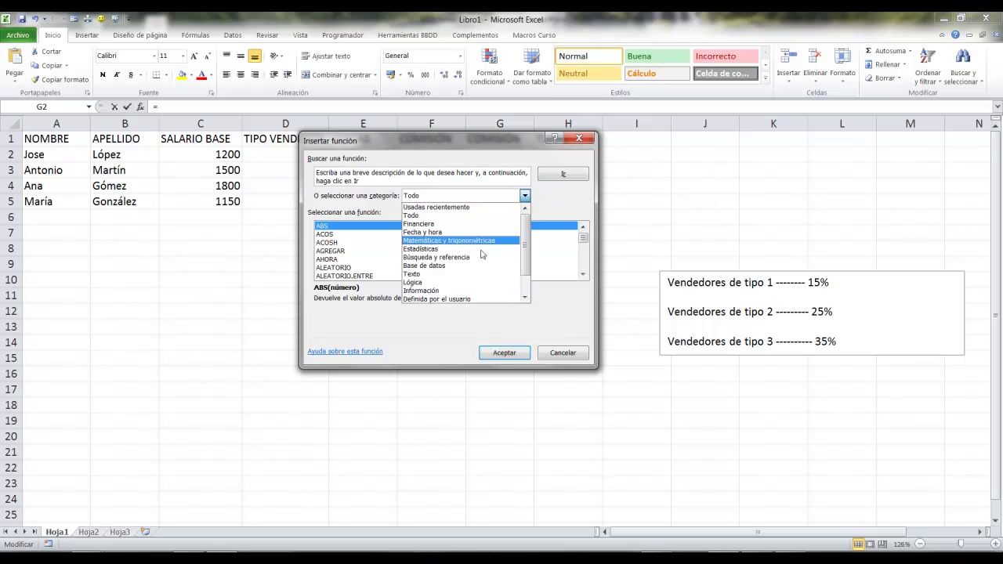
{"action": "left_click", "coordinate": [452, 299]}
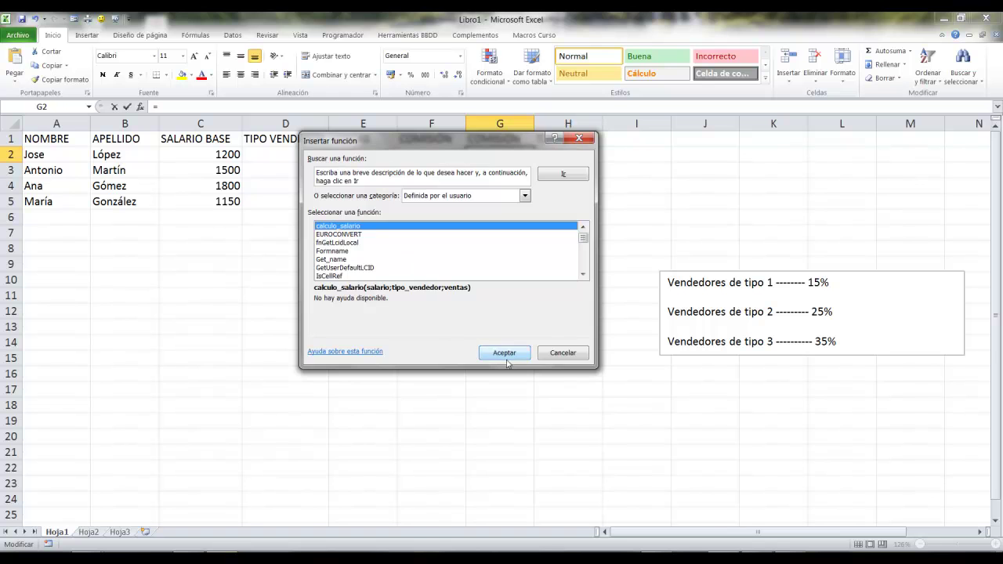
{"action": "left_click", "coordinate": [511, 353]}
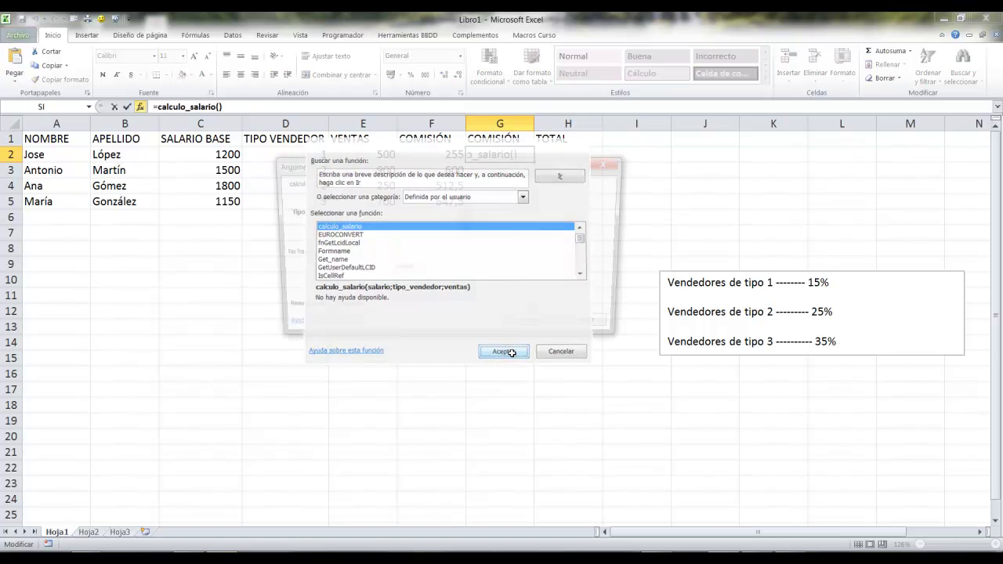
Set the arguments to C2, D2 and E2, then fill the formula down to G5
{"action": "mouse_move", "coordinate": [433, 131]}
{"action": "left_mouse_down"}
{"action": "mouse_move", "coordinate": [433, 176]}
{"action": "mouse_move", "coordinate": [409, 258]}
{"action": "left_mouse_up"}
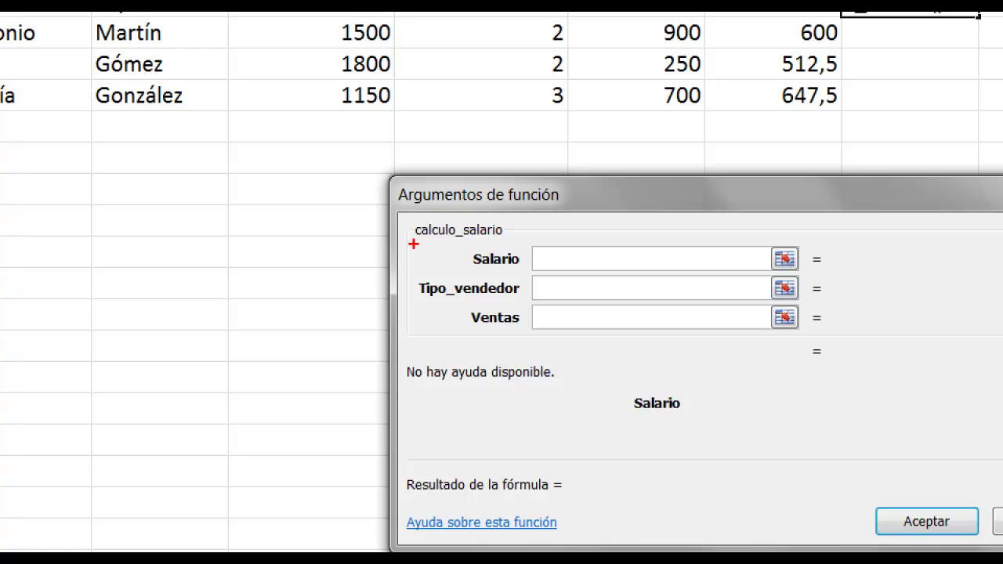
{"action": "left_click_drag", "start_coordinate": [412, 244], "coordinate": [528, 329]}
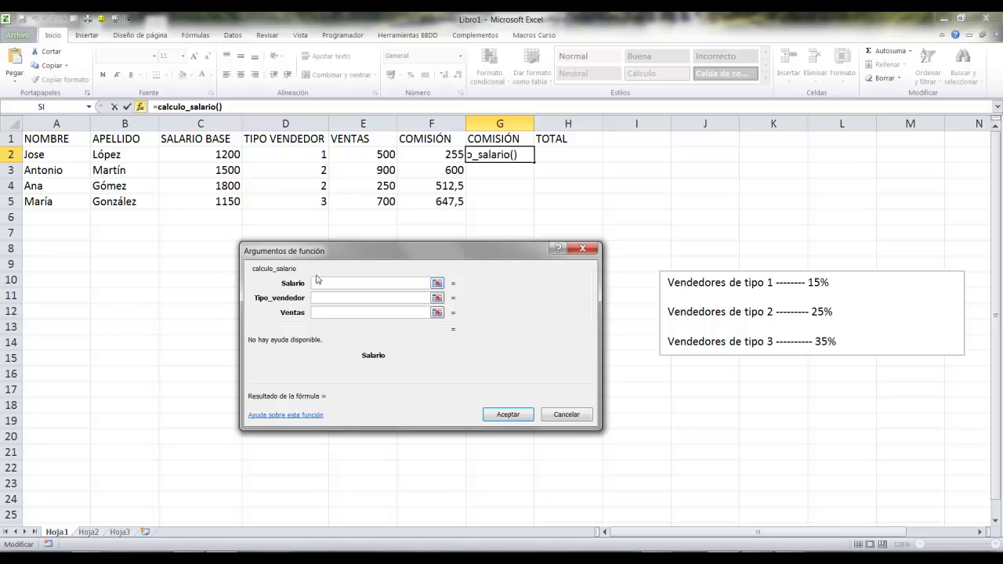
{"action": "left_click", "coordinate": [215, 150]}
{"action": "left_click", "coordinate": [321, 298]}
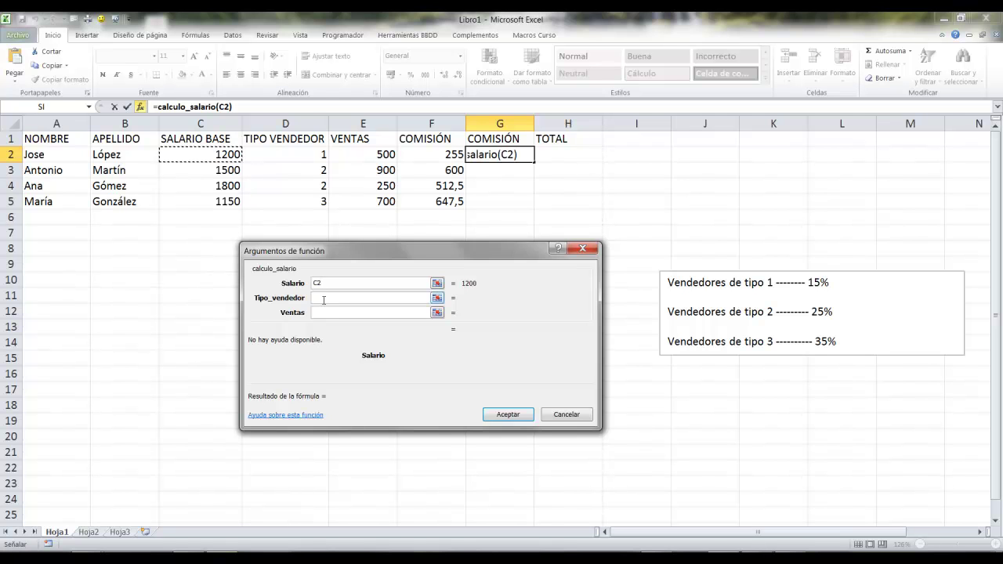
{"action": "left_click", "coordinate": [303, 157]}
{"action": "left_click", "coordinate": [338, 313]}
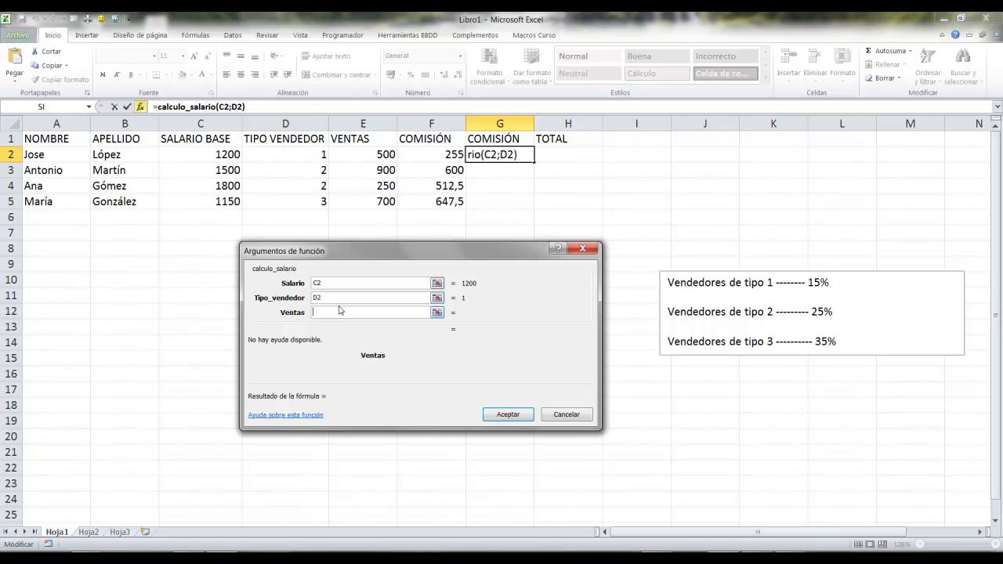
{"action": "left_click", "coordinate": [360, 157]}
{"action": "left_click", "coordinate": [508, 415]}
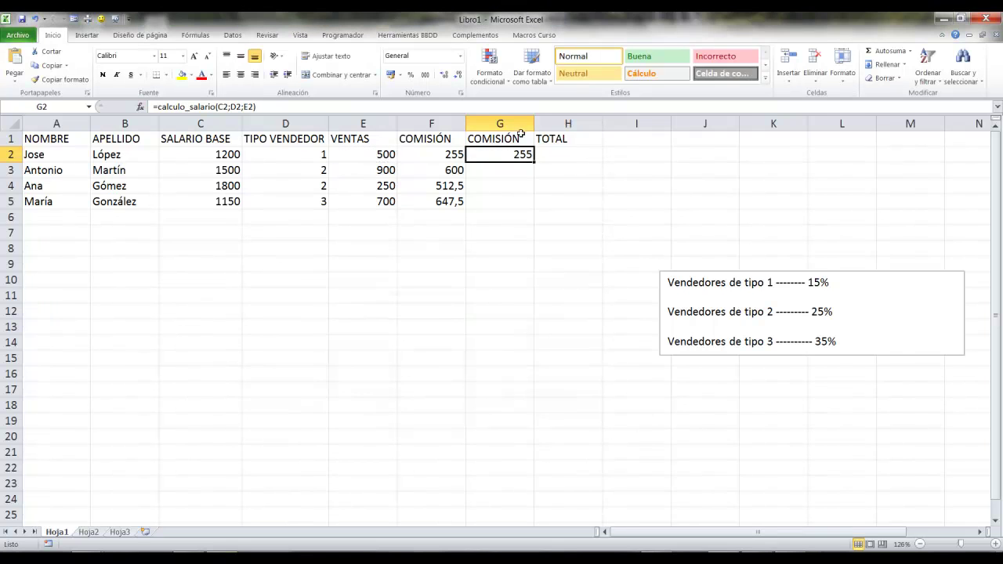
{"action": "left_click_drag", "start_coordinate": [533, 162], "coordinate": [531, 208]}
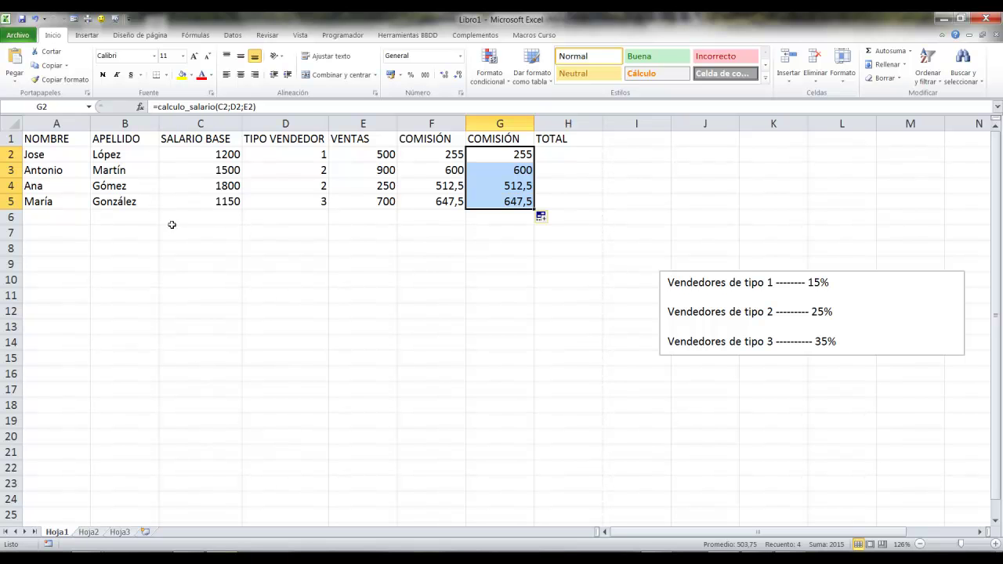
{"action": "left_click", "coordinate": [440, 260]}
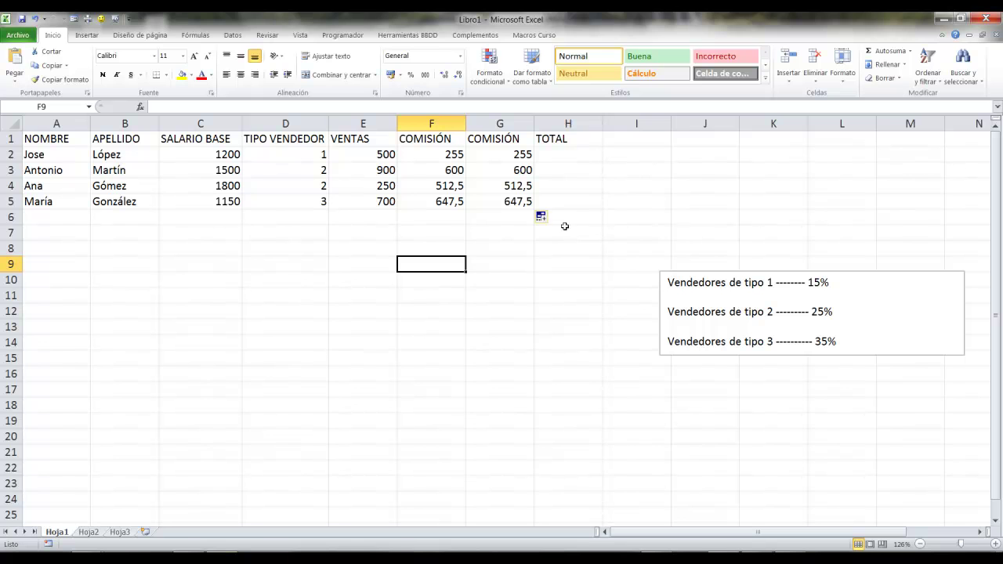
{"action": "left_click", "coordinate": [139, 107]}
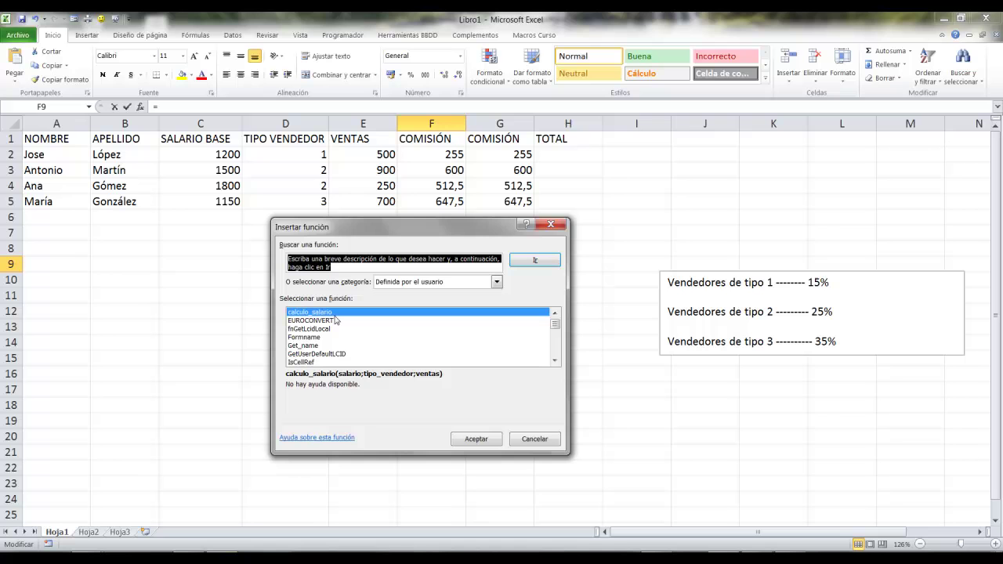
{"action": "left_click", "coordinate": [535, 439]}
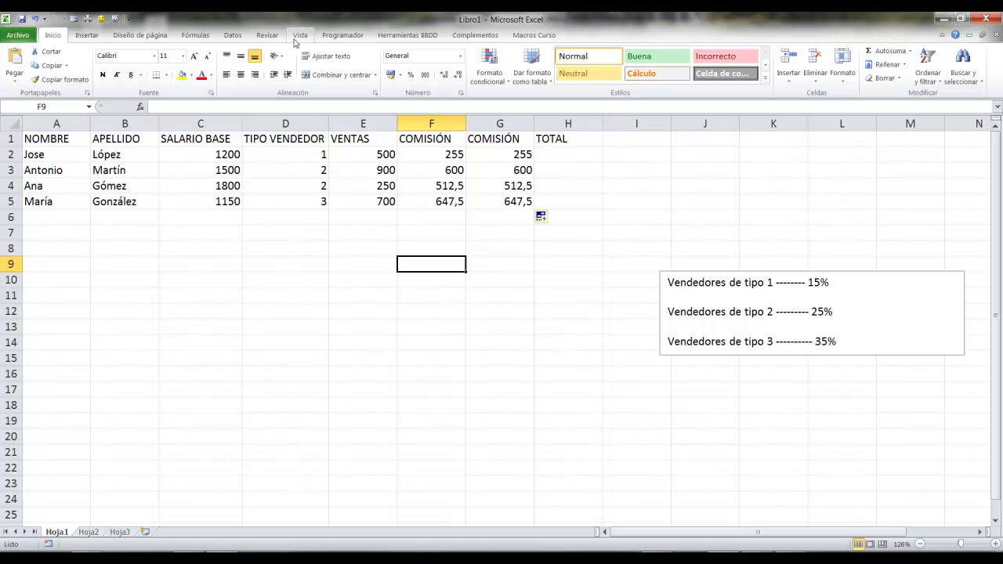
Review the Excel add-ins list, keeping Herramientas para el euro, Misfunciones and Solver checked
{"action": "left_click", "coordinate": [237, 36]}
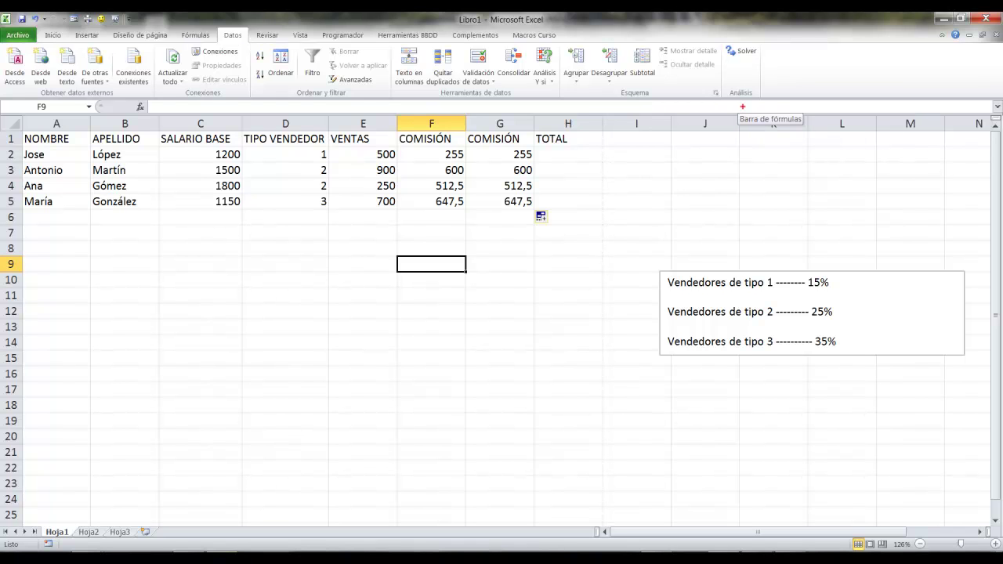
{"action": "mouse_move", "coordinate": [718, 33]}
{"action": "left_mouse_down"}
{"action": "mouse_move", "coordinate": [769, 62]}
{"action": "mouse_move", "coordinate": [849, 154]}
{"action": "left_mouse_up"}
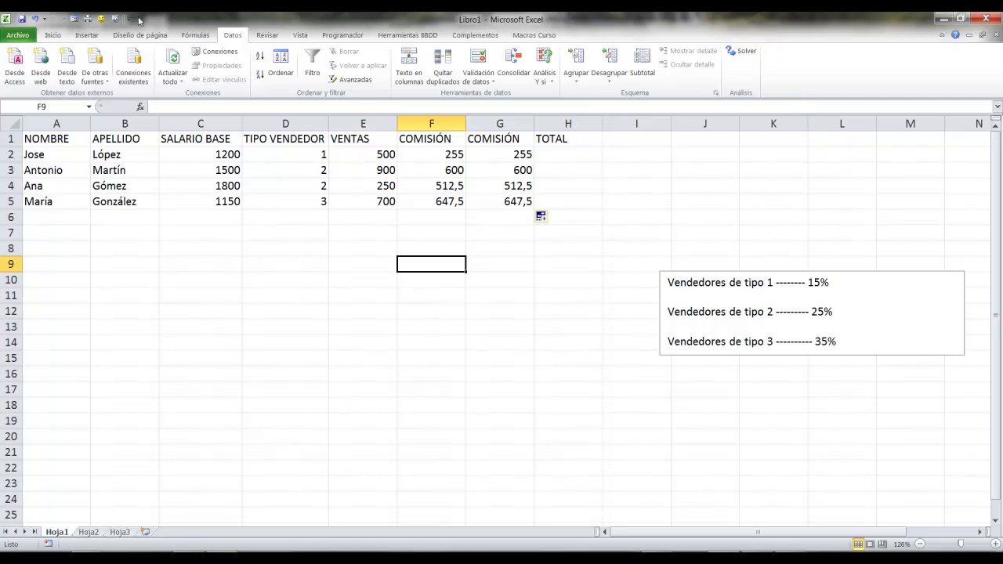
{"action": "left_click", "coordinate": [14, 37]}
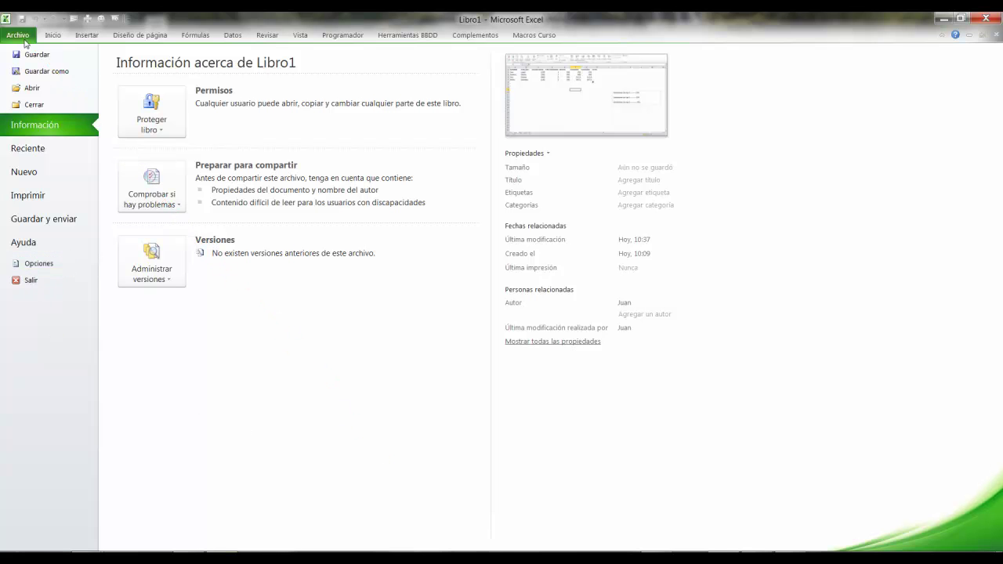
{"action": "left_click", "coordinate": [26, 271]}
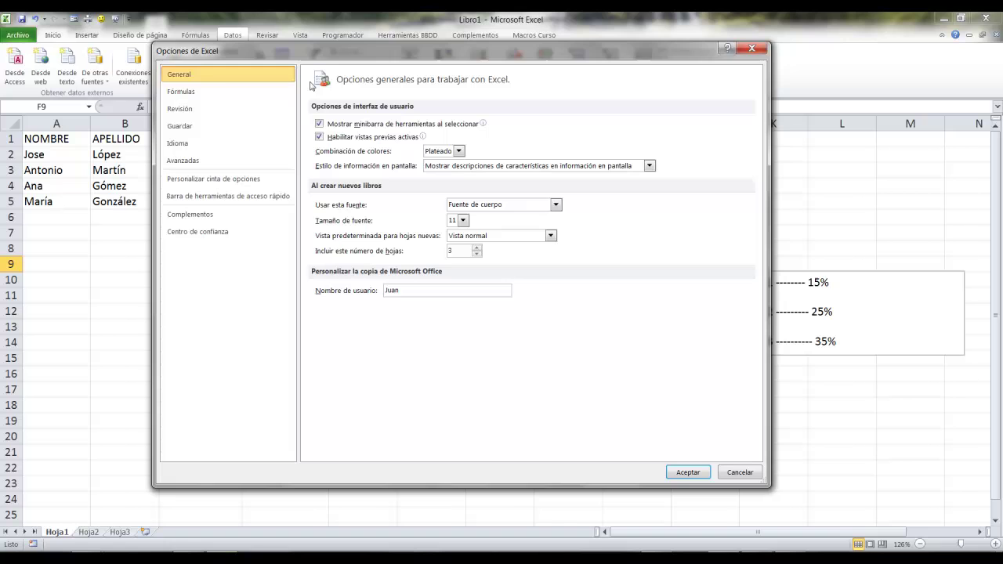
{"action": "mouse_move", "coordinate": [138, 206]}
{"action": "left_mouse_down"}
{"action": "mouse_move", "coordinate": [242, 225]}
{"action": "mouse_move", "coordinate": [456, 333]}
{"action": "left_mouse_up"}
{"action": "key", "text": "Escape"}
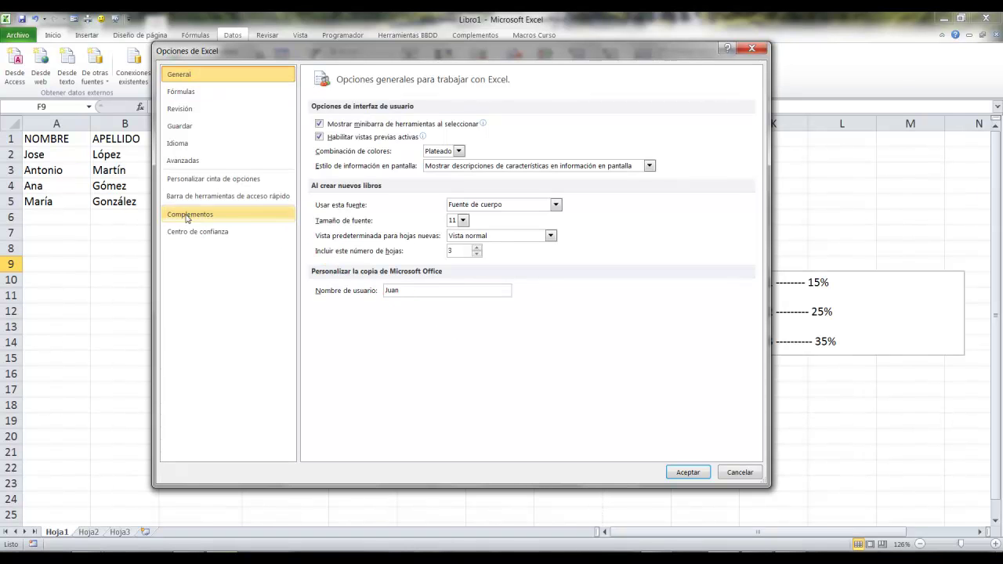
{"action": "left_click", "coordinate": [219, 214]}
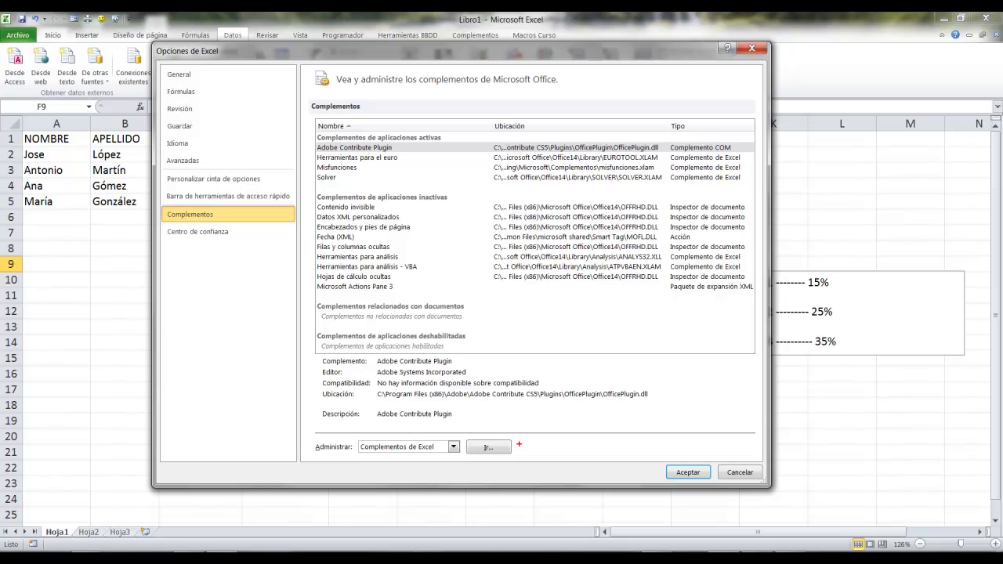
{"action": "left_click", "coordinate": [489, 448]}
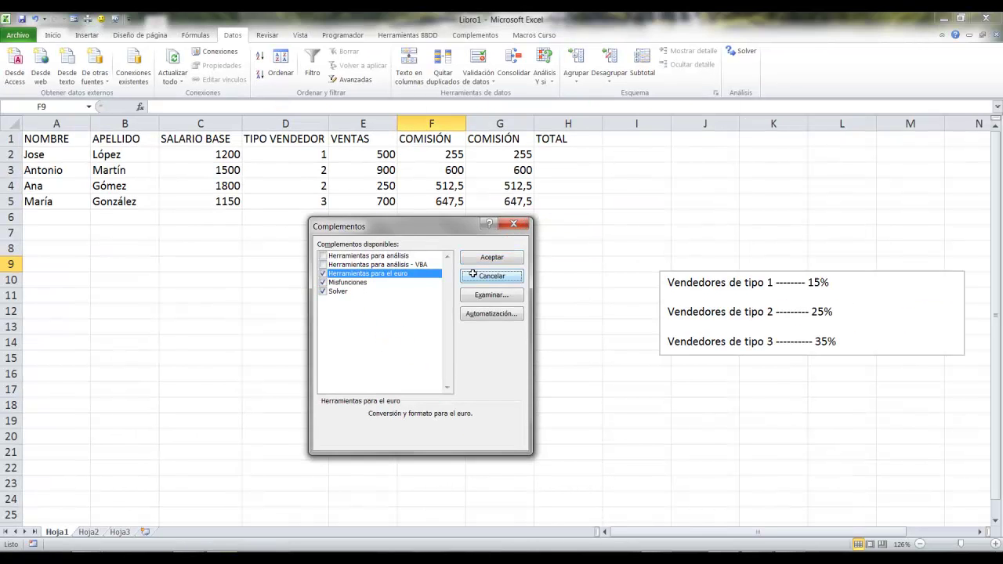
{"action": "left_click", "coordinate": [486, 257]}
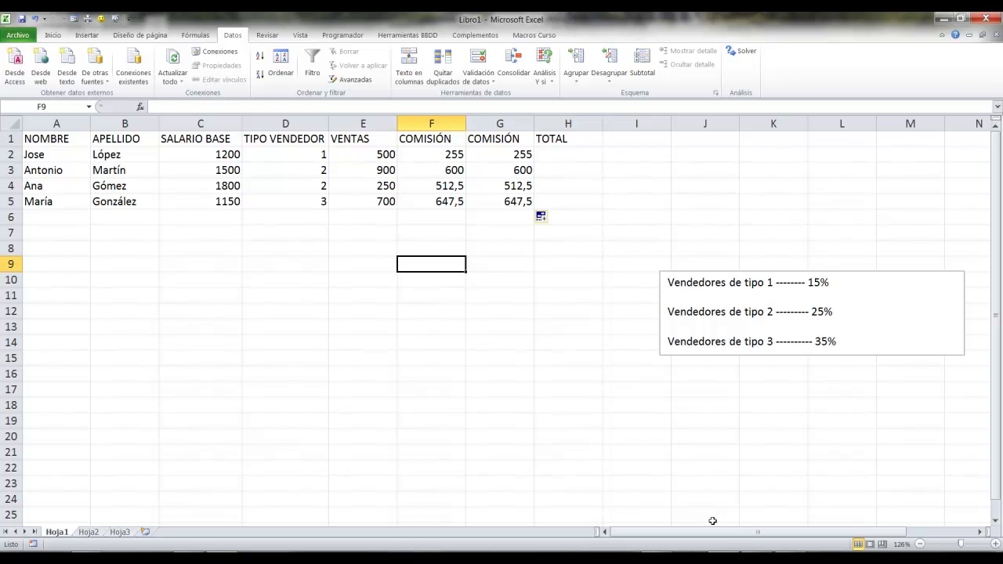
{"action": "key", "text": "alt+F11"}
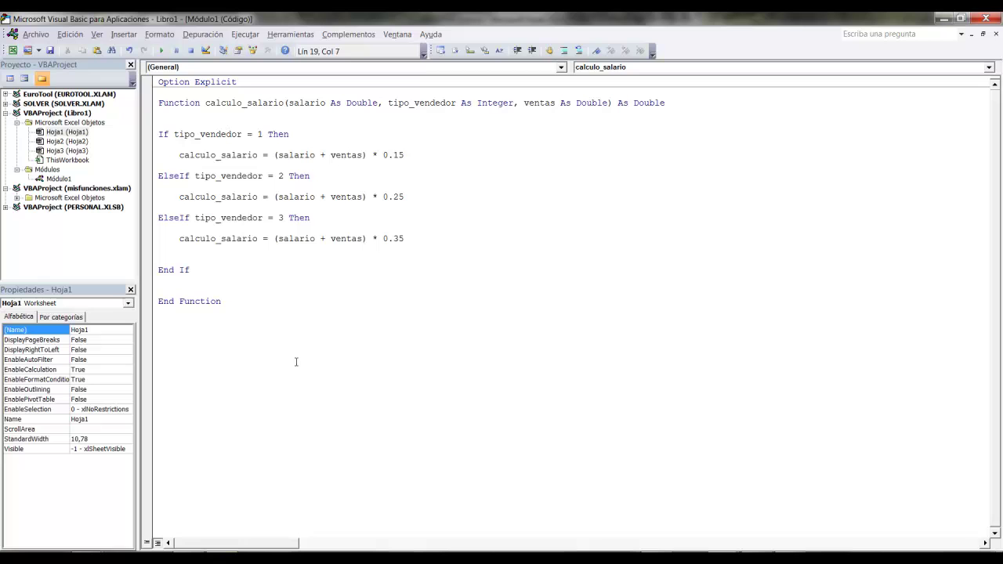
{"action": "left_click", "coordinate": [60, 180]}
{"action": "left_click_drag", "start_coordinate": [234, 301], "coordinate": [158, 102]}
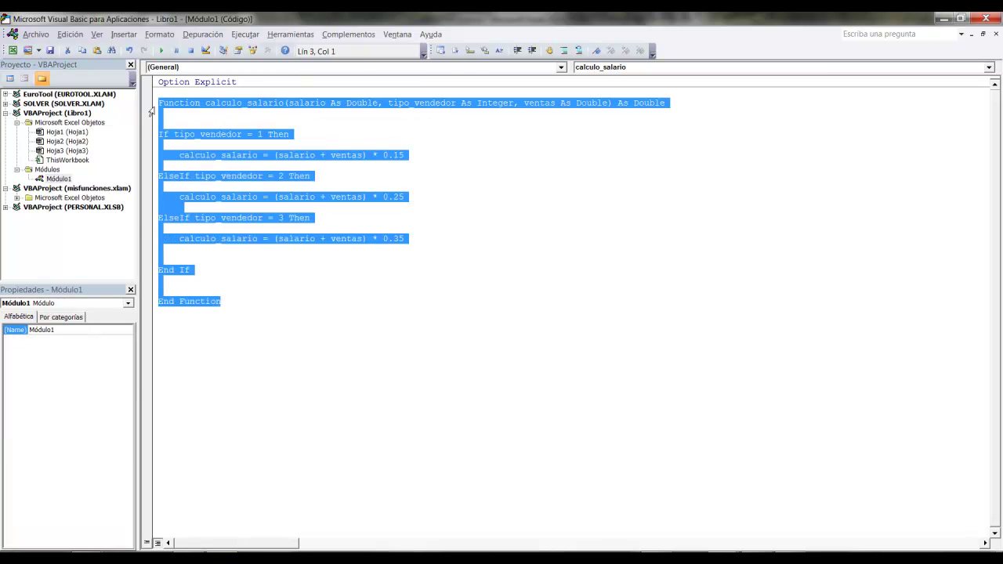
{"action": "left_click", "coordinate": [291, 200]}
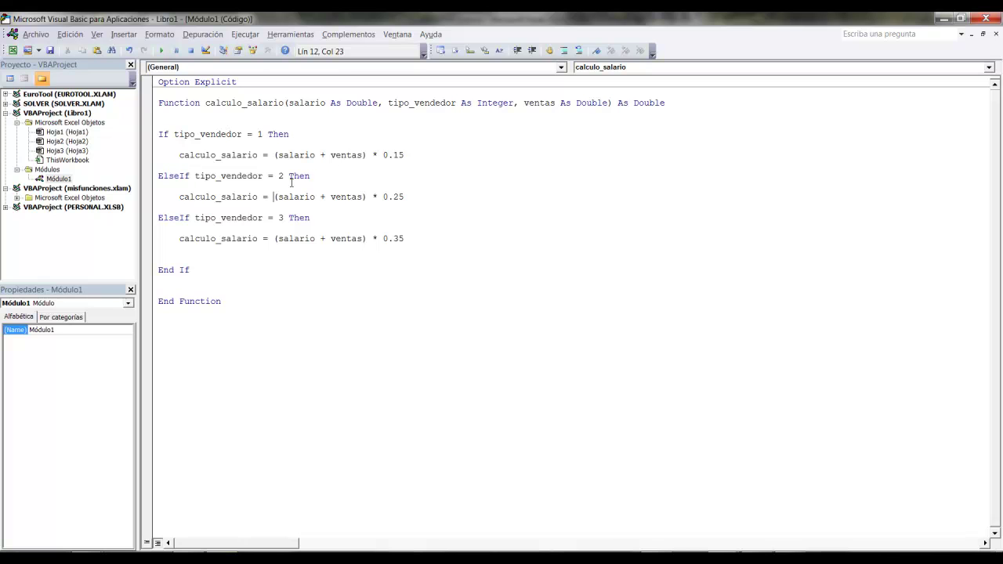
{"action": "left_click", "coordinate": [943, 18]}
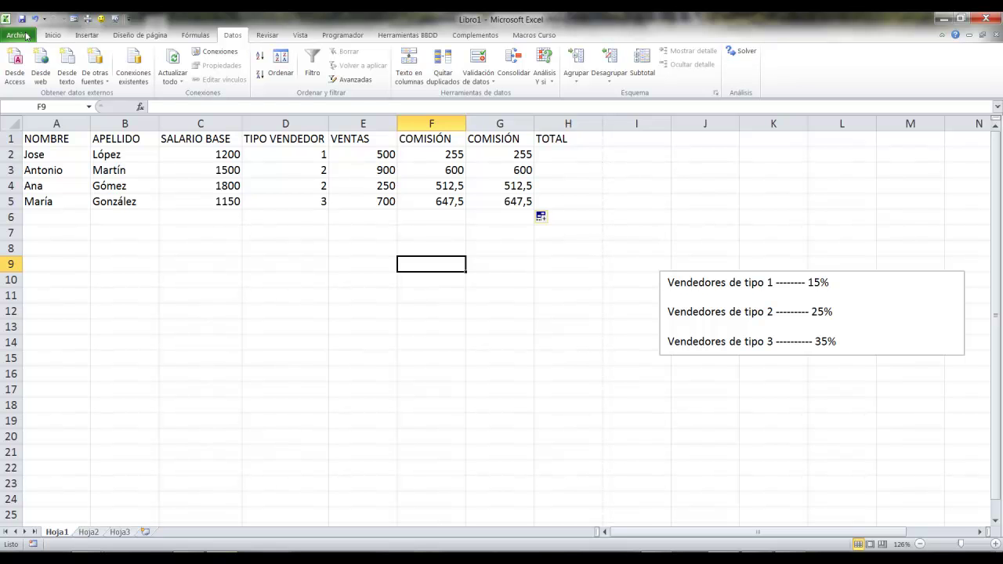
Start Guardar como for Libro1 and show the Tipo list of save formats
{"action": "left_click", "coordinate": [26, 36]}
{"action": "left_click", "coordinate": [35, 72]}
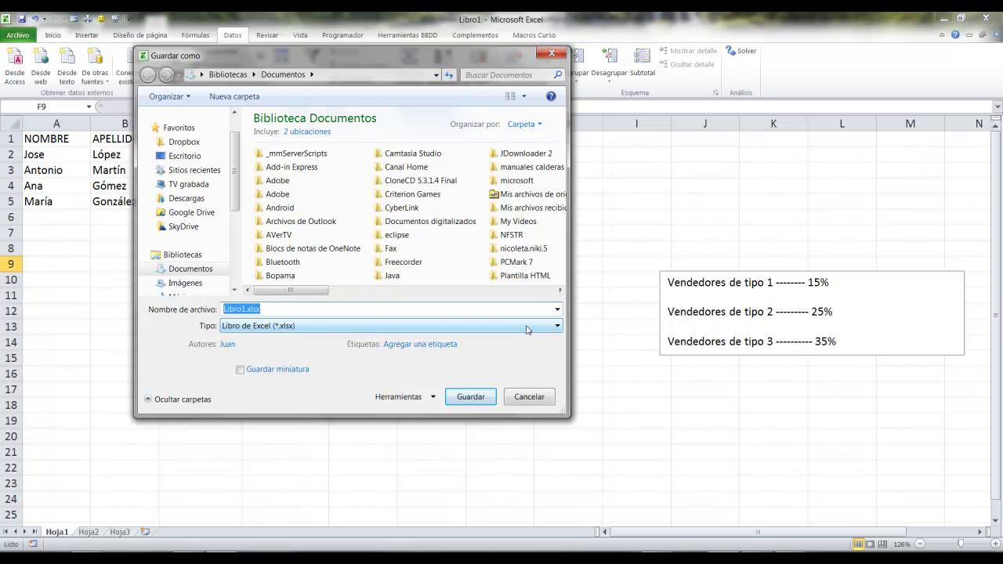
{"action": "left_click", "coordinate": [526, 326]}
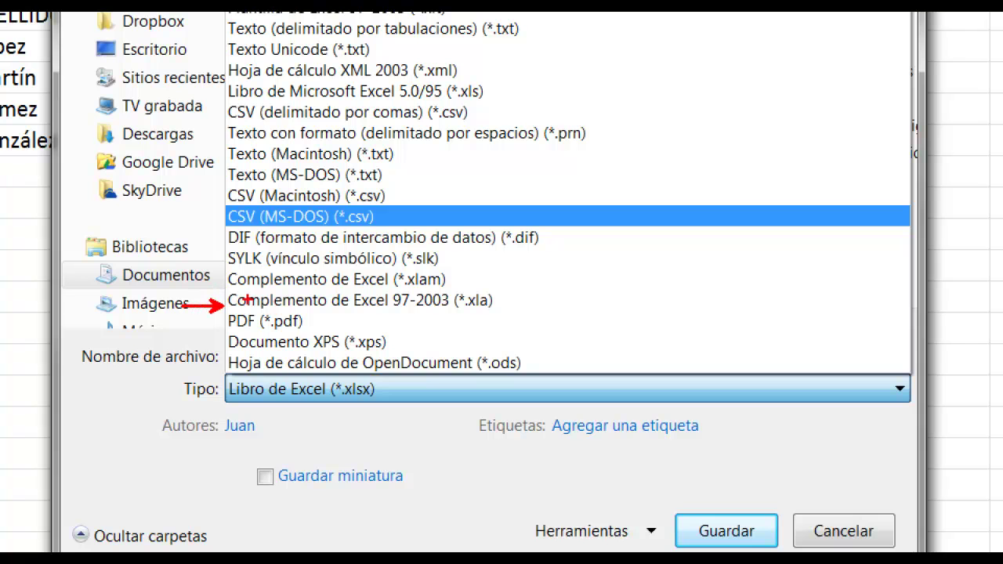
{"action": "left_click_drag", "start_coordinate": [223, 282], "coordinate": [91, 282]}
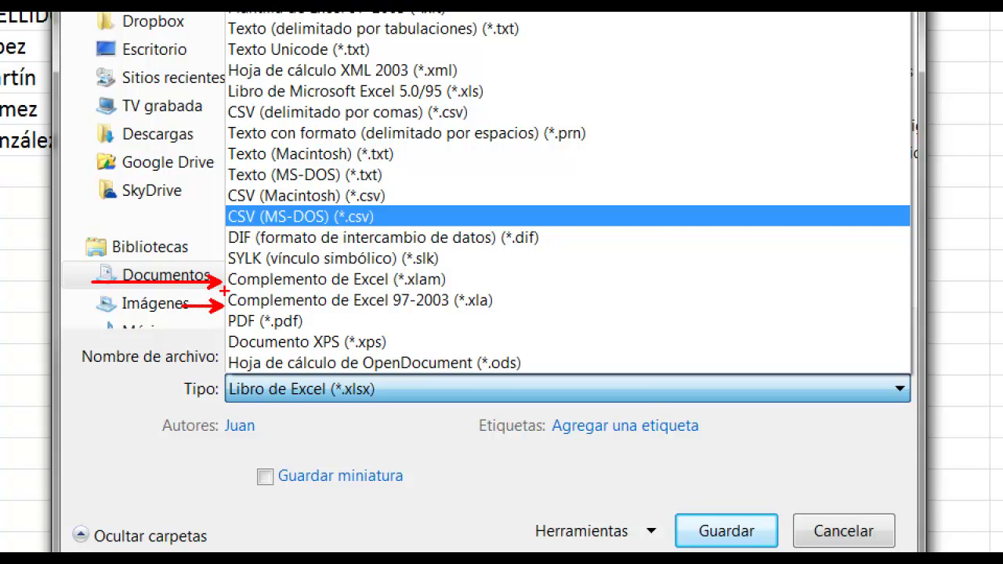
{"action": "mouse_move", "coordinate": [218, 267]}
{"action": "left_mouse_down"}
{"action": "mouse_move", "coordinate": [279, 290]}
{"action": "mouse_move", "coordinate": [827, 287]}
{"action": "left_mouse_up"}
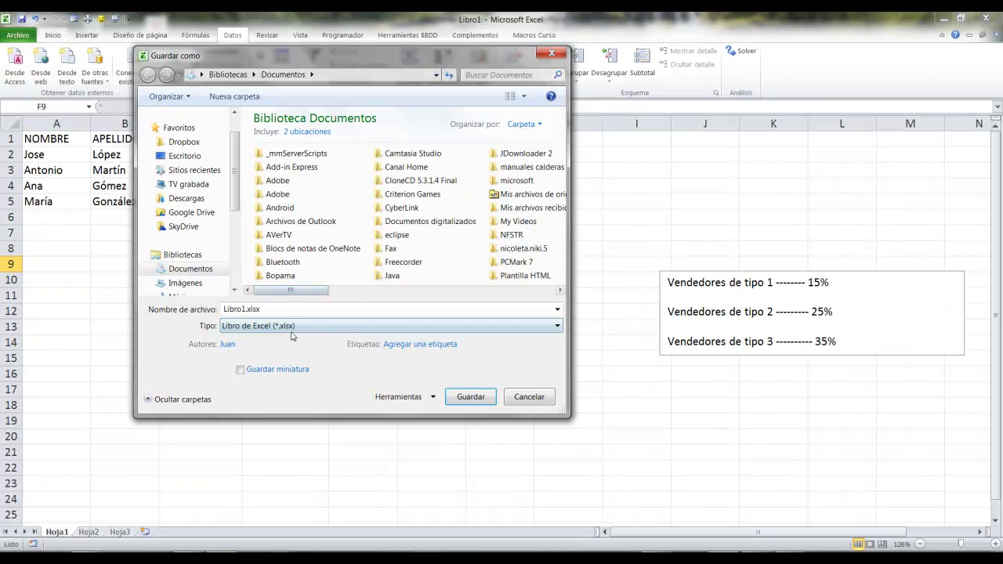
{"action": "left_click", "coordinate": [296, 325]}
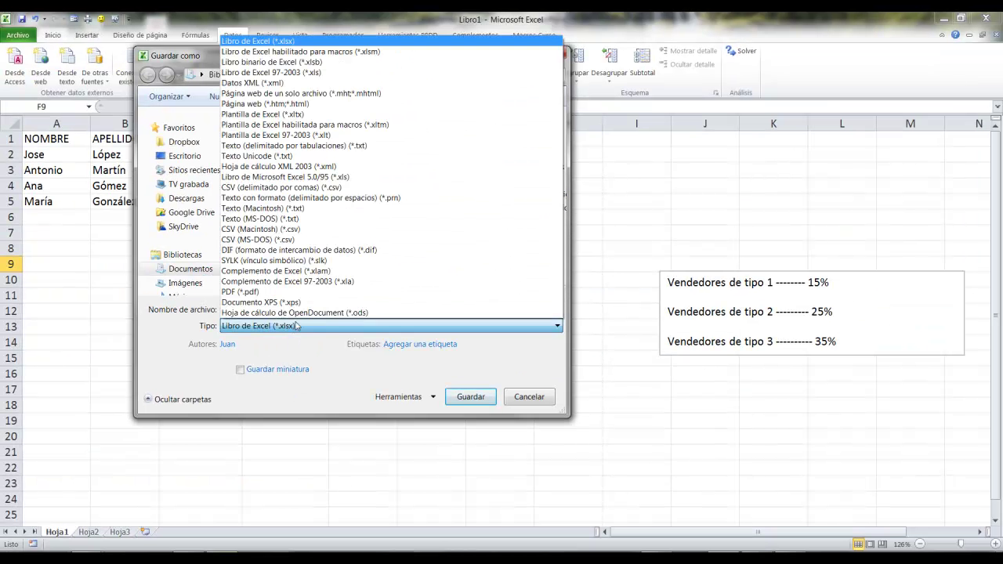
Save as Complemento de Excel (*.xlam) named Calculosdesalarios in the Complementos folder
{"action": "left_click", "coordinate": [306, 270]}
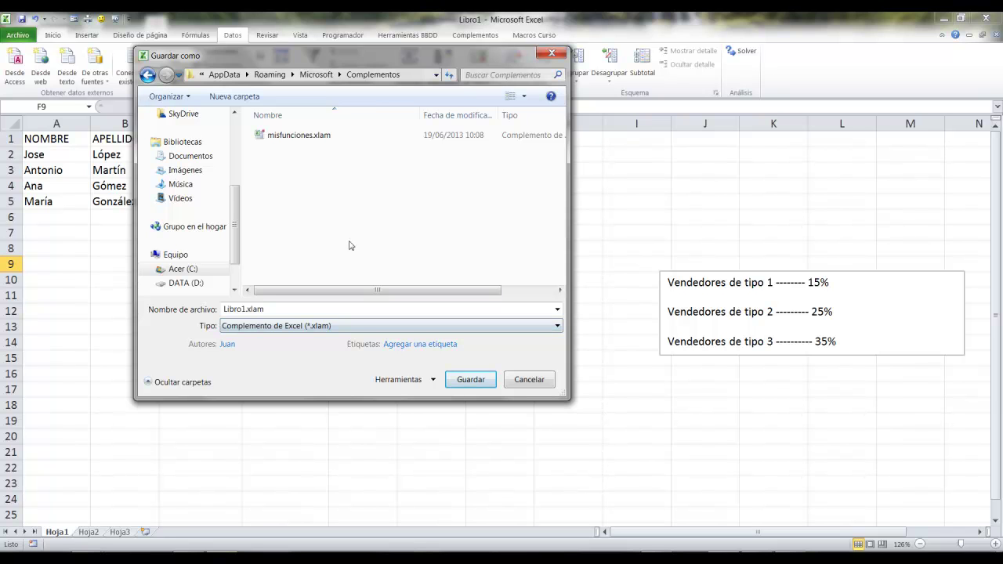
{"action": "left_click", "coordinate": [365, 269]}
{"action": "left_click_drag", "start_coordinate": [202, 59], "coordinate": [413, 93]}
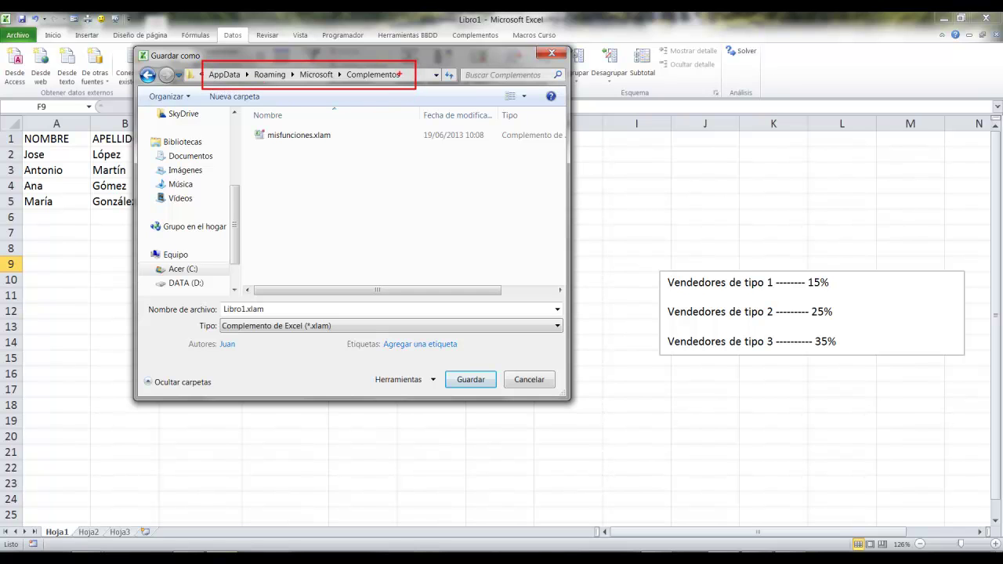
{"action": "left_click_drag", "start_coordinate": [399, 91], "coordinate": [476, 199]}
{"action": "left_click_drag", "start_coordinate": [248, 144], "coordinate": [332, 145]}
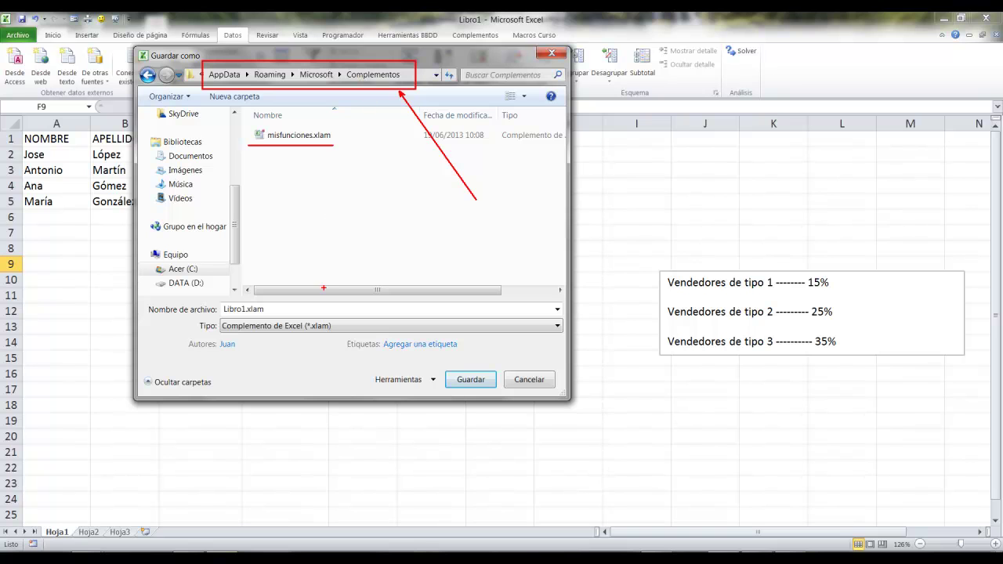
{"action": "left_click_drag", "start_coordinate": [212, 316], "coordinate": [138, 386]}
{"action": "key", "text": "Escape"}
{"action": "left_click", "coordinate": [305, 311]}
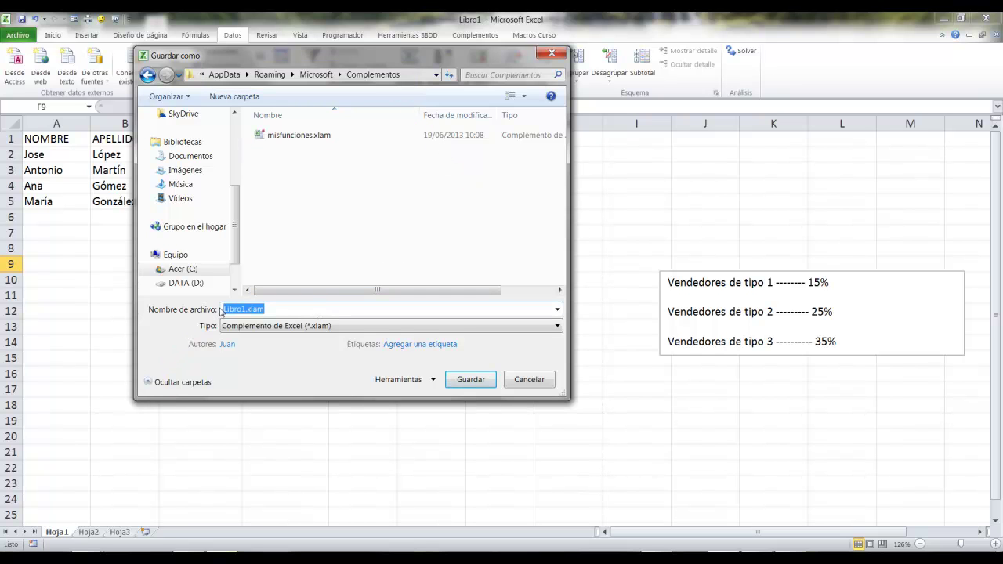
{"action": "type", "text": "Calculosdesalarios"}
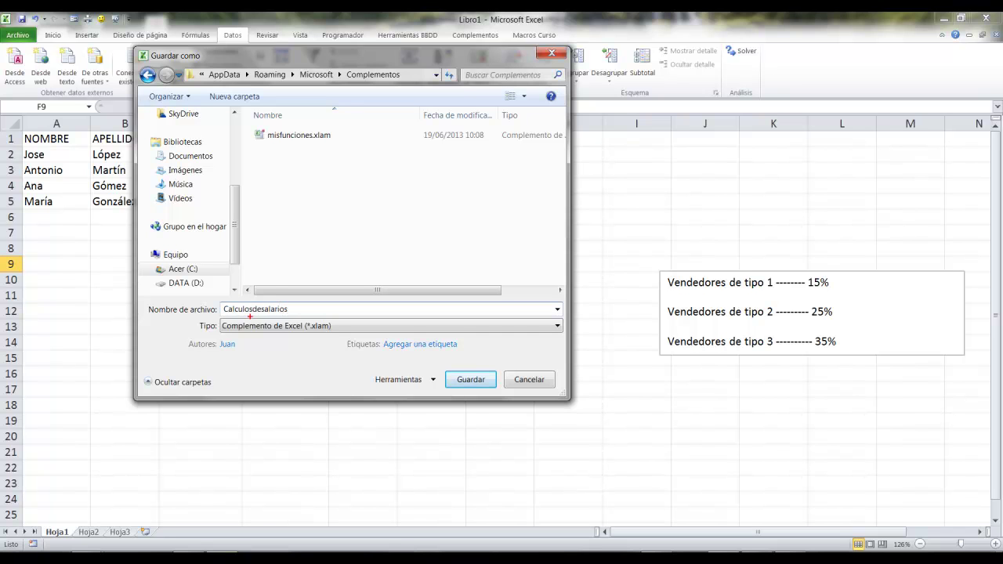
{"action": "left_click_drag", "start_coordinate": [258, 307], "coordinate": [334, 217]}
{"action": "key", "text": "Escape"}
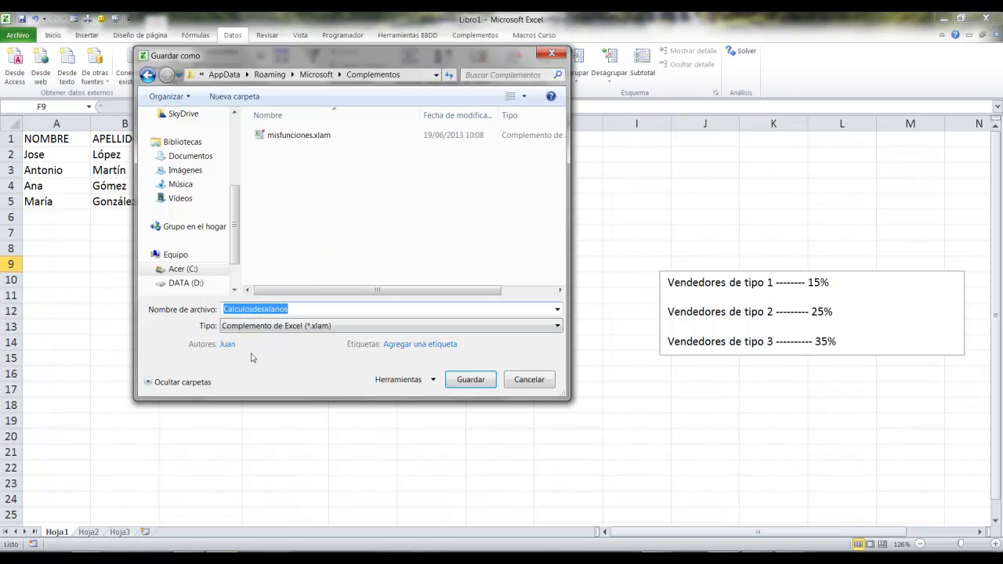
{"action": "left_click", "coordinate": [464, 381]}
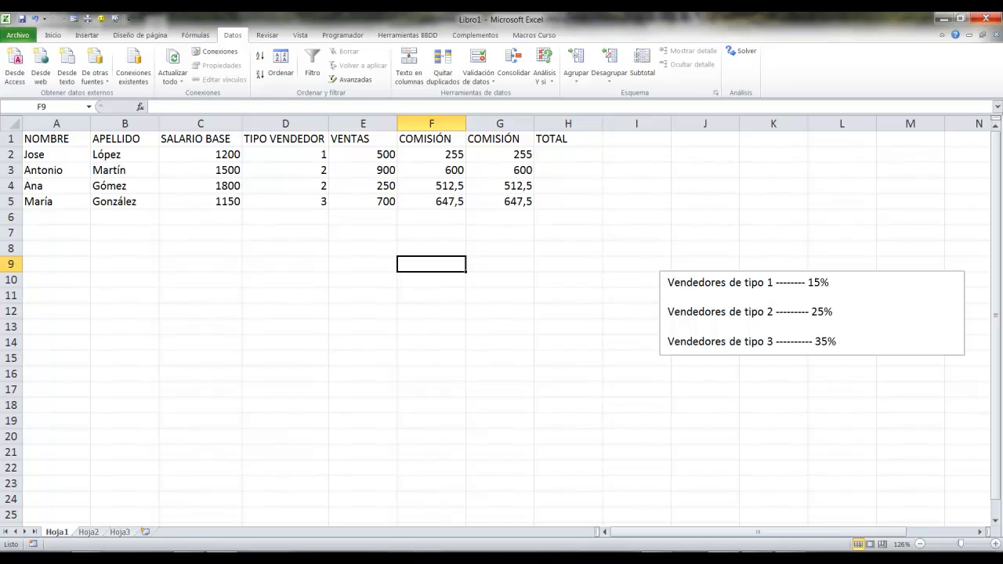
Cancel closing the workbook, clear the commission values in F2:G5, and open the Archivo view
{"action": "left_click", "coordinate": [999, 17]}
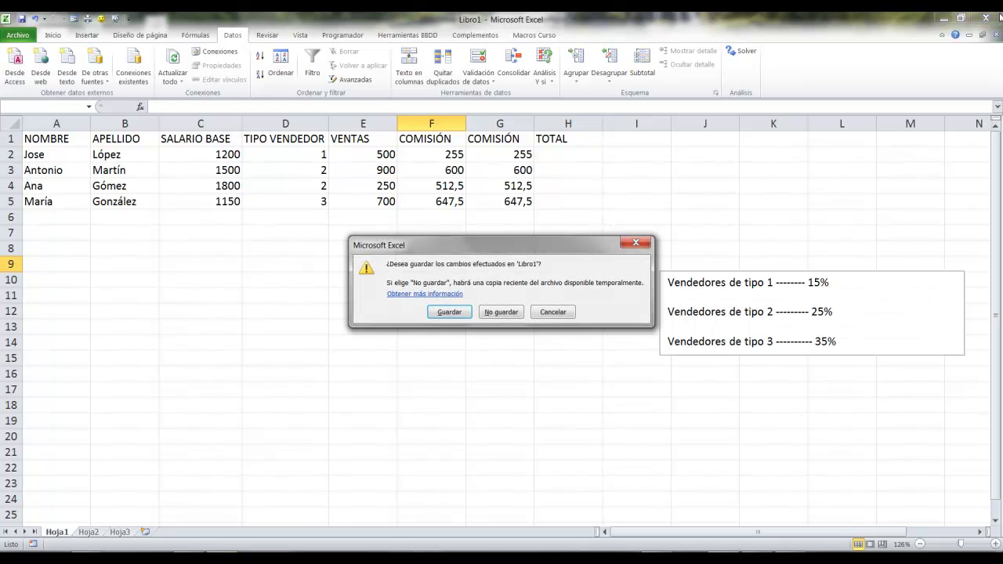
{"action": "left_click", "coordinate": [560, 309]}
{"action": "left_click_drag", "start_coordinate": [437, 154], "coordinate": [501, 201]}
{"action": "key", "text": "Delete"}
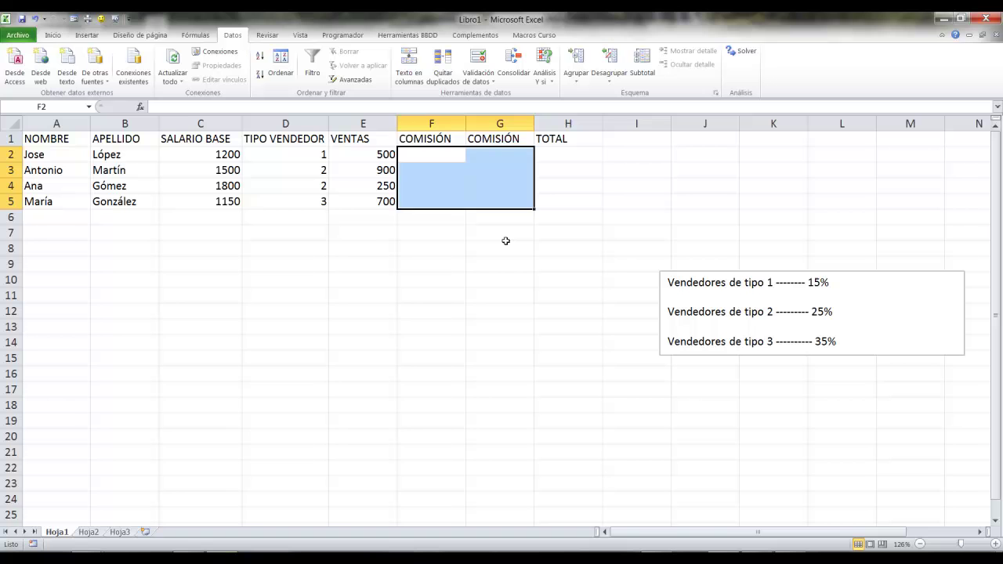
{"action": "left_click", "coordinate": [505, 248]}
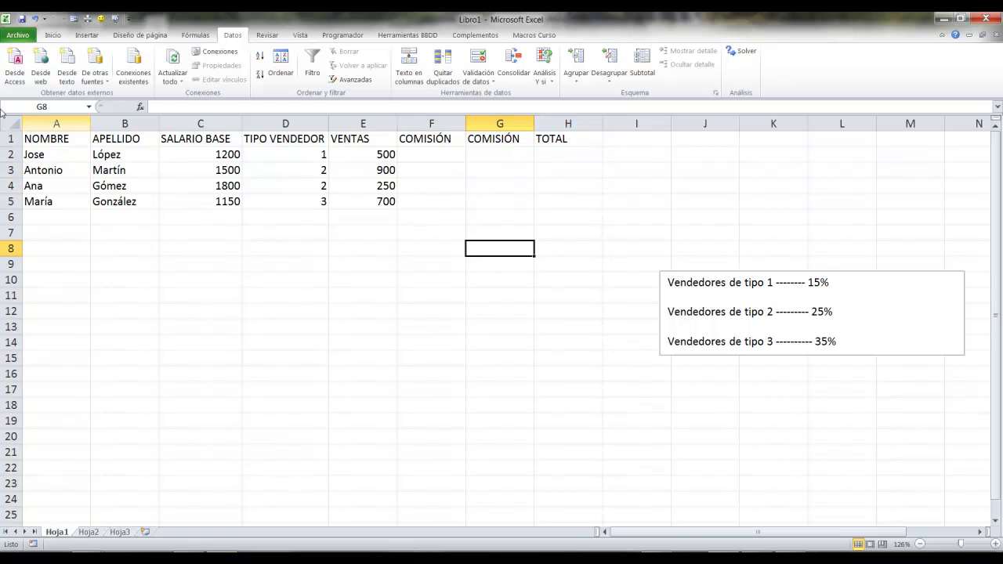
{"action": "left_click", "coordinate": [17, 35]}
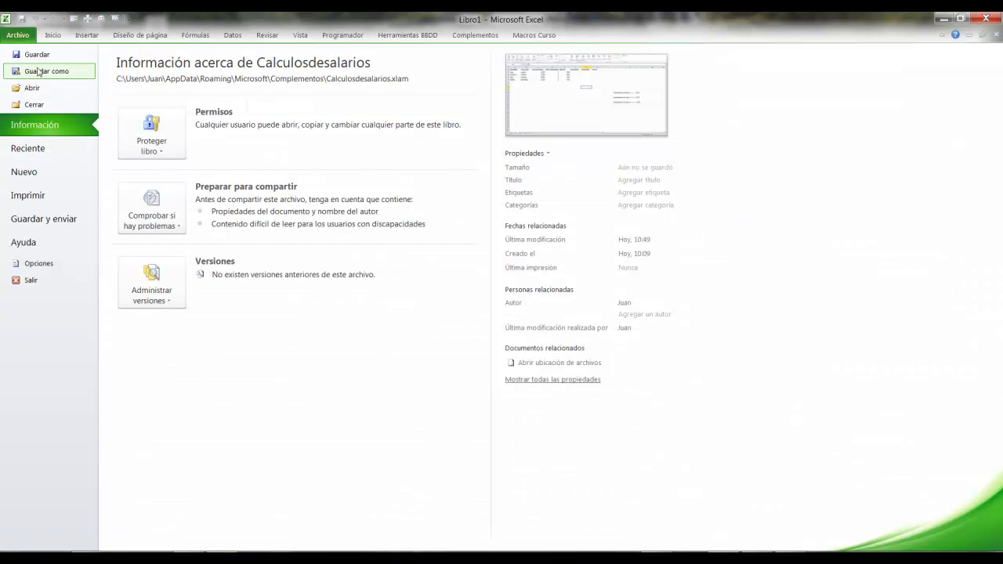
Start saving a copy to the Desktop with the file name ejemplo
{"action": "left_click", "coordinate": [52, 35]}
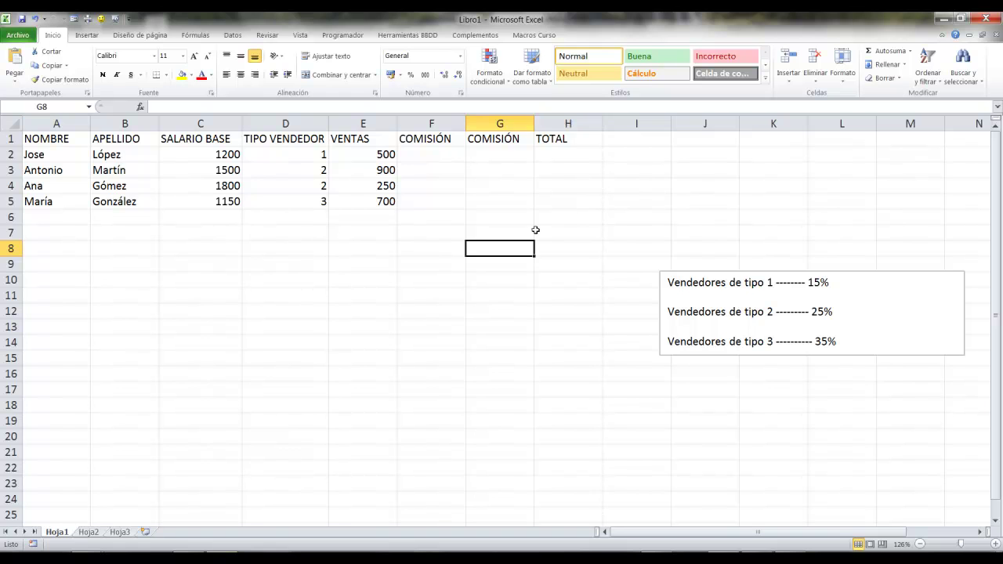
{"action": "left_click", "coordinate": [23, 35]}
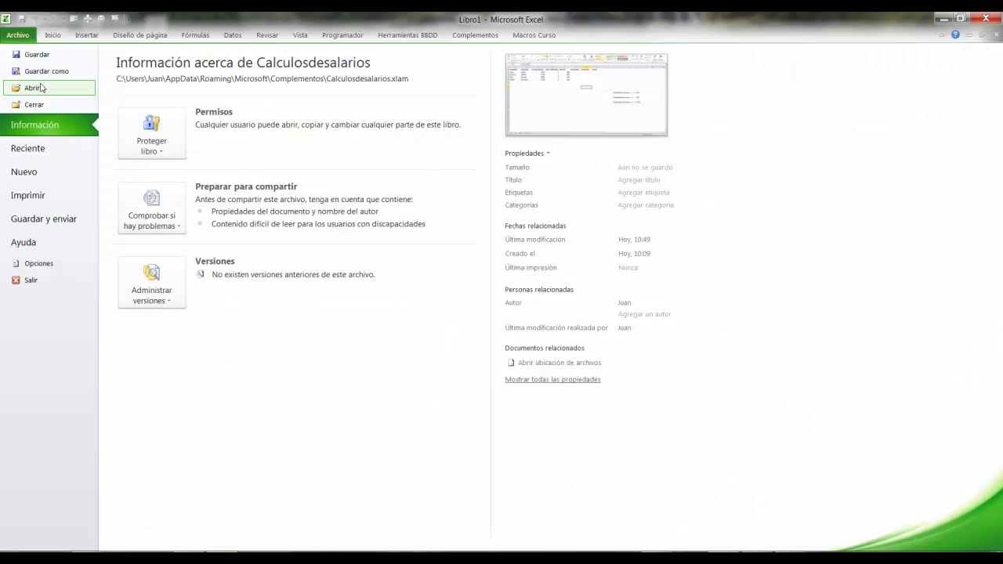
{"action": "left_click", "coordinate": [44, 70]}
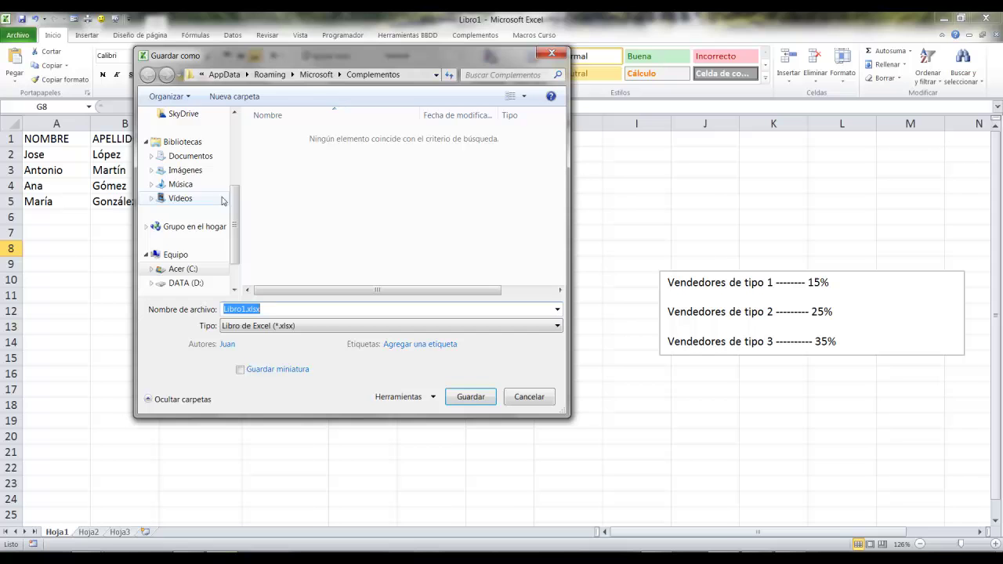
{"action": "scroll", "coordinate": [172, 161], "scroll_direction": "up", "scroll_amount": 1}
{"action": "scroll", "coordinate": [179, 161], "scroll_direction": "up", "scroll_amount": 1}
{"action": "scroll", "coordinate": [184, 161], "scroll_direction": "up", "scroll_amount": 1}
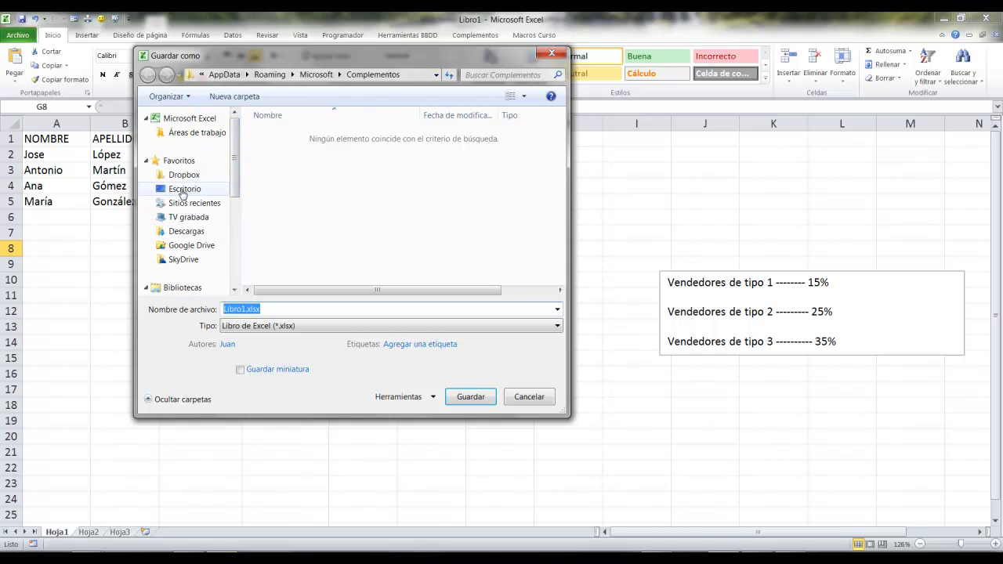
{"action": "left_click", "coordinate": [184, 188]}
{"action": "type", "text": "eje"}
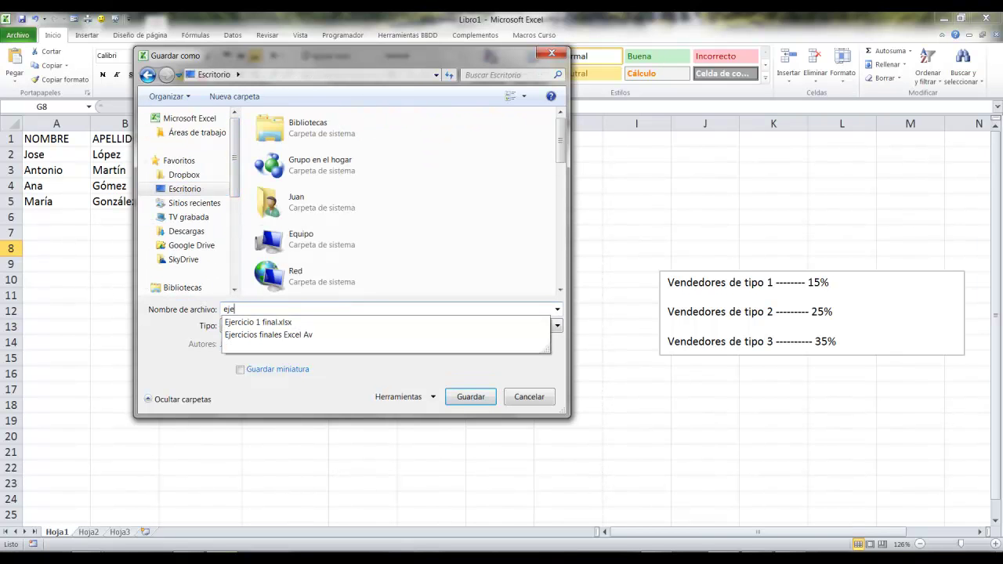
{"action": "type", "text": "mplo"}
{"action": "key", "text": "Return"}
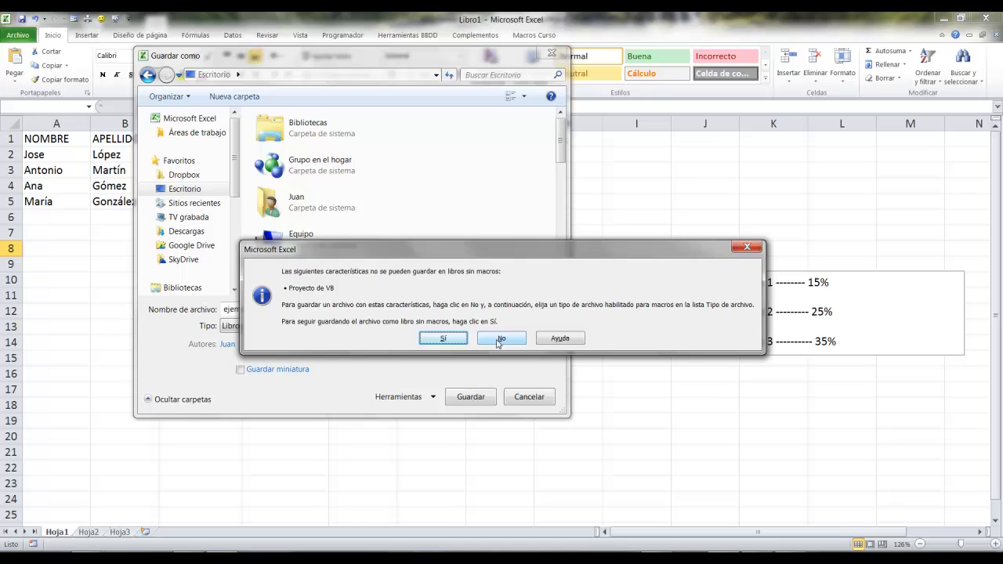
Save it as Libro de Excel habilitado para macros (*.xlsm), then close Excel
{"action": "left_click", "coordinate": [496, 341]}
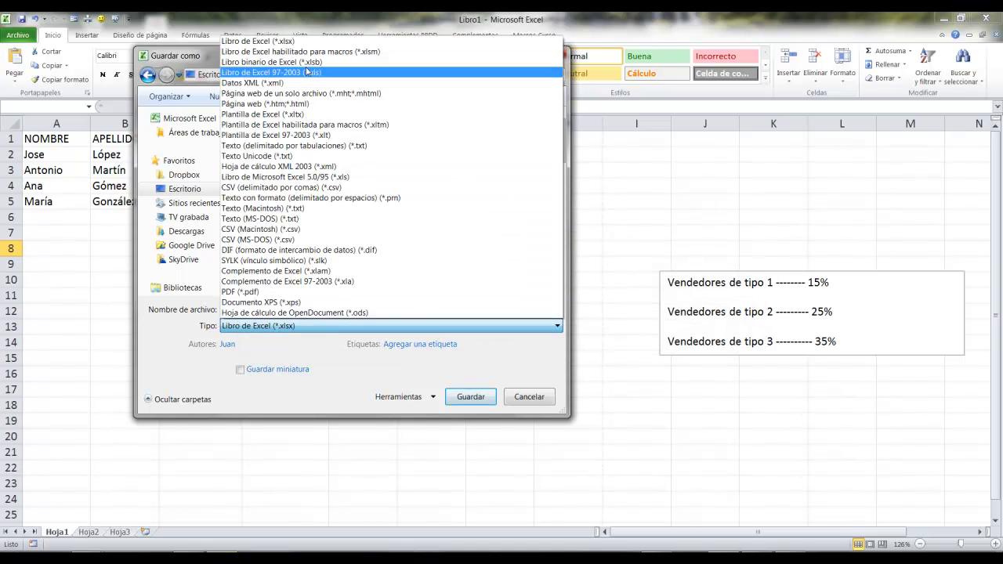
{"action": "left_click", "coordinate": [317, 52]}
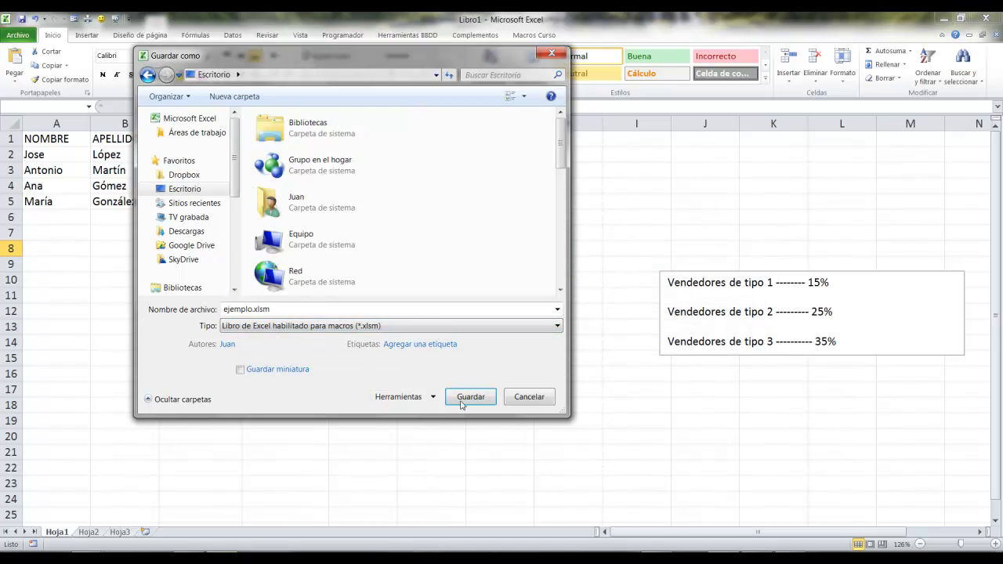
{"action": "left_click", "coordinate": [466, 400]}
{"action": "left_click", "coordinate": [986, 18]}
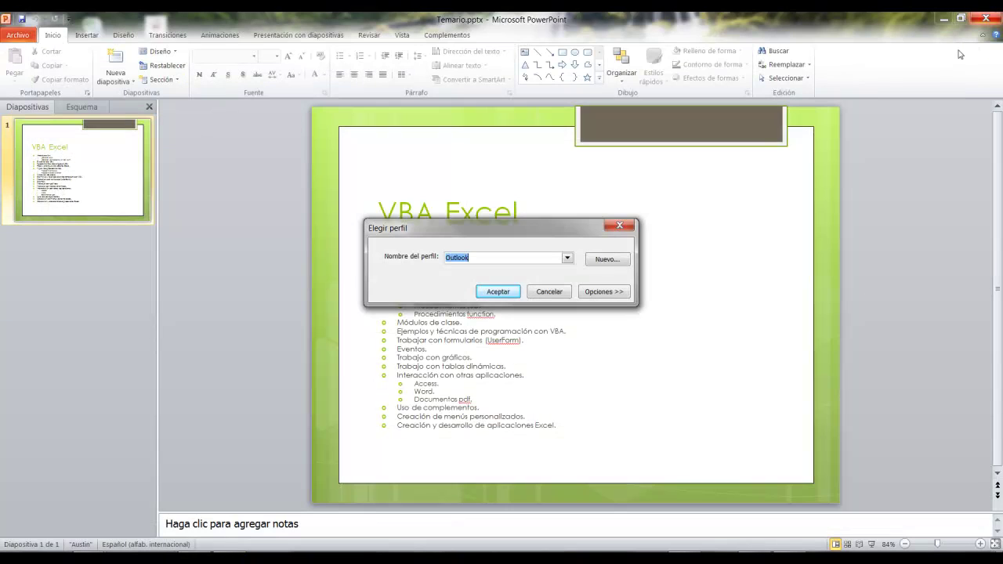
Dismiss the profile prompt, minimize PowerPoint, and open ejemplo.xlsm from the desktop
{"action": "left_click", "coordinate": [511, 292]}
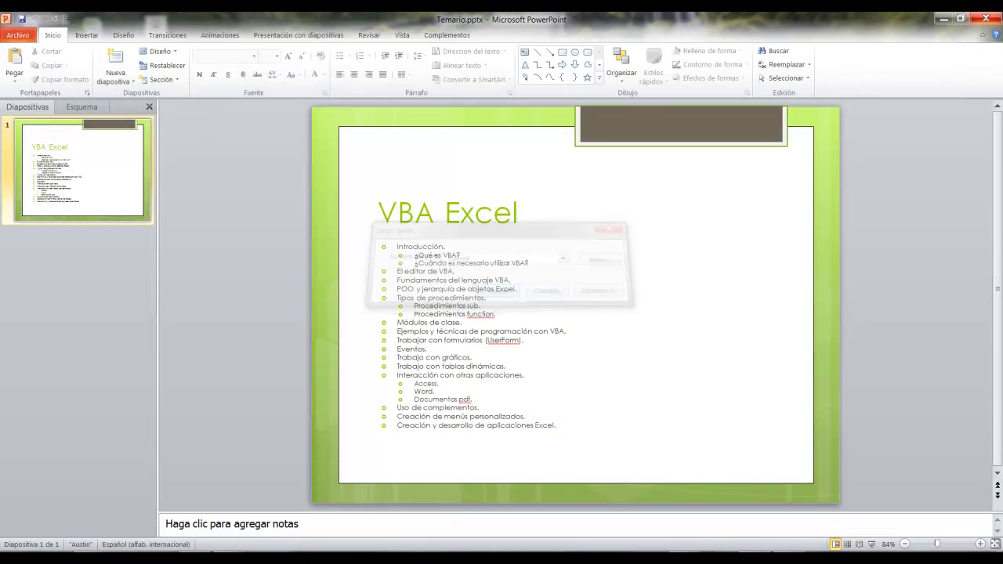
{"action": "left_click", "coordinate": [942, 17]}
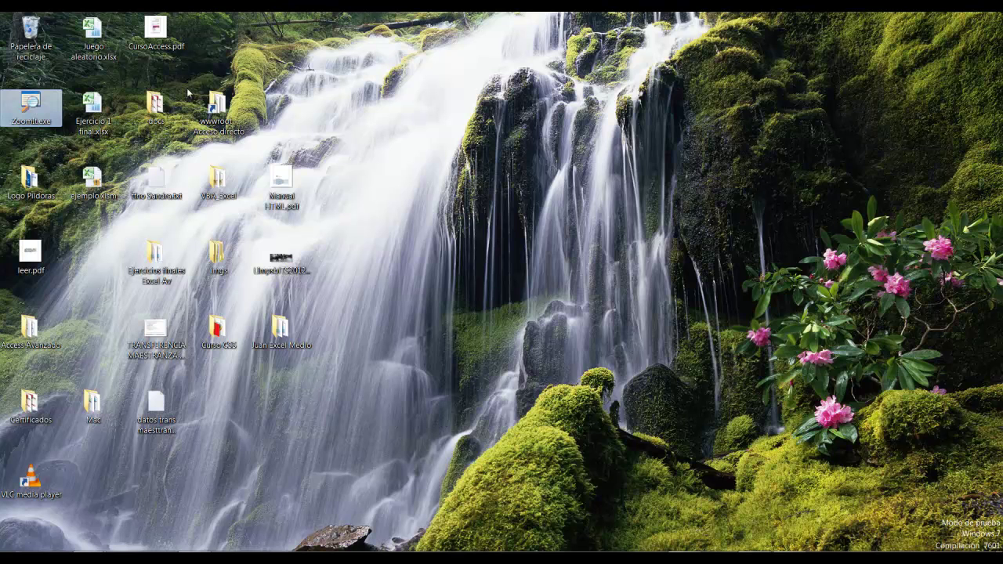
{"action": "left_click_drag", "start_coordinate": [92, 181], "coordinate": [468, 256]}
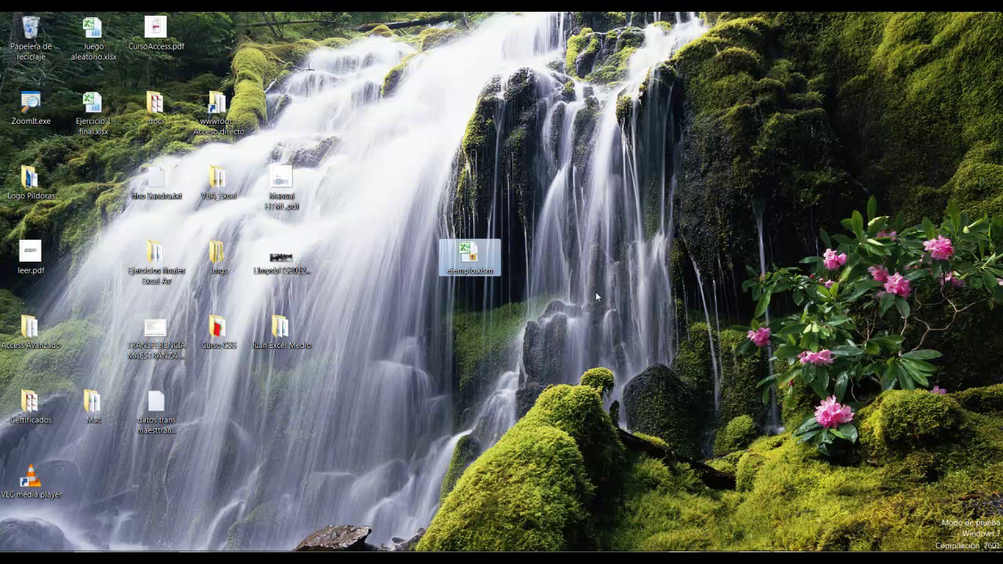
{"action": "double_click", "coordinate": [475, 266]}
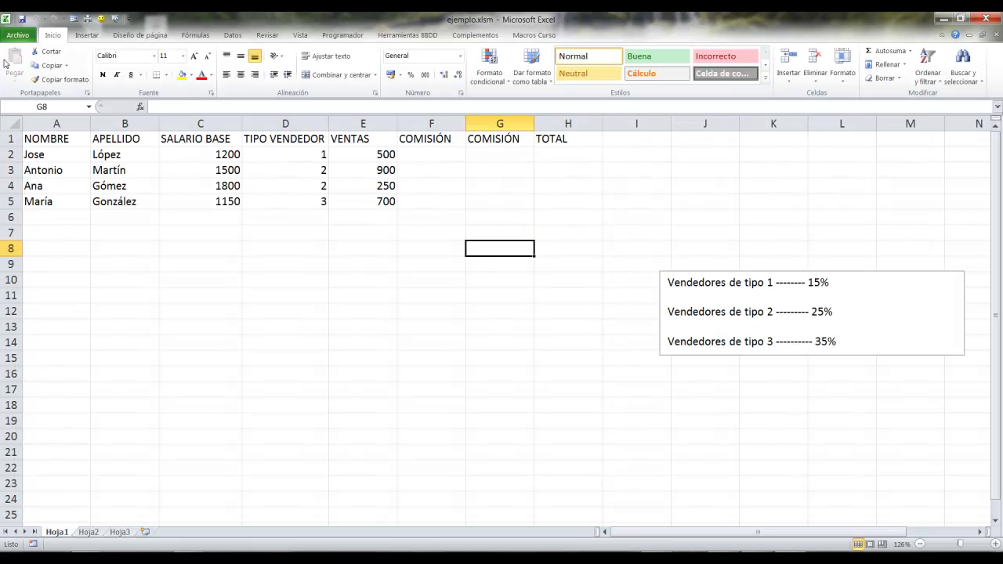
{"action": "left_click", "coordinate": [18, 36]}
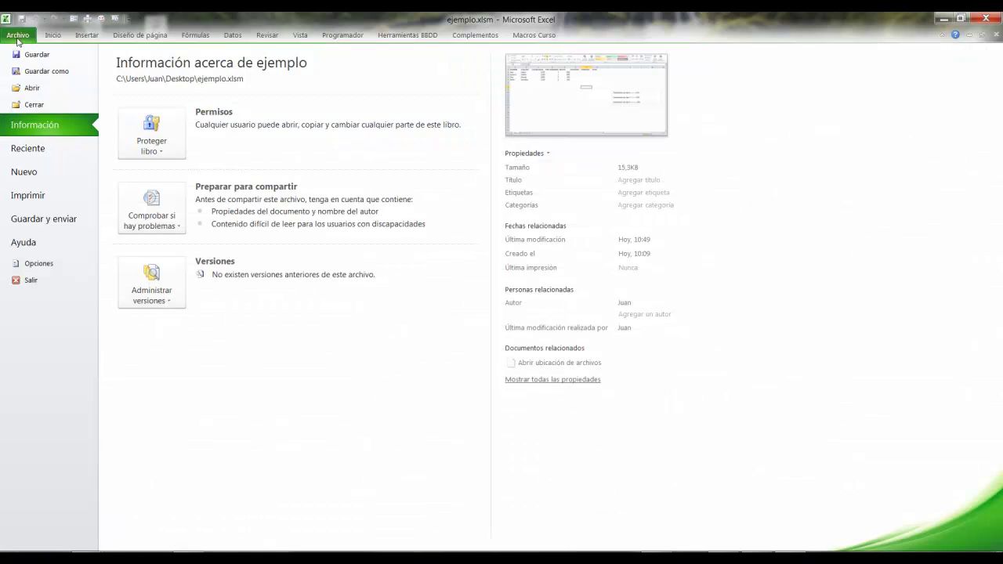
{"action": "left_click", "coordinate": [38, 265]}
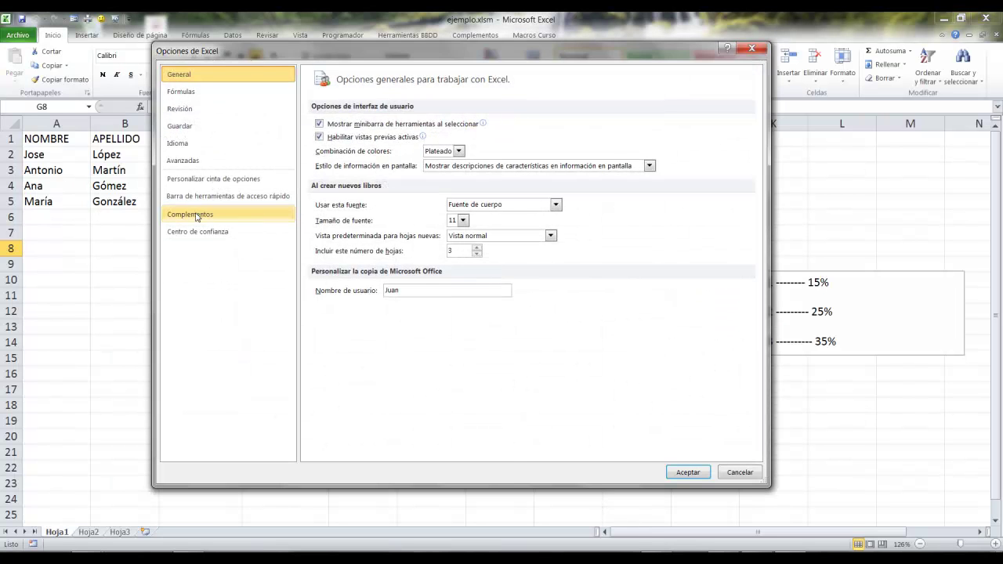
{"action": "left_click", "coordinate": [197, 217]}
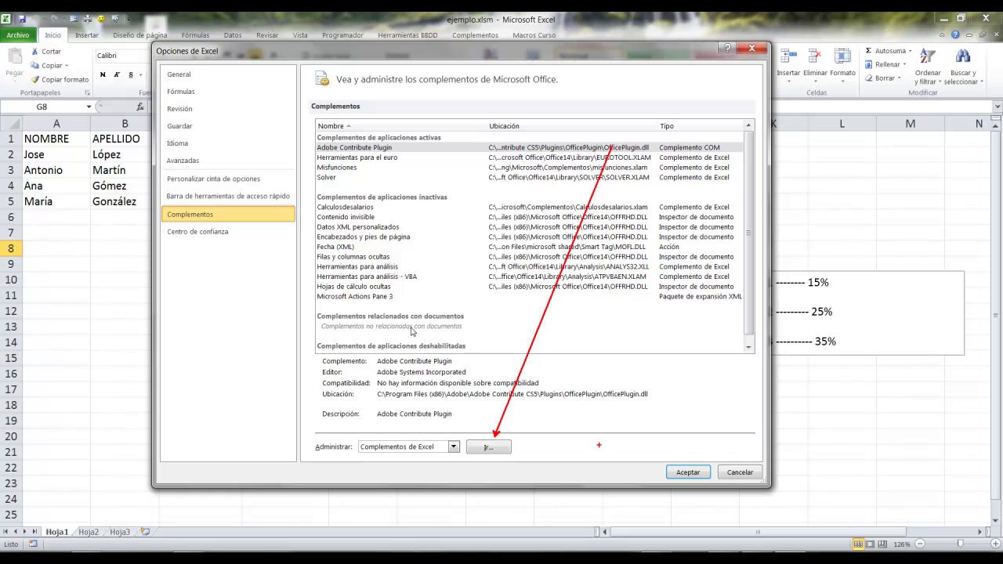
{"action": "left_click", "coordinate": [473, 449]}
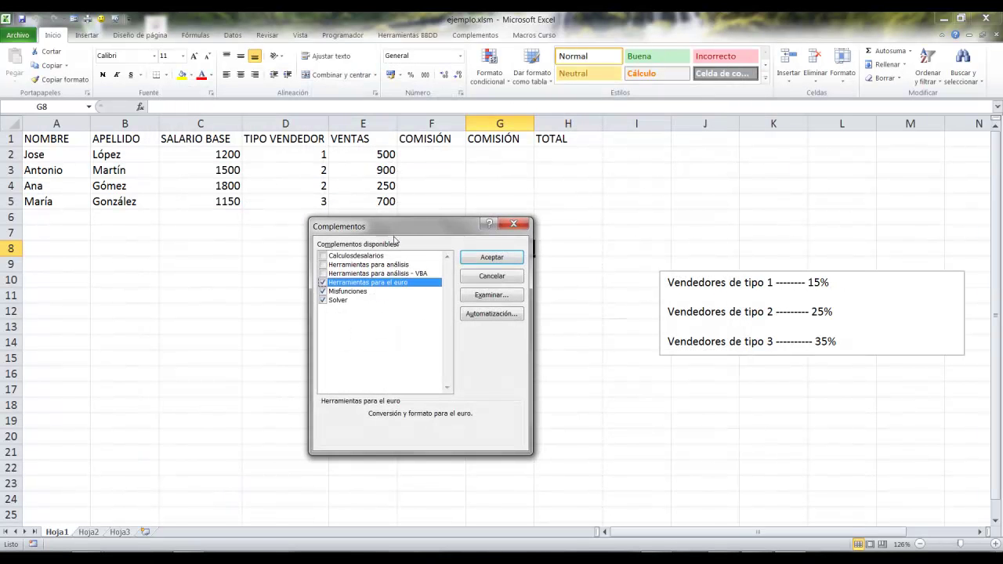
{"action": "left_click_drag", "start_coordinate": [396, 235], "coordinate": [363, 231]}
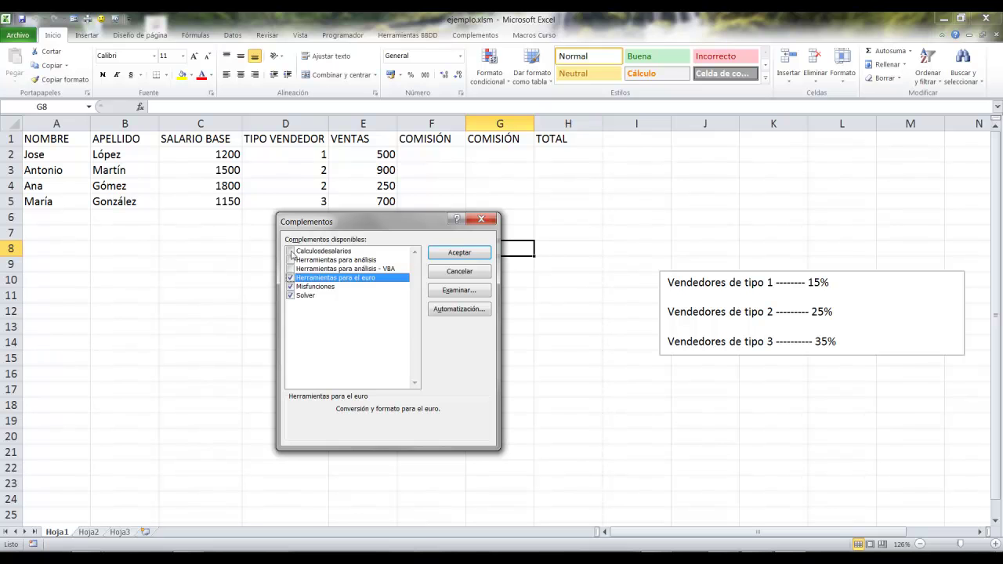
{"action": "left_click", "coordinate": [290, 251]}
{"action": "left_click", "coordinate": [448, 255]}
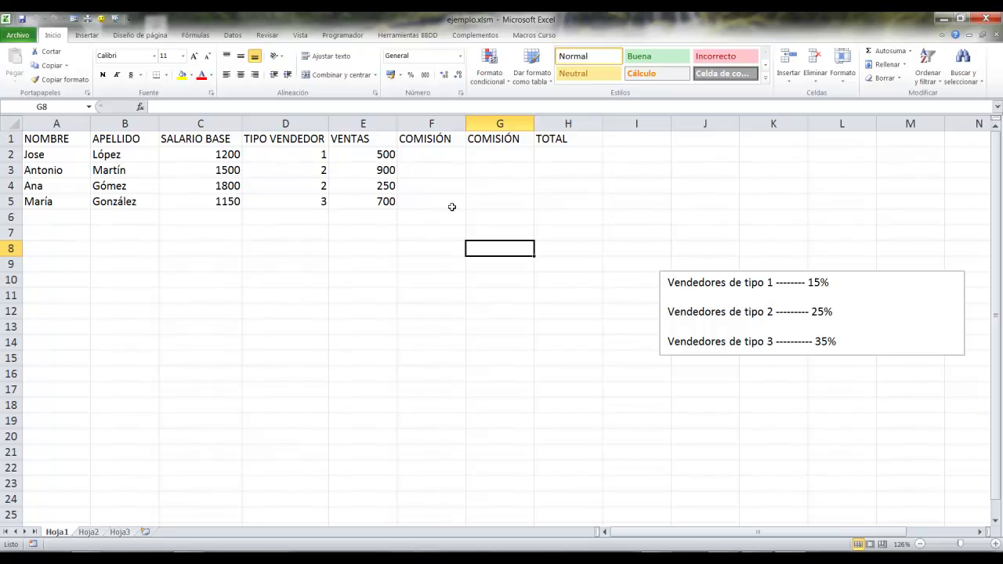
Delete column G, the duplicate COMISIÓN column, so TOTAL moves into column G
{"action": "left_click", "coordinate": [485, 125]}
{"action": "right_click", "coordinate": [489, 128]}
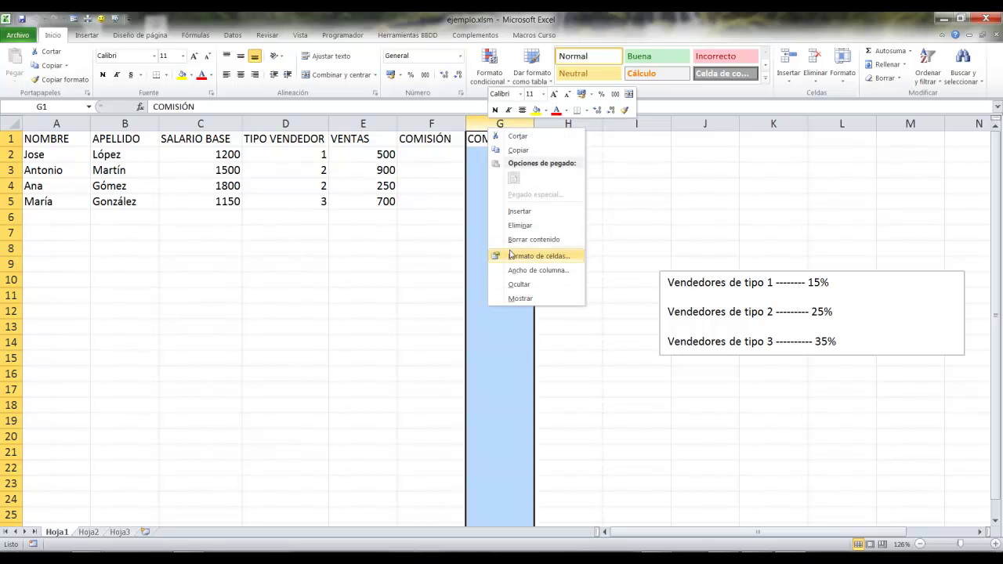
{"action": "left_click", "coordinate": [519, 225]}
{"action": "left_click", "coordinate": [435, 155]}
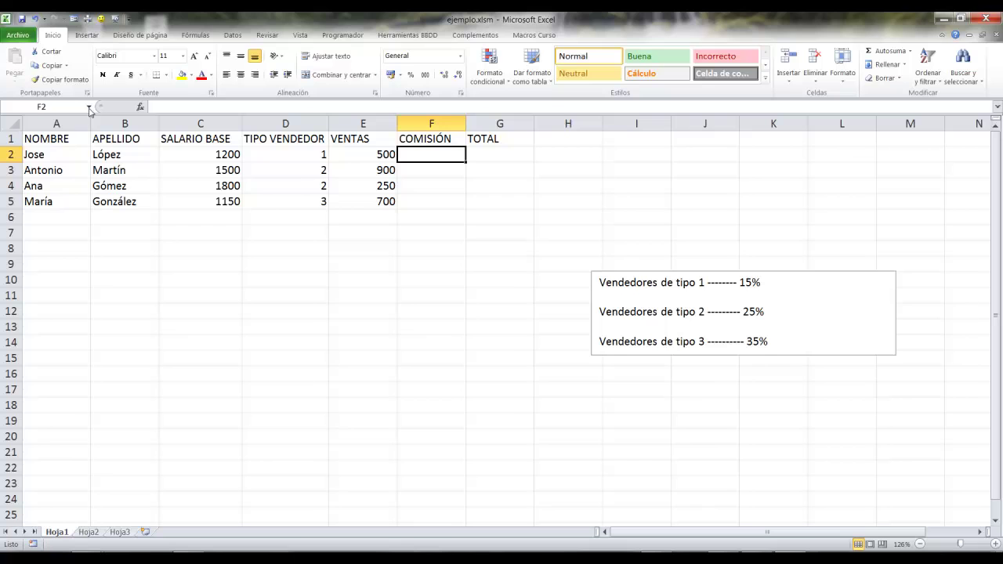
For F2, list the Definida por el usuario functions, where calculo_salario appears twice without a description
{"action": "left_click", "coordinate": [139, 107]}
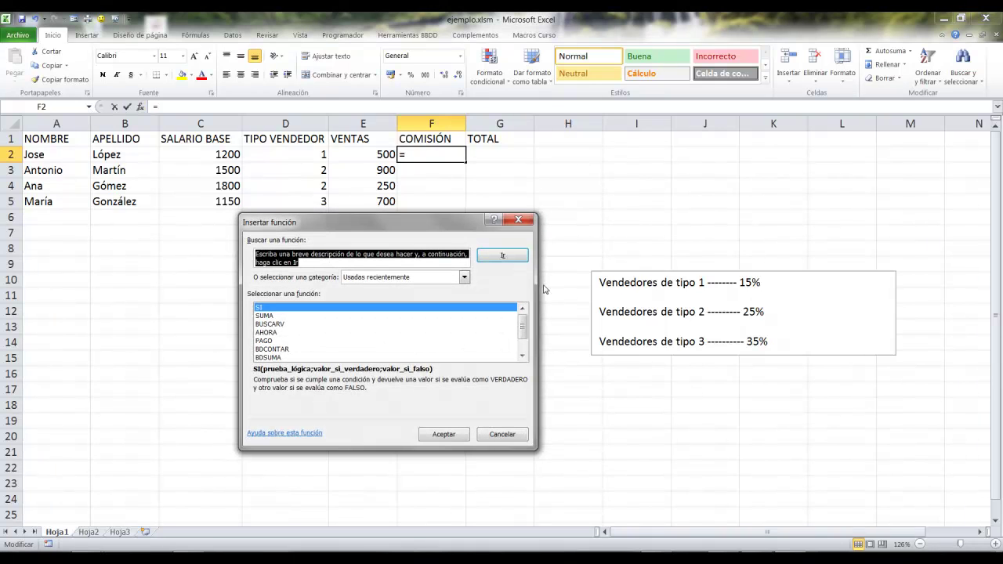
{"action": "left_click", "coordinate": [446, 279]}
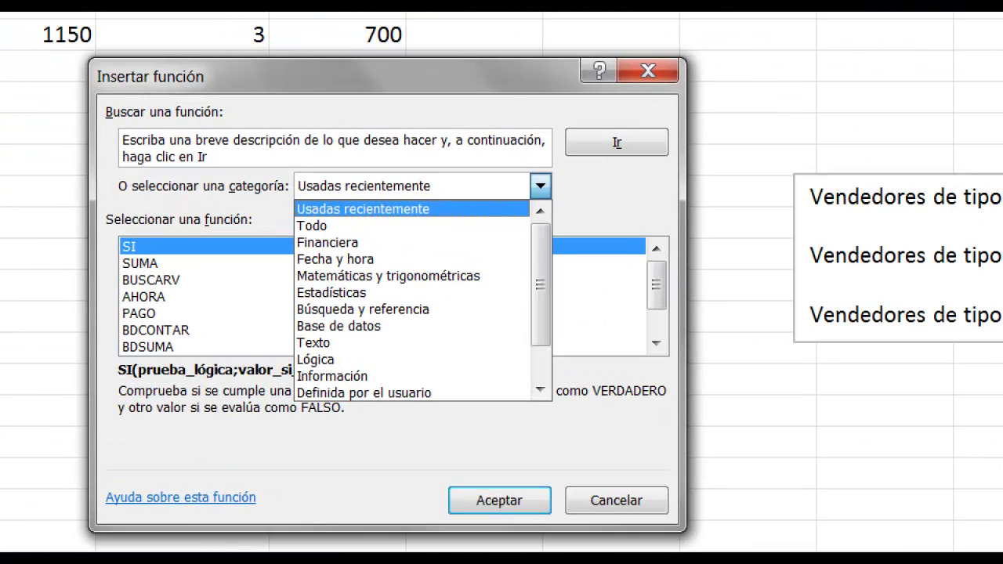
{"action": "left_click_drag", "start_coordinate": [281, 382], "coordinate": [499, 405]}
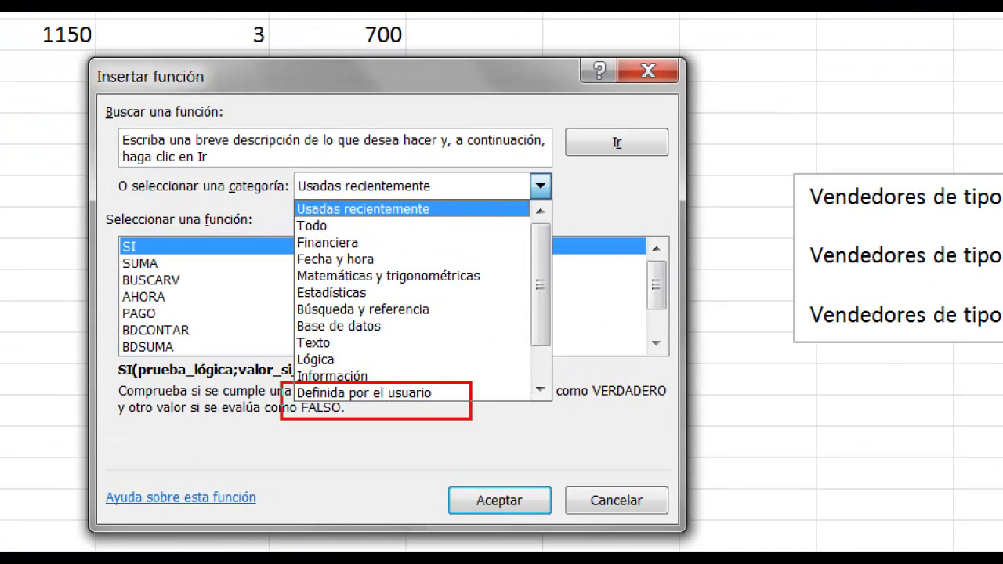
{"action": "left_click_drag", "start_coordinate": [407, 425], "coordinate": [477, 552]}
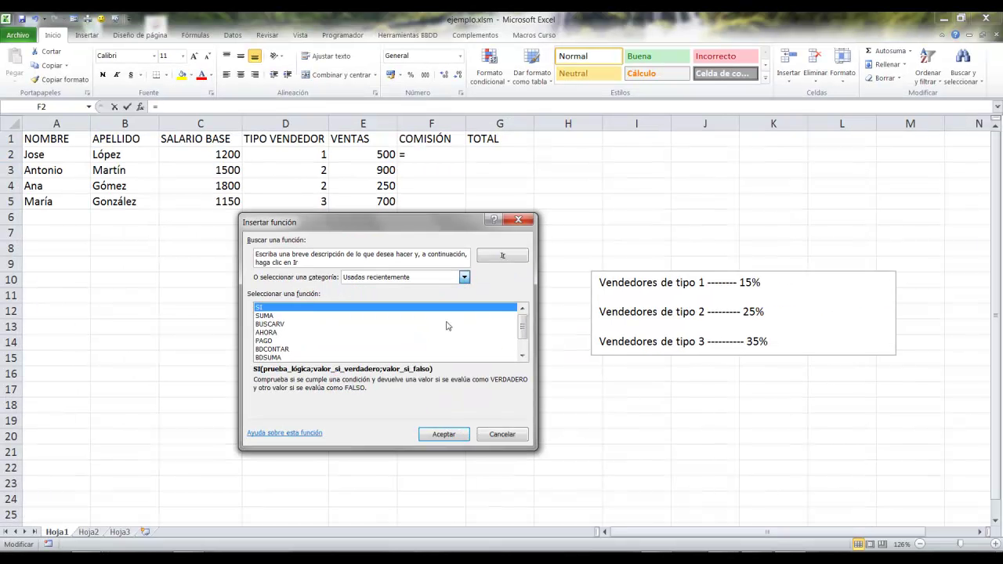
{"action": "left_click", "coordinate": [374, 380]}
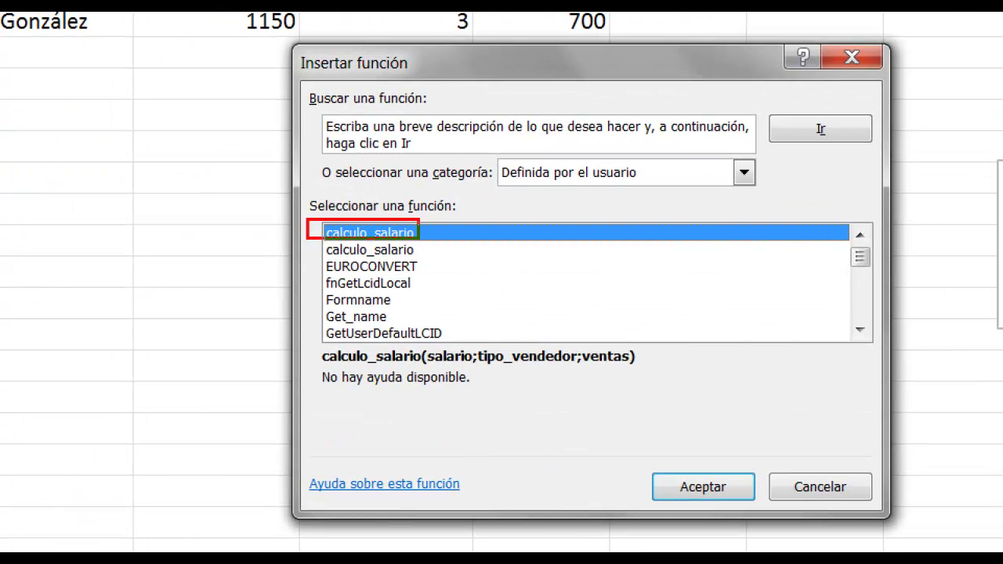
{"action": "mouse_move", "coordinate": [306, 220]}
{"action": "left_mouse_down"}
{"action": "mouse_move", "coordinate": [453, 241]}
{"action": "mouse_move", "coordinate": [443, 266]}
{"action": "mouse_move", "coordinate": [725, 334]}
{"action": "left_mouse_up"}
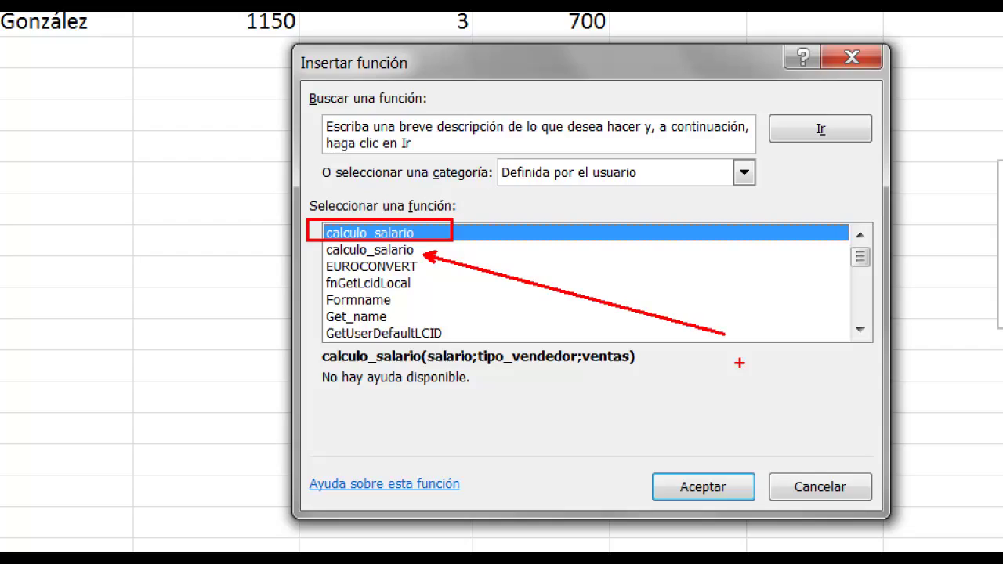
{"action": "key", "text": "Escape"}
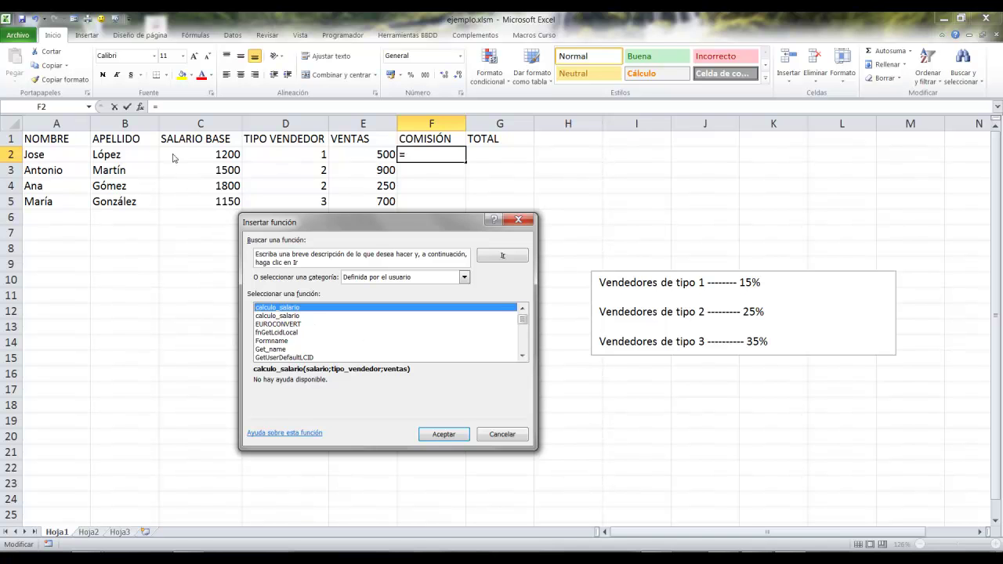
{"action": "left_click", "coordinate": [442, 435]}
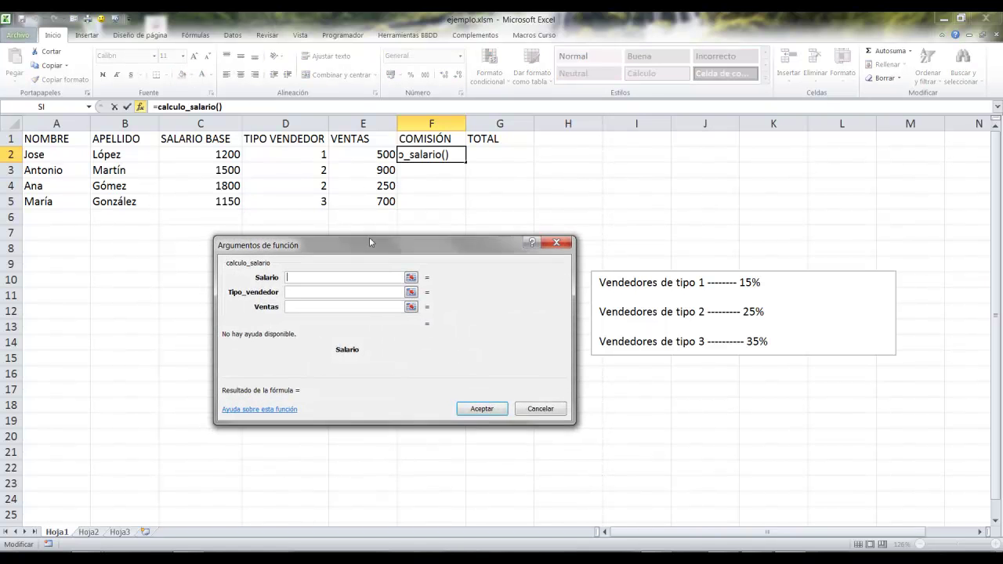
Enter =calculo_salario(C2;D2;E2) in F2, giving 255, then close ejemplo.xlsm
{"action": "left_click_drag", "start_coordinate": [349, 245], "coordinate": [380, 226]}
{"action": "left_click", "coordinate": [224, 154]}
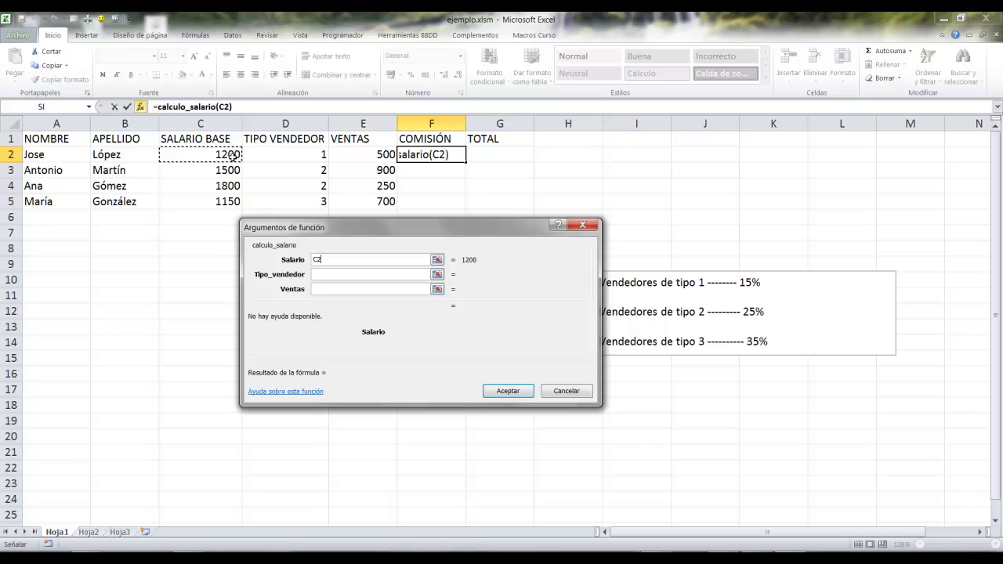
{"action": "left_click", "coordinate": [349, 274]}
{"action": "left_click", "coordinate": [295, 154]}
{"action": "key", "text": "Tab"}
{"action": "left_click", "coordinate": [353, 151]}
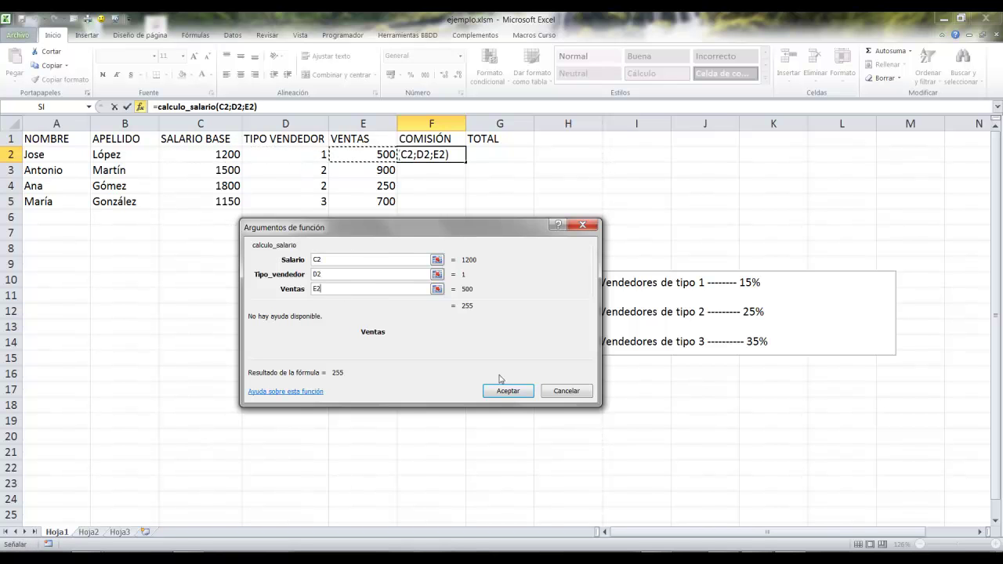
{"action": "left_click", "coordinate": [500, 389]}
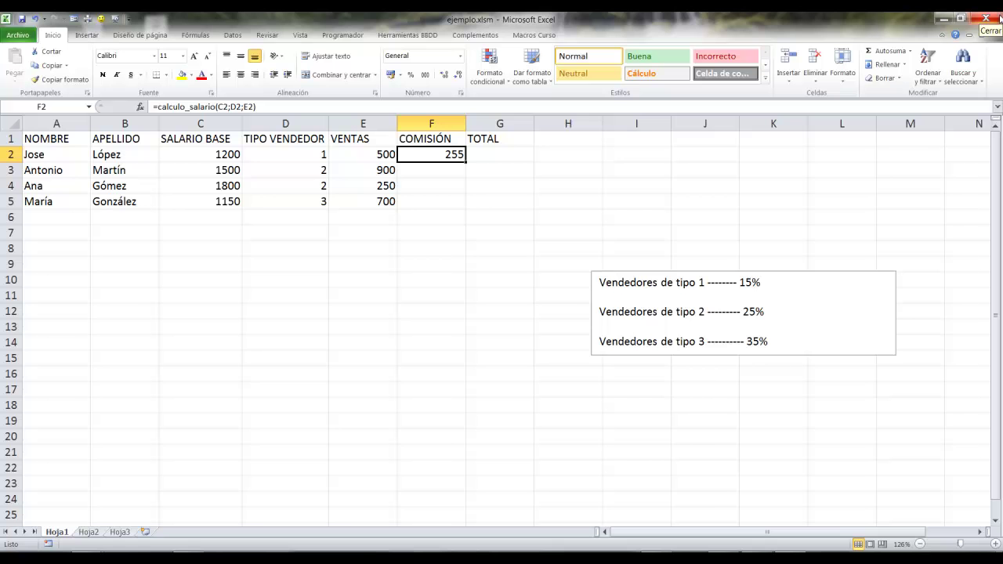
{"action": "left_click", "coordinate": [985, 17]}
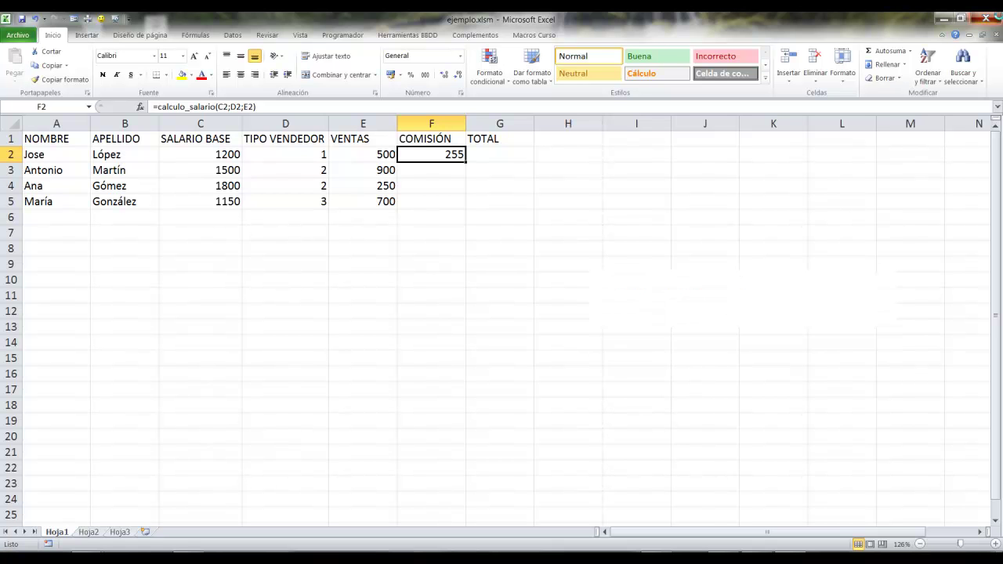
Discard changes to ejemplo.xlsm and start a new Excel 2010 workbook zoomed to 124%
{"action": "left_click", "coordinate": [510, 310]}
{"action": "key", "text": "super"}
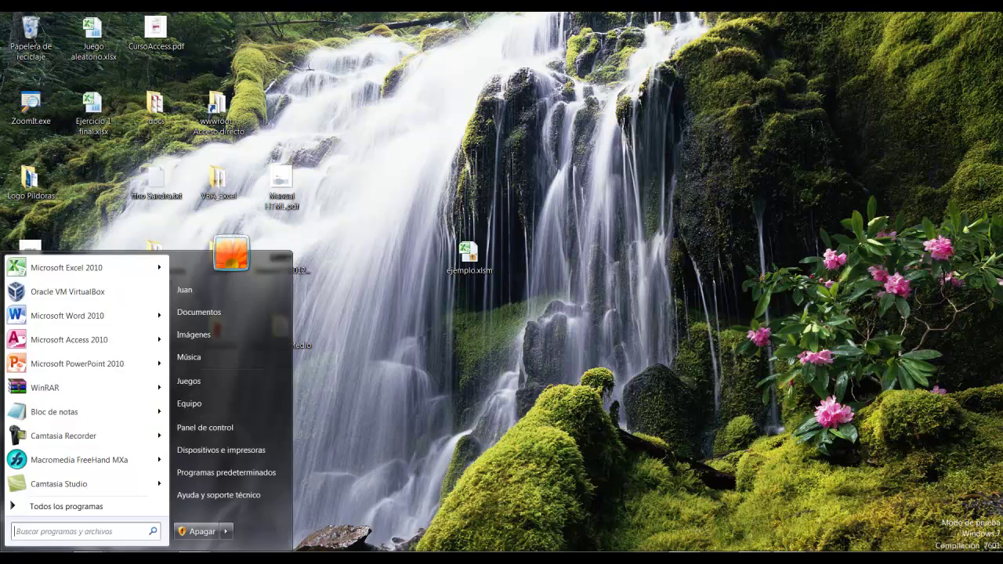
{"action": "left_click", "coordinate": [63, 269]}
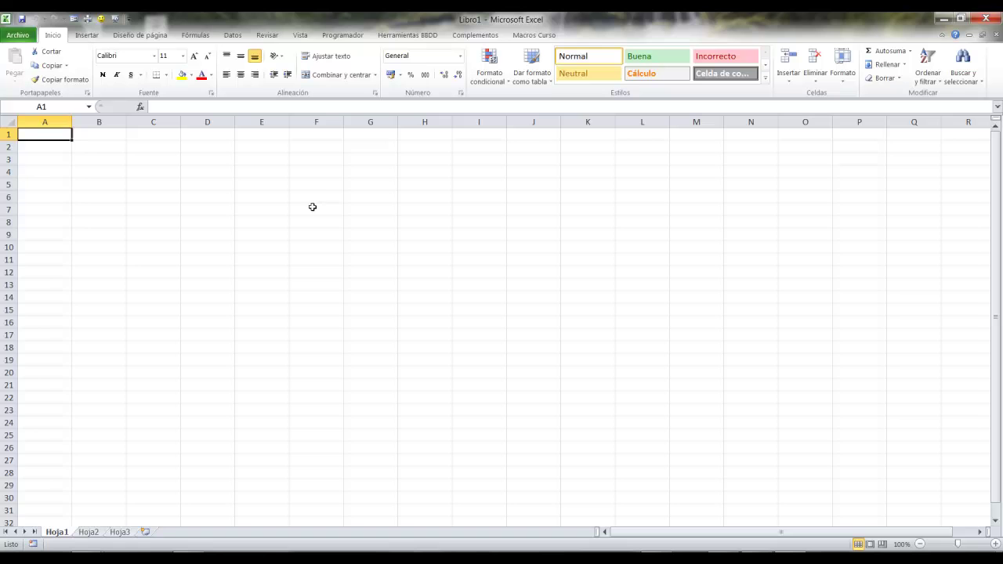
{"action": "left_click_drag", "start_coordinate": [957, 546], "coordinate": [961, 546]}
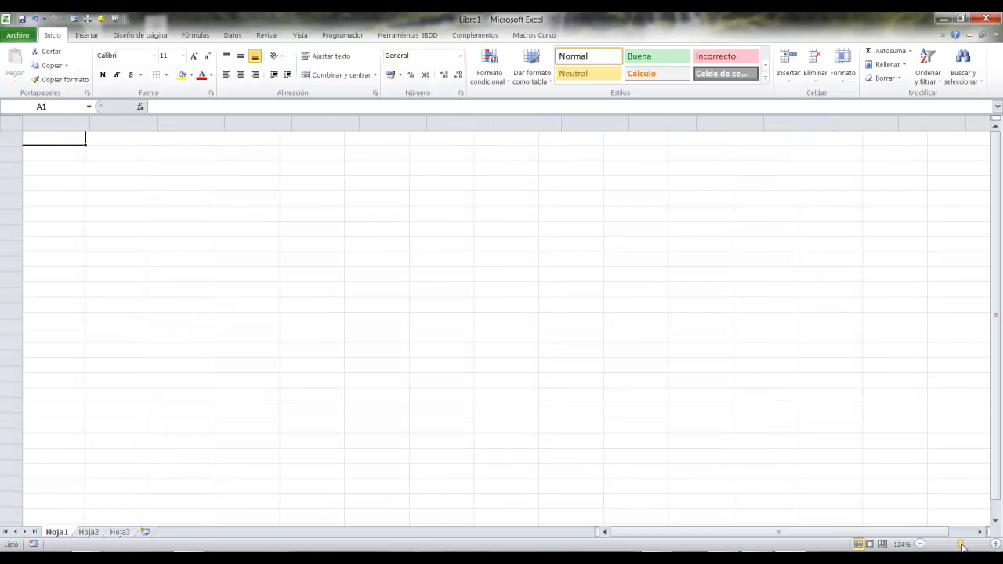
Type the headers NOMBRE, TIPO, SALARIO and VENTAS in capitals across A1:D1
{"action": "key", "text": "Caps_Lock"}
{"action": "type", "text": "NOMBRE"}
{"action": "key", "text": "Tab"}
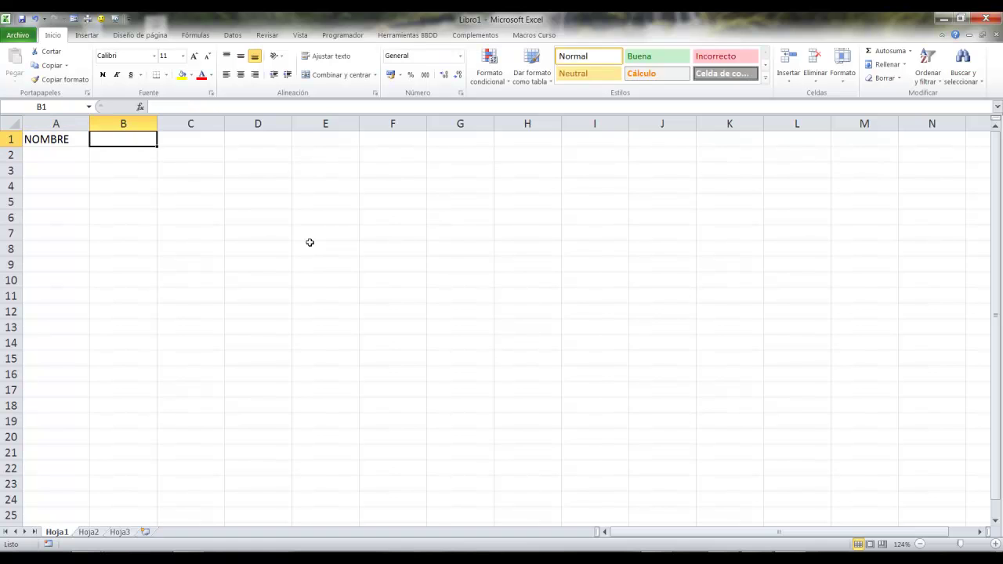
{"action": "type", "text": "TIPO"}
{"action": "key", "text": "Tab"}
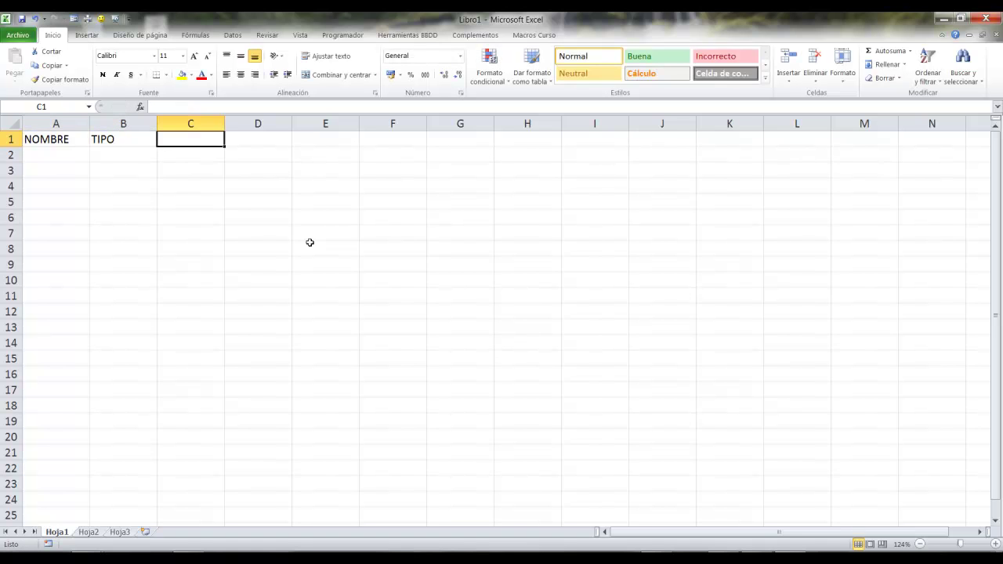
{"action": "type", "text": "SALARIO"}
{"action": "key", "text": "Tab"}
{"action": "type", "text": "VENTAS"}
{"action": "key", "text": "Tab"}
Add the COMISIÓN and TOTAL headers in E1 and F1
{"action": "type", "text": "COMISION"}
{"action": "key", "text": "BackSpace"}
{"action": "key", "text": "BackSpace"}
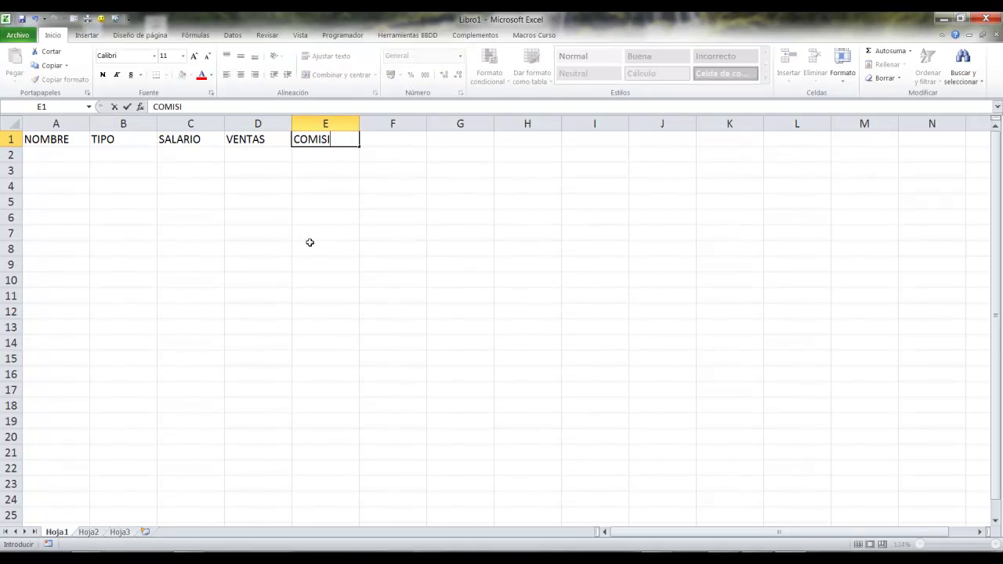
{"action": "type", "text": "ÓN"}
{"action": "key", "text": "Return"}
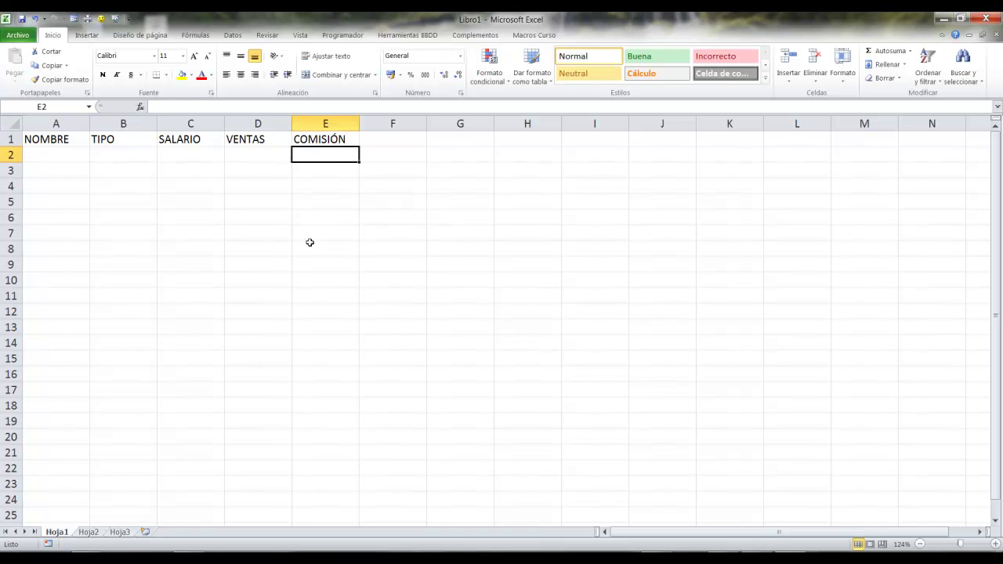
{"action": "left_click", "coordinate": [384, 144]}
{"action": "type", "text": "TOTAL"}
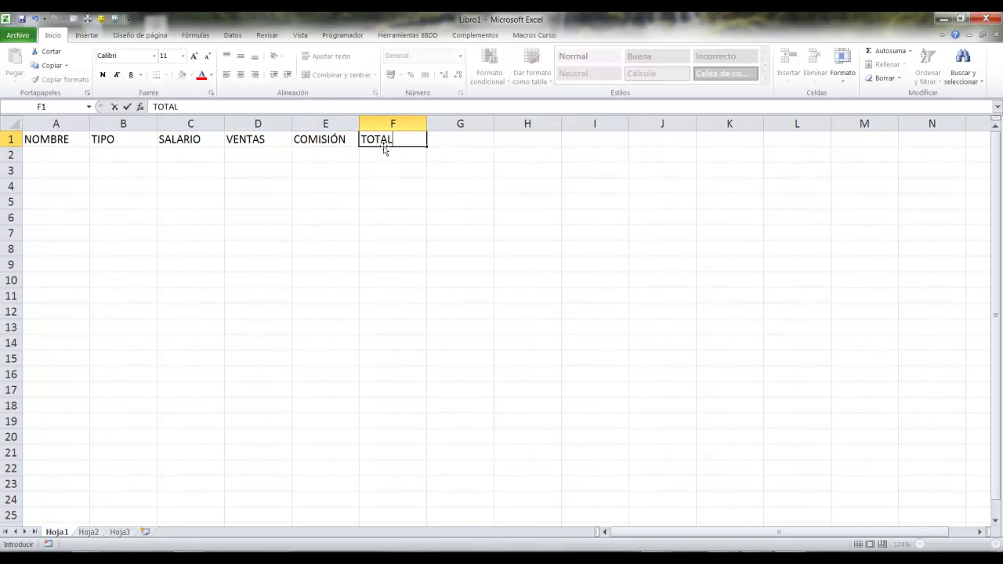
{"action": "key", "text": "Return"}
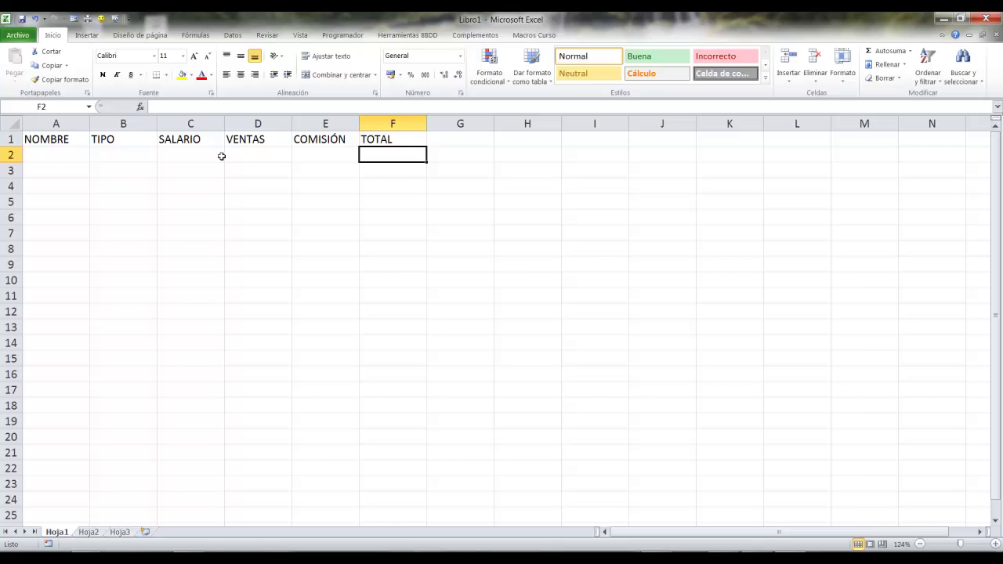
Enter the two salespeople's names in A2:A3 with seller types 1 and 3
{"action": "left_click", "coordinate": [67, 160]}
{"action": "key", "text": "Caps_Lock"}
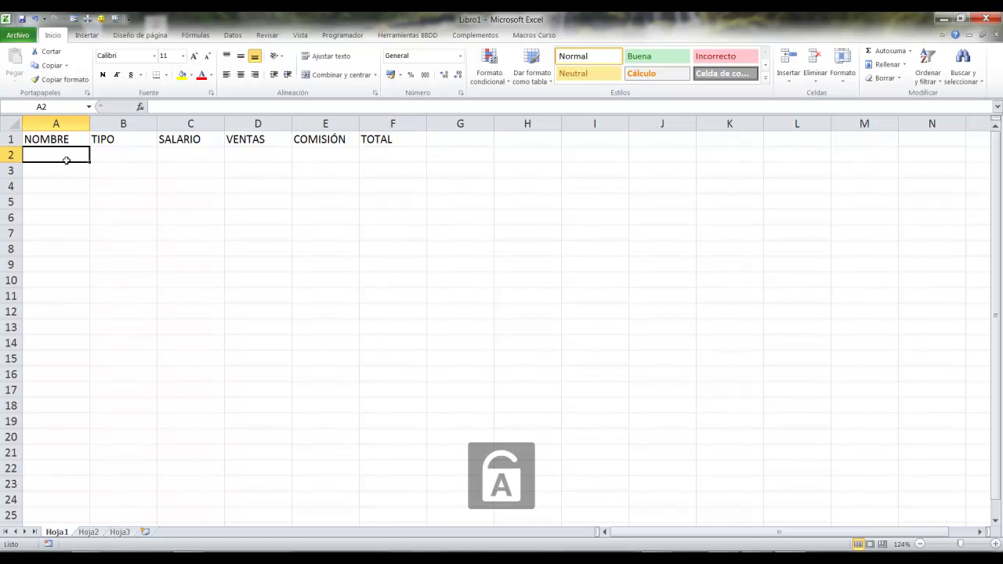
{"action": "type", "text": "Ana"}
{"action": "key", "text": "Return"}
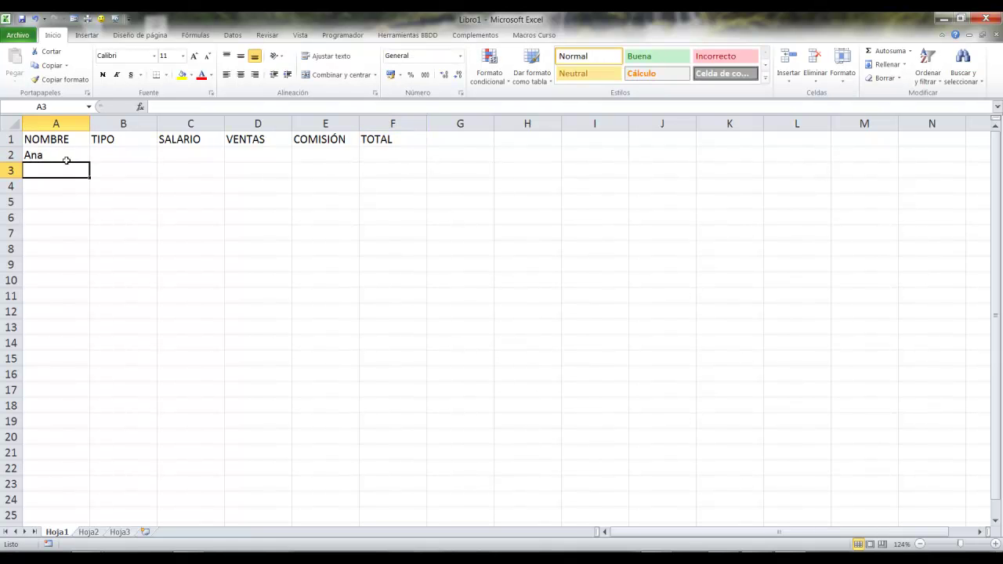
{"action": "type", "text": "Antonio"}
{"action": "key", "text": "Up"}
{"action": "key", "text": "Right"}
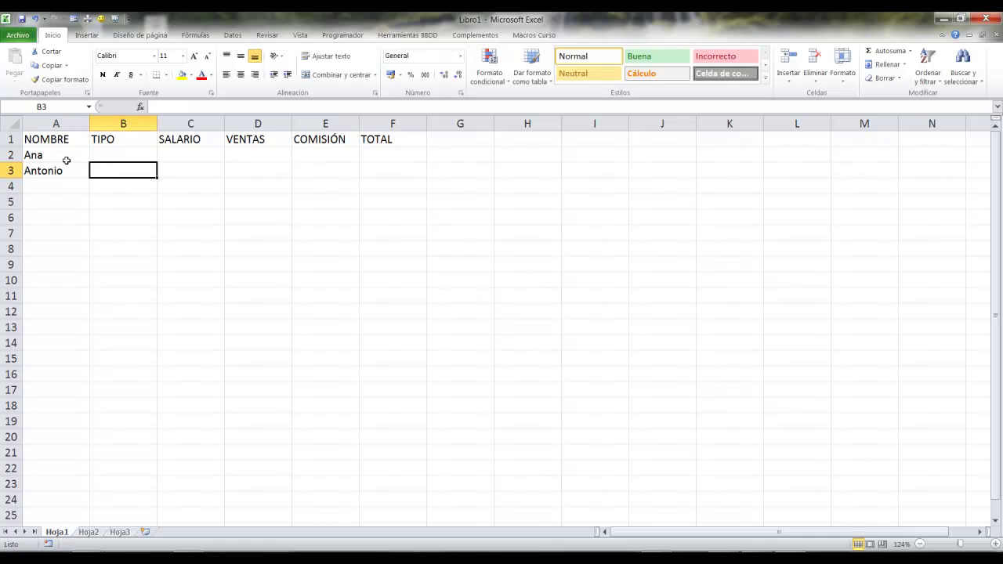
{"action": "type", "text": "1"}
{"action": "key", "text": "Return"}
{"action": "type", "text": "3"}
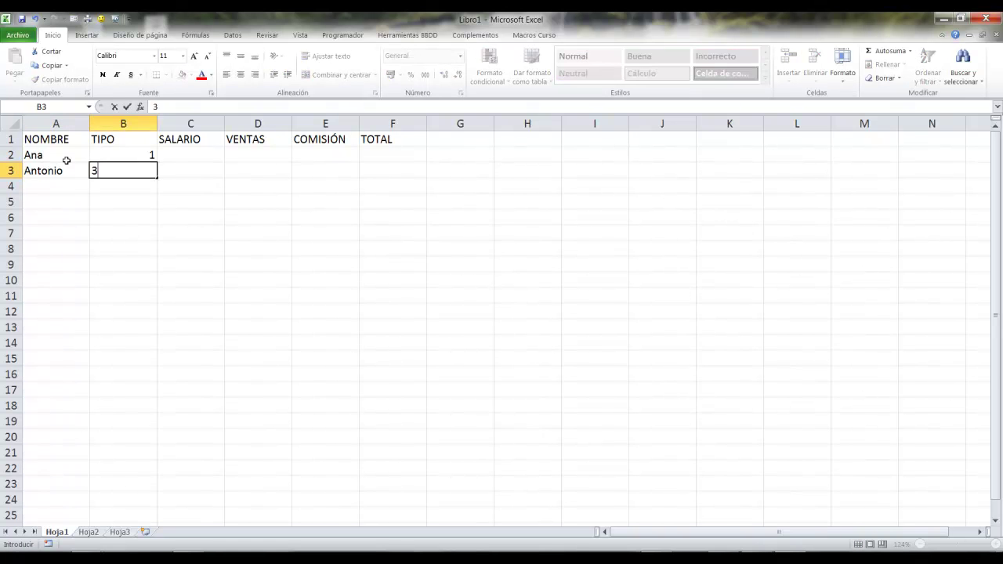
{"action": "key", "text": "Up"}
Enter salaries 1800 and 1500 and sales 500 and 150 for the two salespeople
{"action": "key", "text": "Right"}
{"action": "type", "text": "1800"}
{"action": "key", "text": "Return"}
{"action": "type", "text": "1500"}
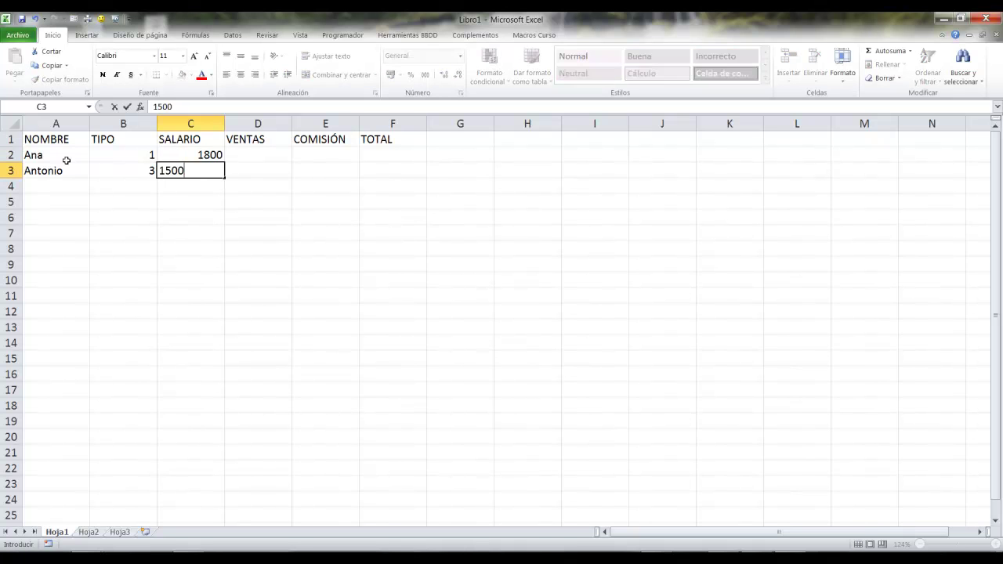
{"action": "key", "text": "Tab"}
{"action": "key", "text": "Up"}
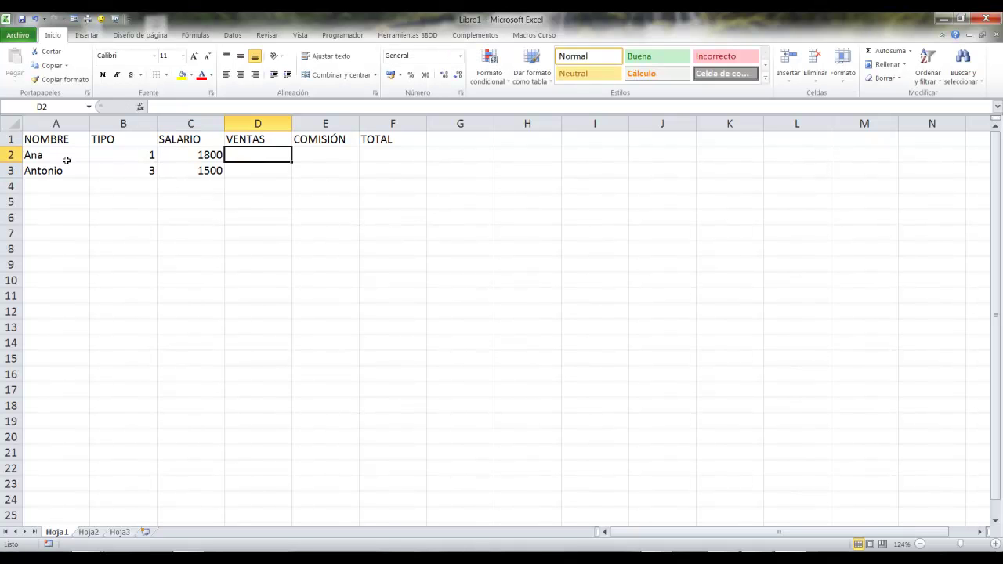
{"action": "type", "text": "500"}
{"action": "key", "text": "Return"}
{"action": "type", "text": "150"}
{"action": "key", "text": "Tab"}
{"action": "key", "text": "Up"}
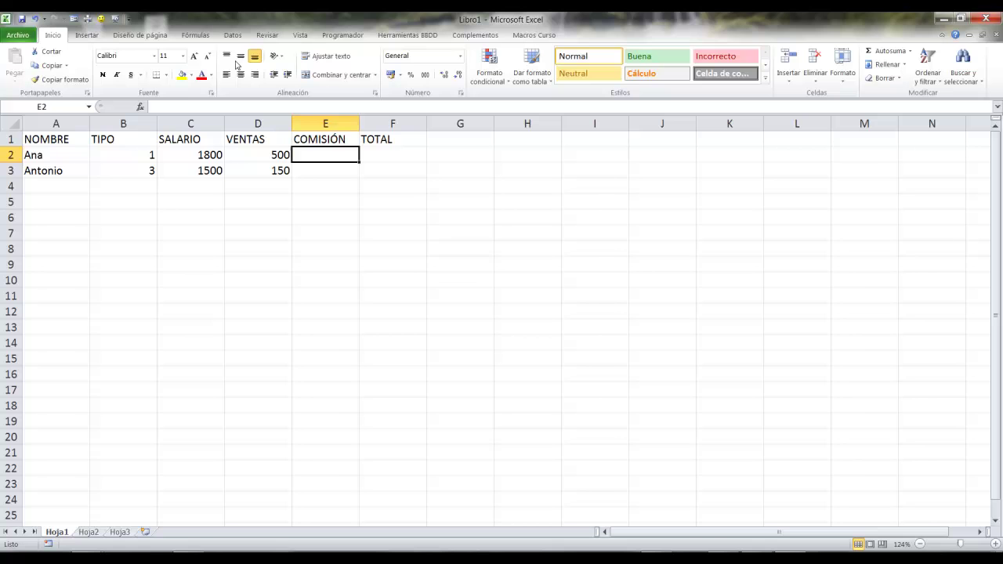
Insert the user-defined calculo_salario(C2;B2;D2) into E2, previewing a commission of 345
{"action": "left_click", "coordinate": [141, 107]}
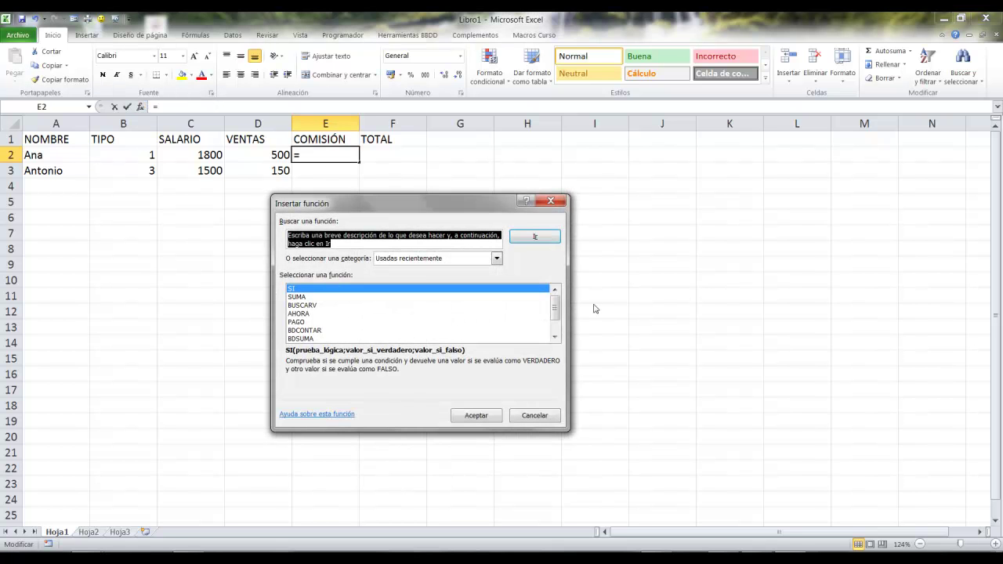
{"action": "left_click", "coordinate": [497, 259]}
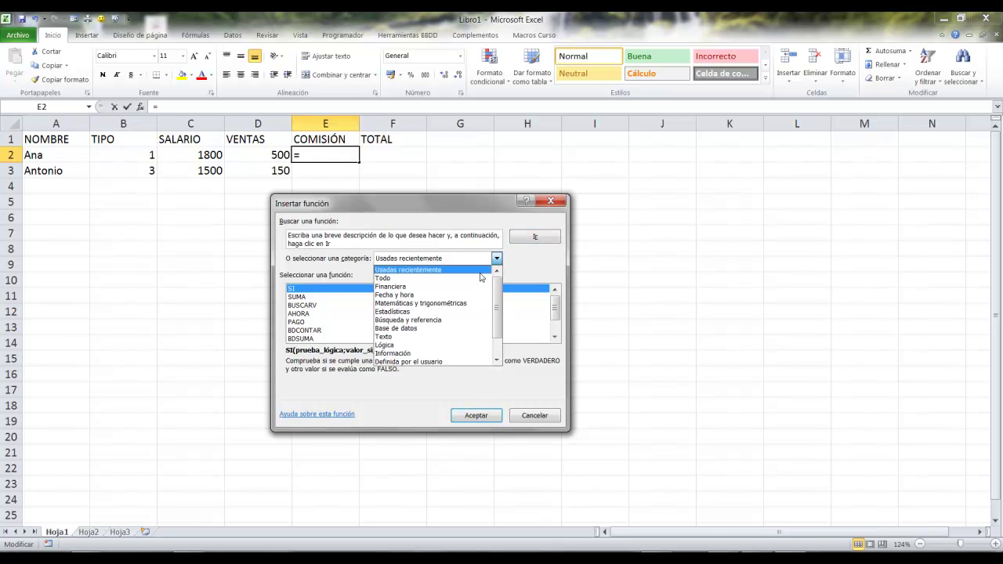
{"action": "left_click", "coordinate": [436, 363]}
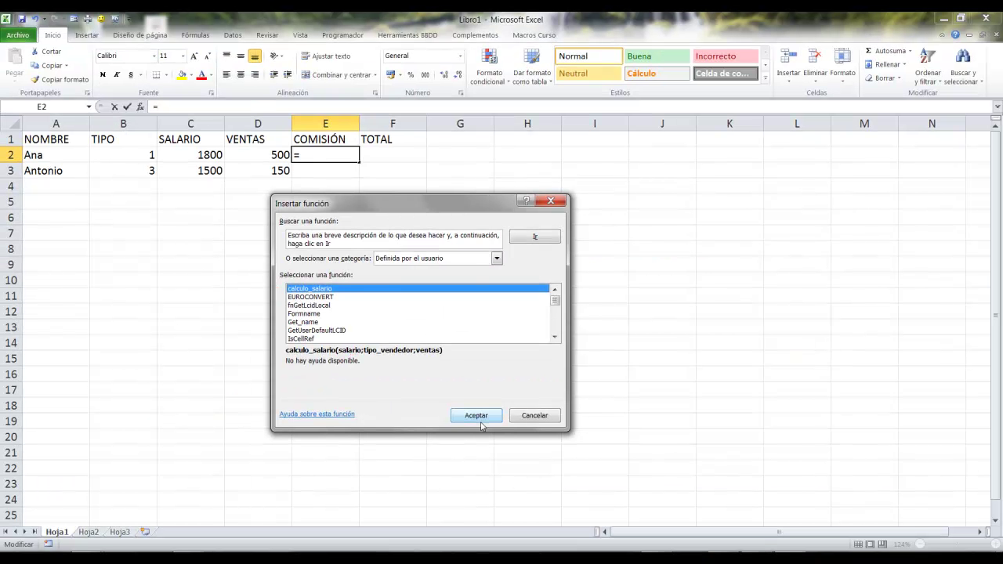
{"action": "left_click", "coordinate": [479, 412]}
{"action": "left_click", "coordinate": [177, 154]}
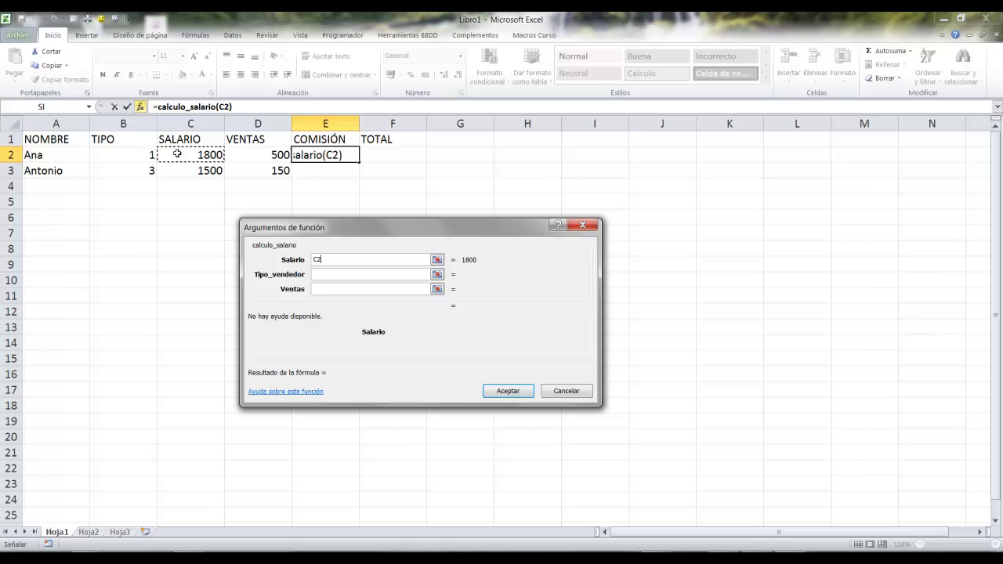
{"action": "left_click", "coordinate": [371, 275]}
{"action": "left_click", "coordinate": [115, 156]}
{"action": "left_click", "coordinate": [338, 288]}
{"action": "left_click", "coordinate": [268, 156]}
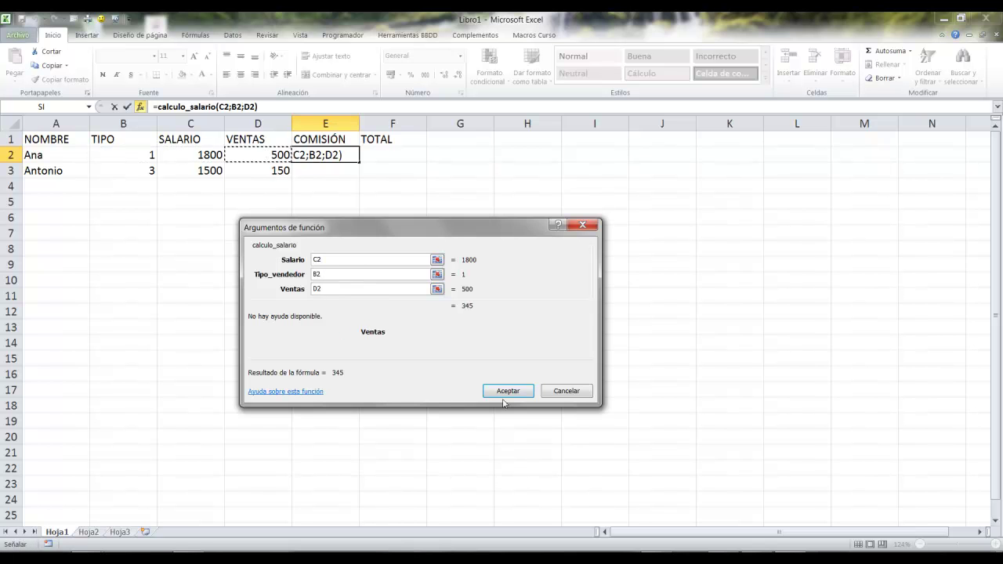
{"action": "left_click", "coordinate": [505, 392]}
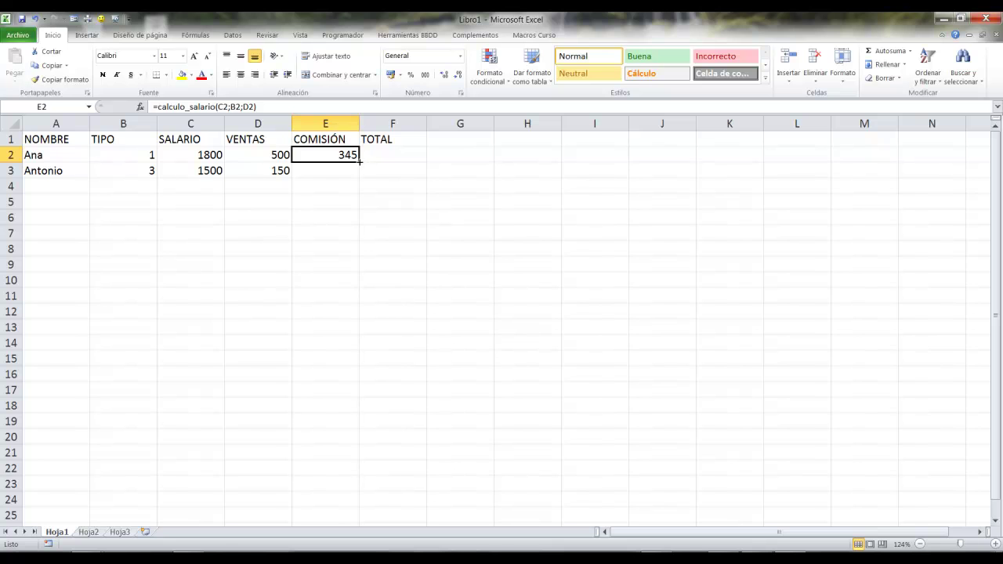
Fill E2's commission formula down to row 25 (345, 577,5), then start Insertar función in F12
{"action": "left_click_drag", "start_coordinate": [360, 161], "coordinate": [360, 517]}
{"action": "scroll", "coordinate": [392, 306], "scroll_direction": "up", "scroll_amount": 4}
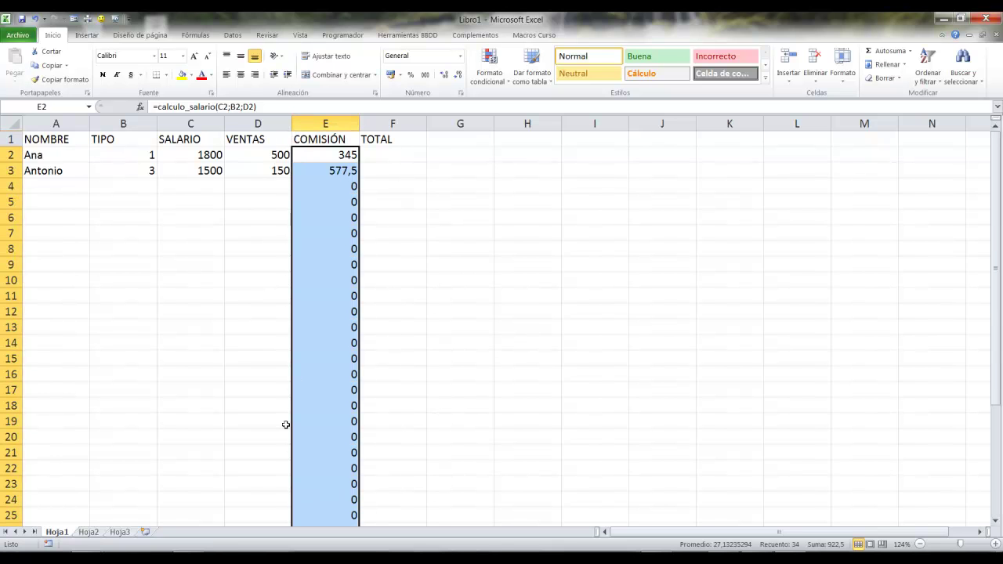
{"action": "left_click", "coordinate": [439, 361]}
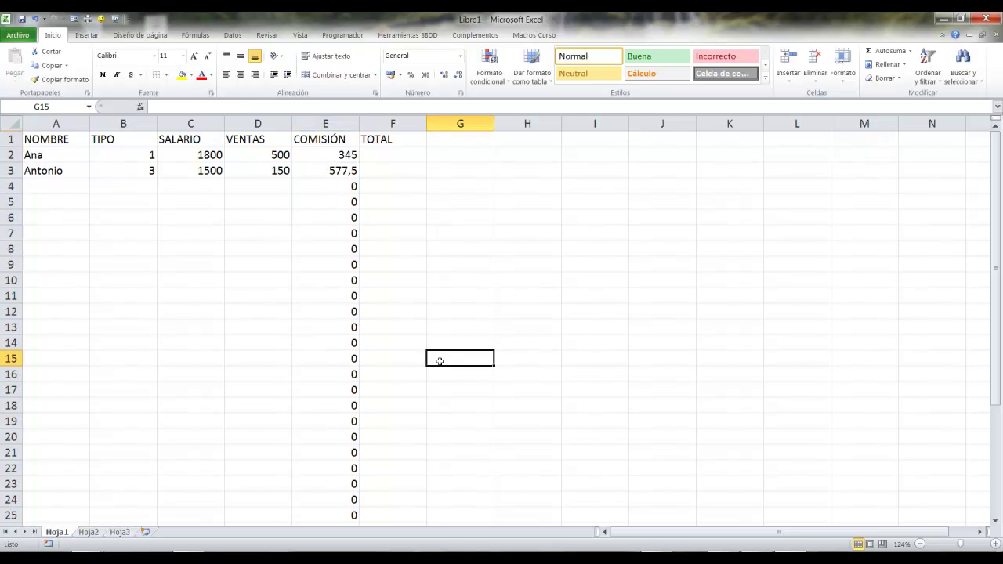
{"action": "left_click", "coordinate": [383, 309]}
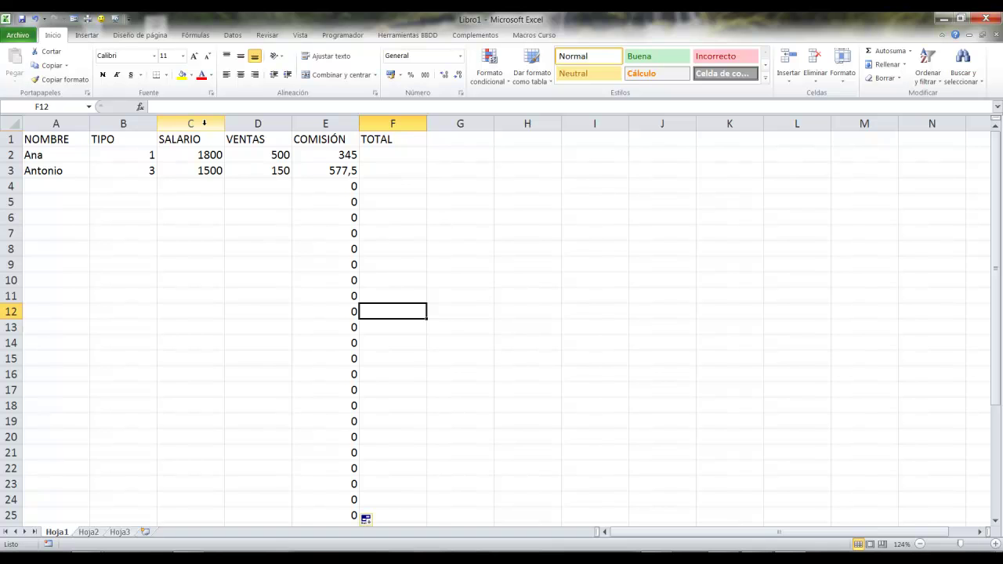
{"action": "left_click", "coordinate": [140, 106]}
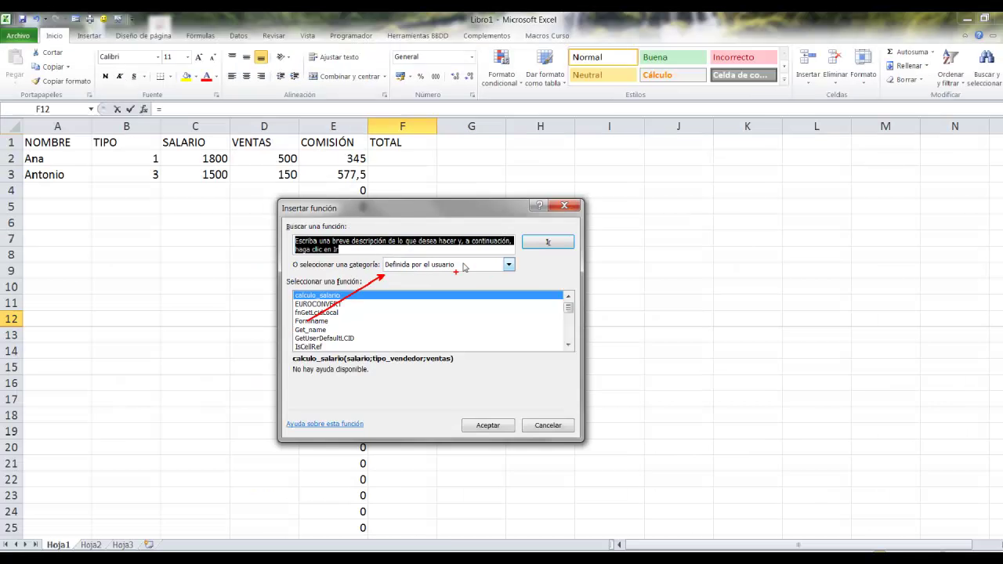
View calculo_salario's argument form, which has no help text, and cancel it
{"action": "left_click", "coordinate": [496, 259]}
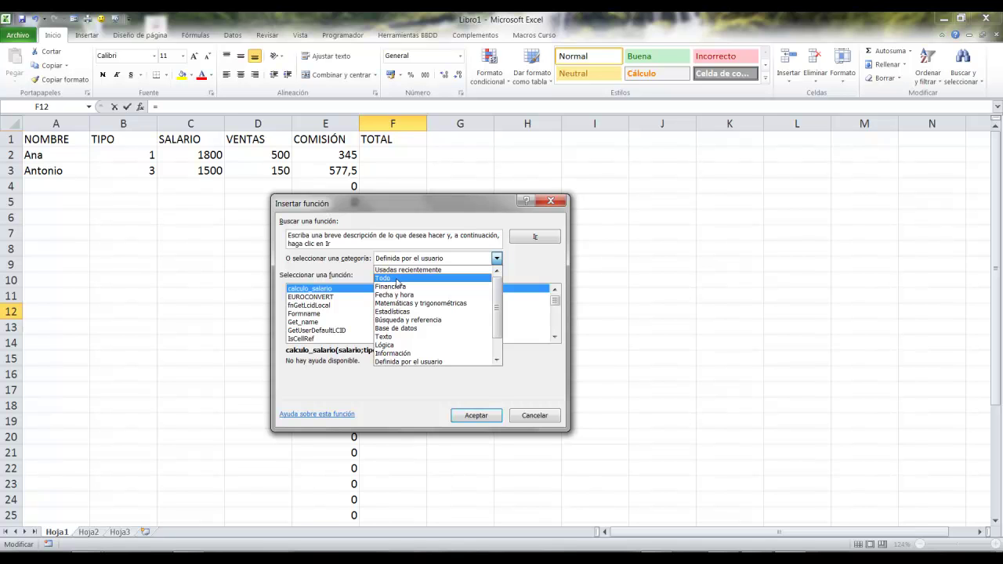
{"action": "left_click", "coordinate": [309, 275]}
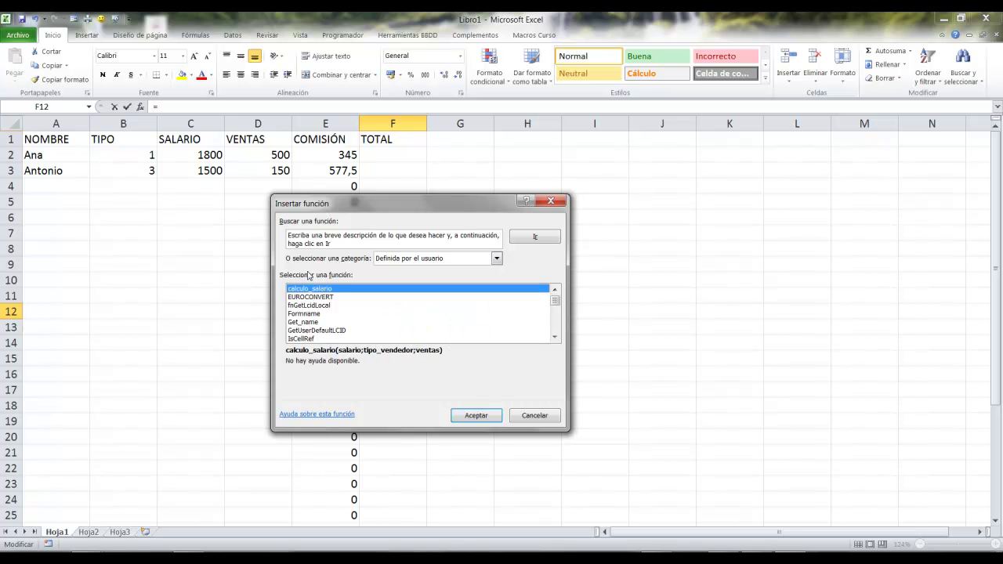
{"action": "left_click", "coordinate": [475, 415]}
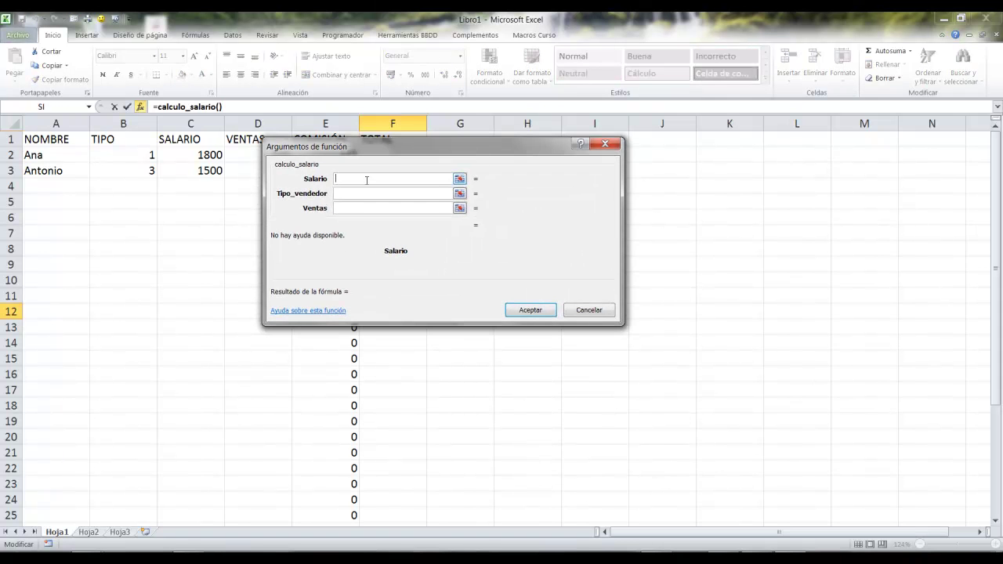
{"action": "left_click_drag", "start_coordinate": [268, 170], "coordinate": [334, 212]}
{"action": "left_click_drag", "start_coordinate": [265, 229], "coordinate": [609, 285]}
{"action": "left_click", "coordinate": [589, 313]}
Read PRECIO's description under the Financiera category, then cancel without inserting it
{"action": "left_click", "coordinate": [139, 107]}
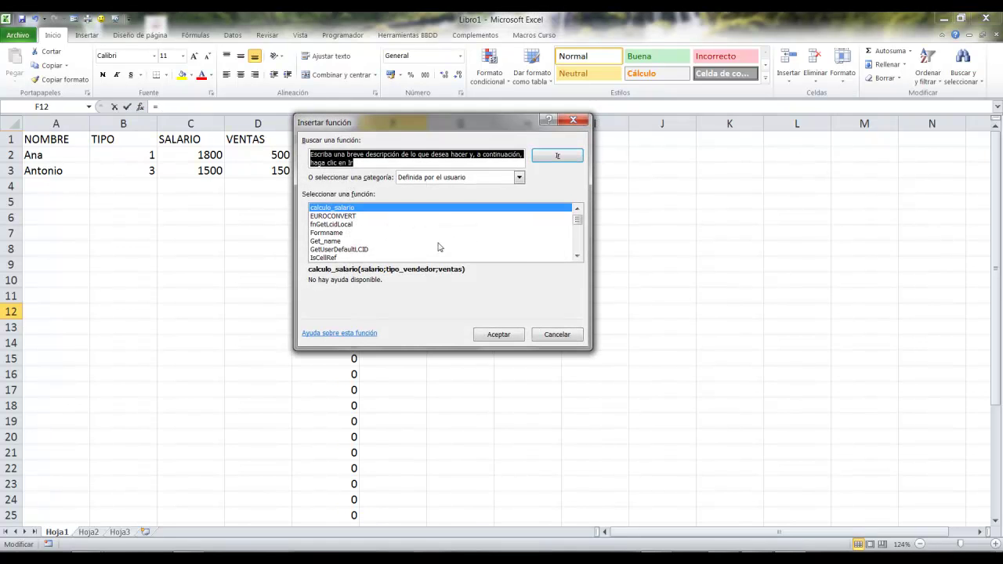
{"action": "left_click", "coordinate": [470, 178]}
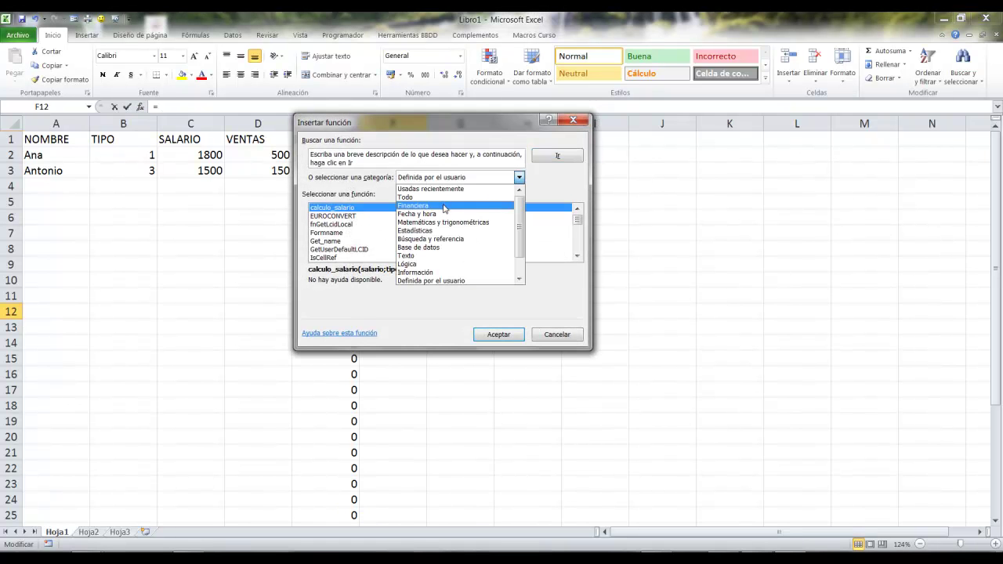
{"action": "left_click", "coordinate": [443, 205]}
{"action": "scroll", "coordinate": [365, 235], "scroll_direction": "down", "scroll_amount": 5}
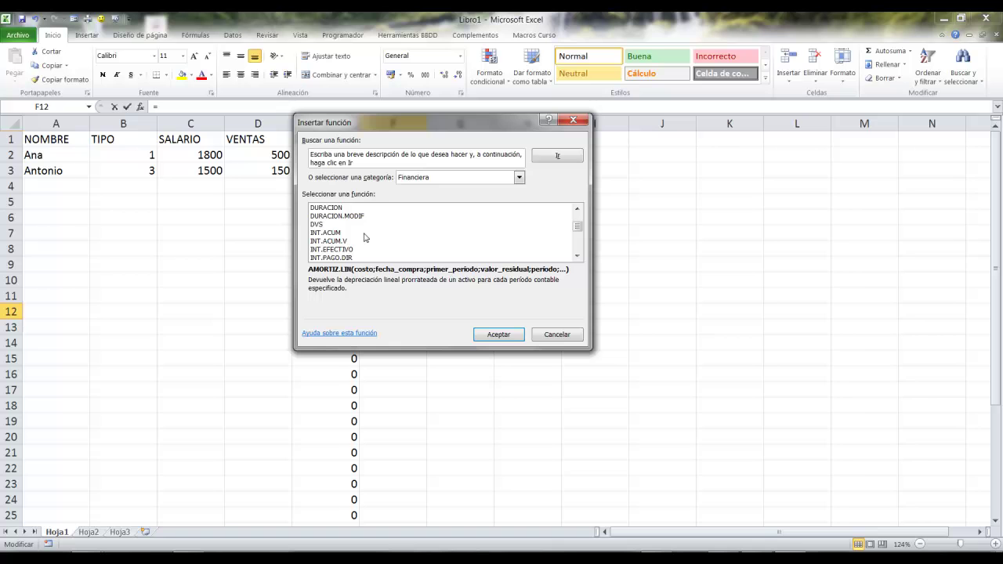
{"action": "scroll", "coordinate": [364, 235], "scroll_direction": "down", "scroll_amount": 4}
{"action": "left_click", "coordinate": [361, 232]}
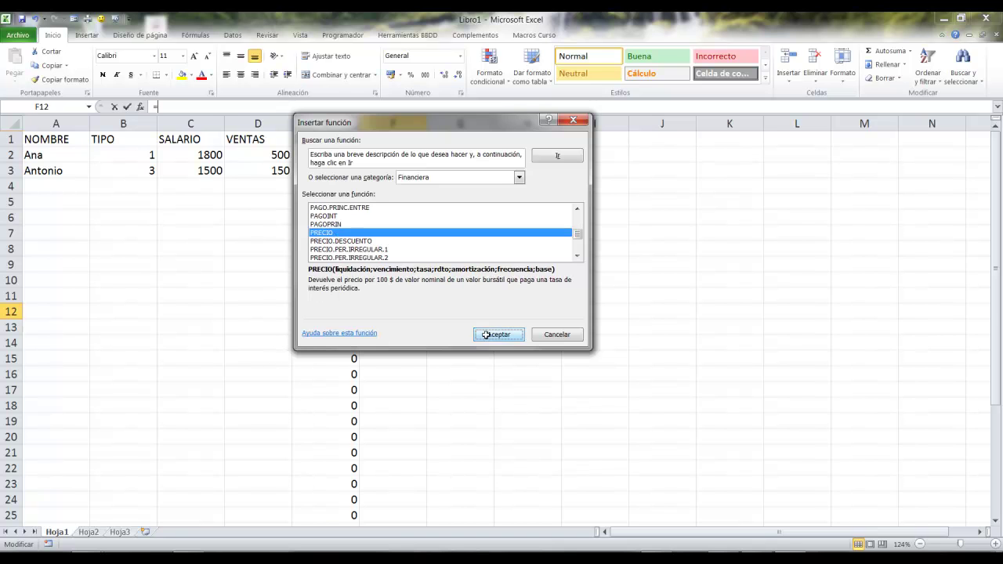
{"action": "left_click", "coordinate": [498, 335]}
{"action": "left_click_drag", "start_coordinate": [241, 245], "coordinate": [632, 257]}
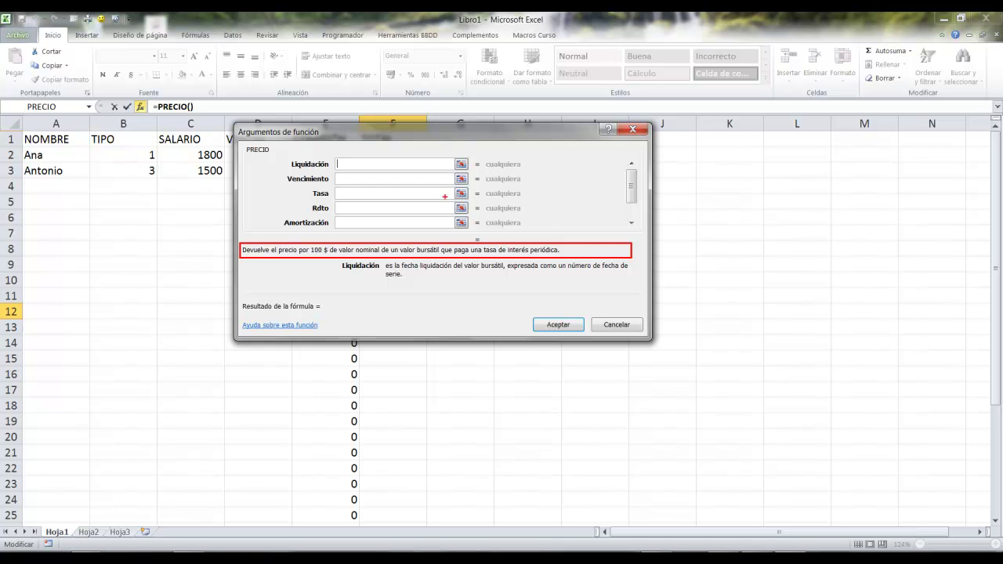
{"action": "left_click_drag", "start_coordinate": [594, 246], "coordinate": [657, 210]}
{"action": "left_click", "coordinate": [605, 325]}
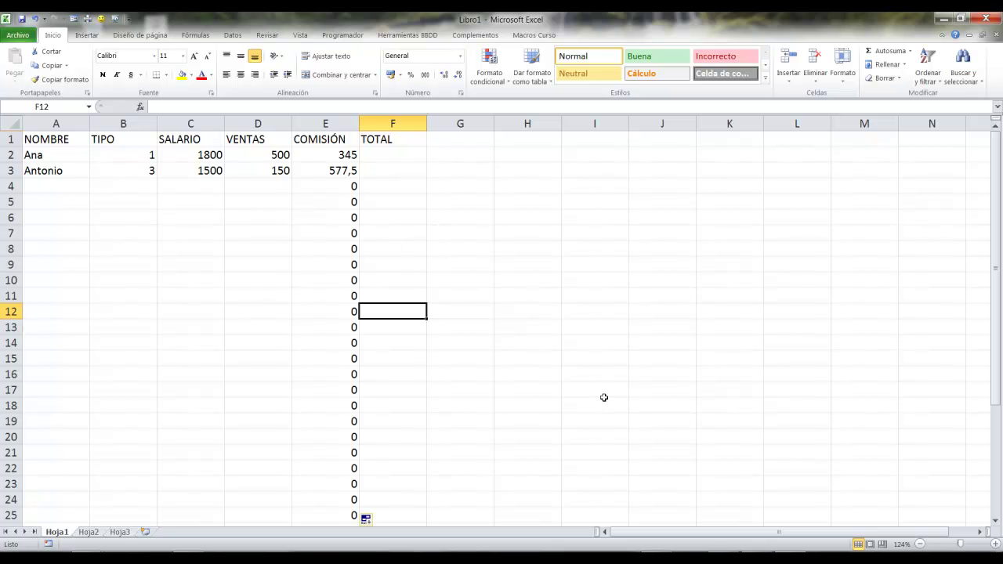
In the maximized VBA editor, begin a 'sub' line below calculo_salario's End Function
{"action": "key", "text": "alt+F11"}
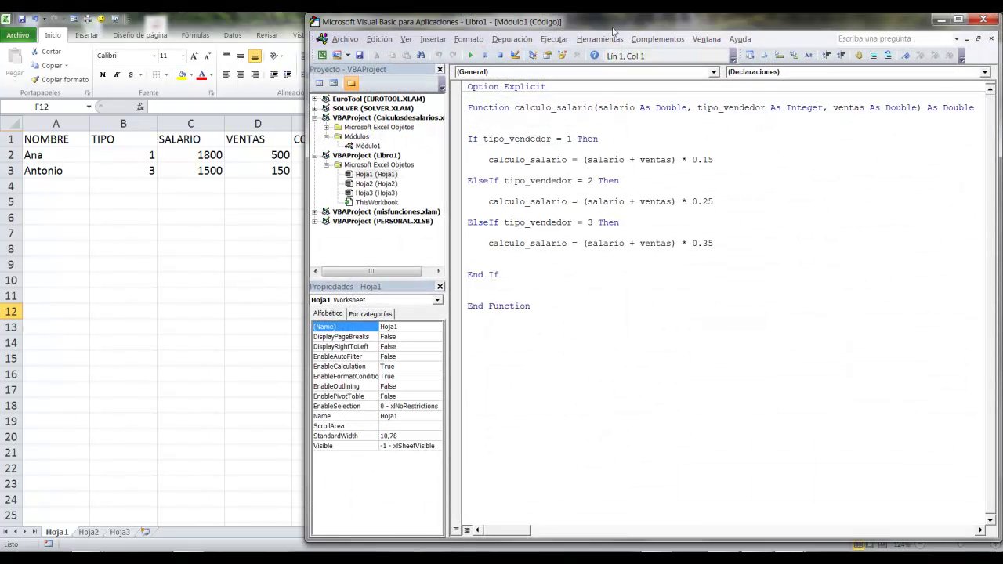
{"action": "double_click", "coordinate": [616, 24]}
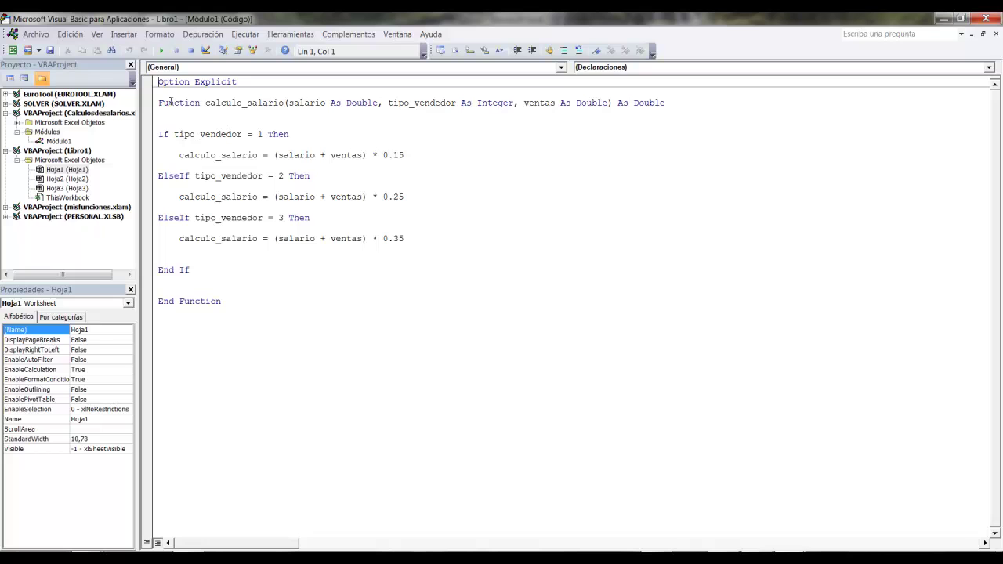
{"action": "left_click", "coordinate": [278, 301]}
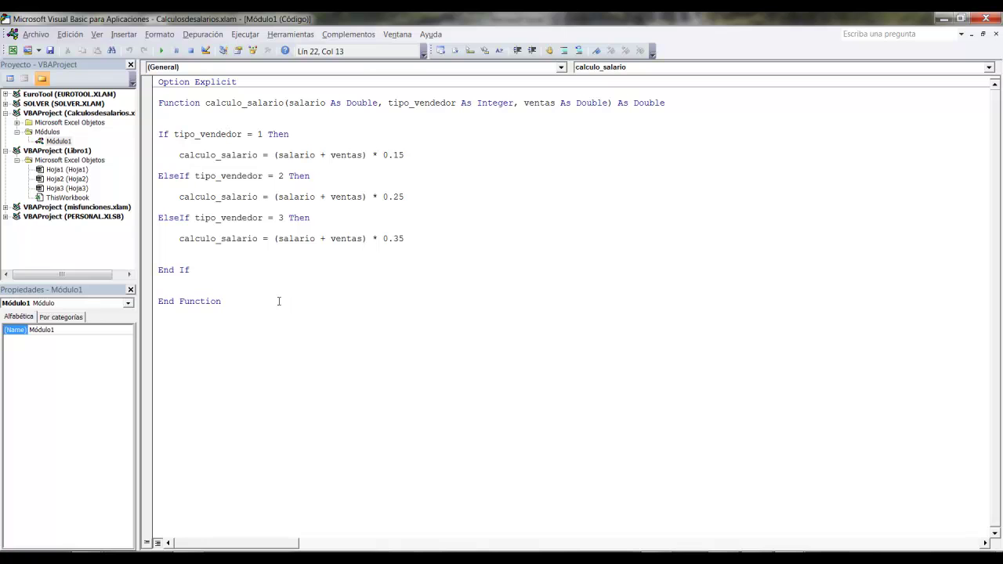
{"action": "key", "text": "Return"}
{"action": "key", "text": "Return"}
{"action": "key", "text": "Return"}
{"action": "type", "text": "sub"}
Complete the Sub ordenafuncion header and open a blank line inside the procedure
{"action": "type", "text": "ordenafuncion"}
{"action": "key", "text": "Return"}
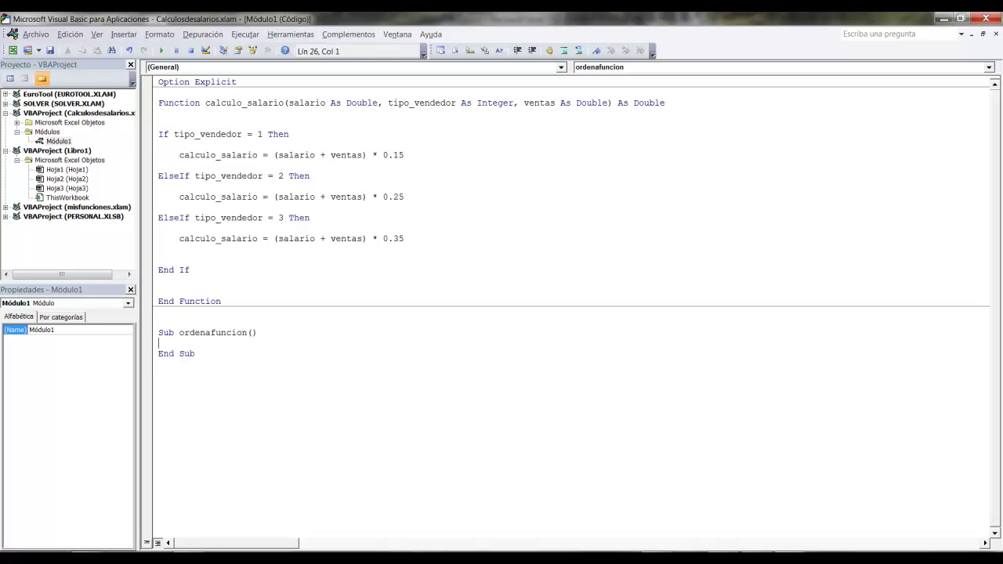
{"action": "key", "text": "Return"}
Type application.MacroOptions and review its Macro, Description and Category parameter tooltip
{"action": "type", "text": "application"}
{"action": "type", "text": ".macr"}
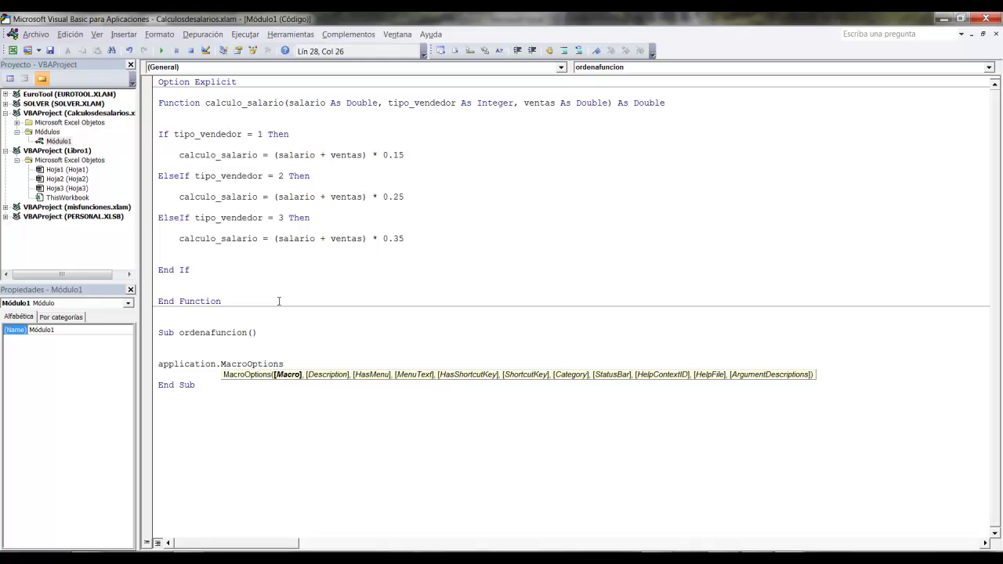
{"action": "left_click_drag", "start_coordinate": [265, 391], "coordinate": [795, 391]}
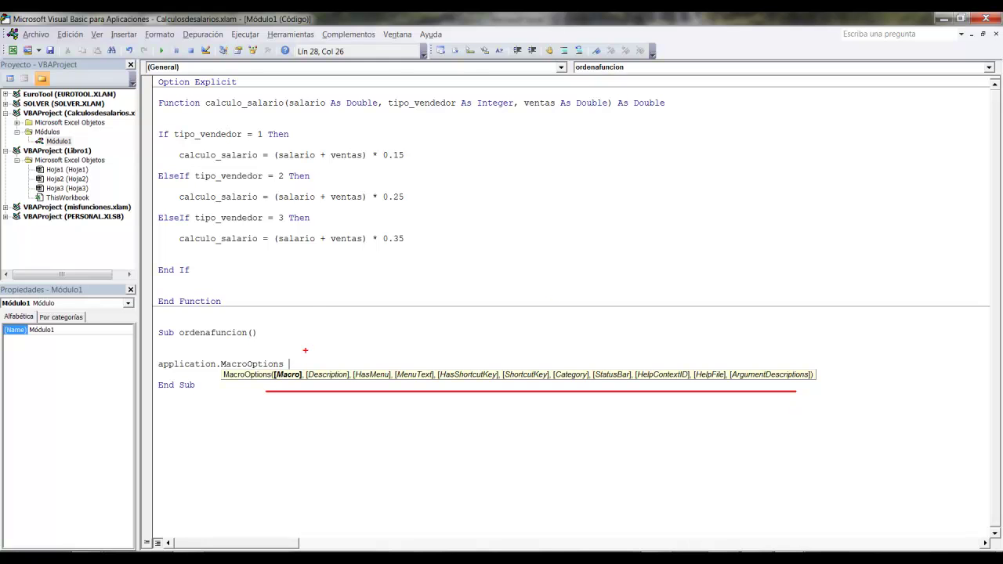
{"action": "left_click_drag", "start_coordinate": [300, 359], "coordinate": [314, 298]}
{"action": "left_click_drag", "start_coordinate": [330, 360], "coordinate": [352, 307]}
{"action": "left_click_drag", "start_coordinate": [582, 357], "coordinate": [637, 266]}
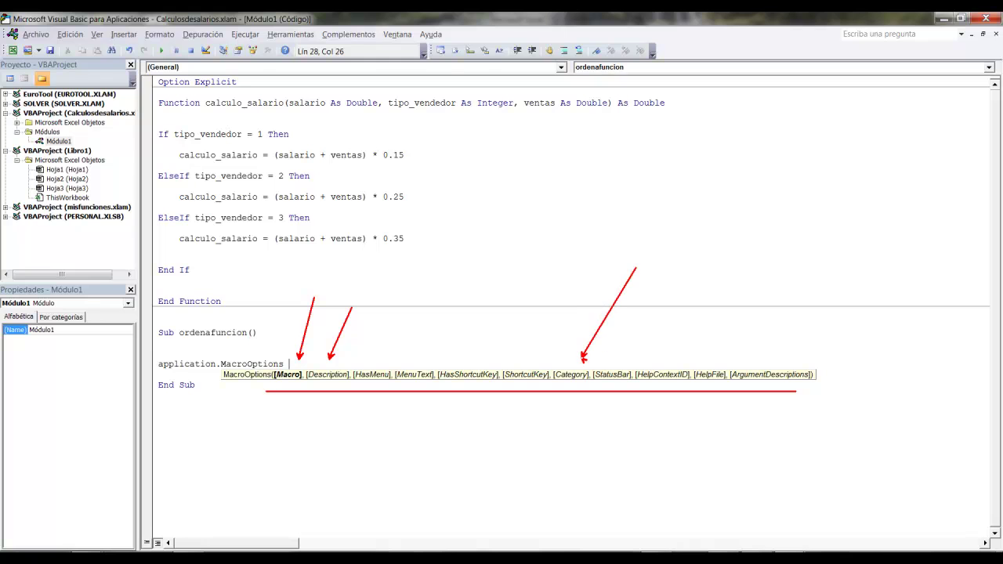
{"action": "left_click_drag", "start_coordinate": [766, 360], "coordinate": [818, 280]}
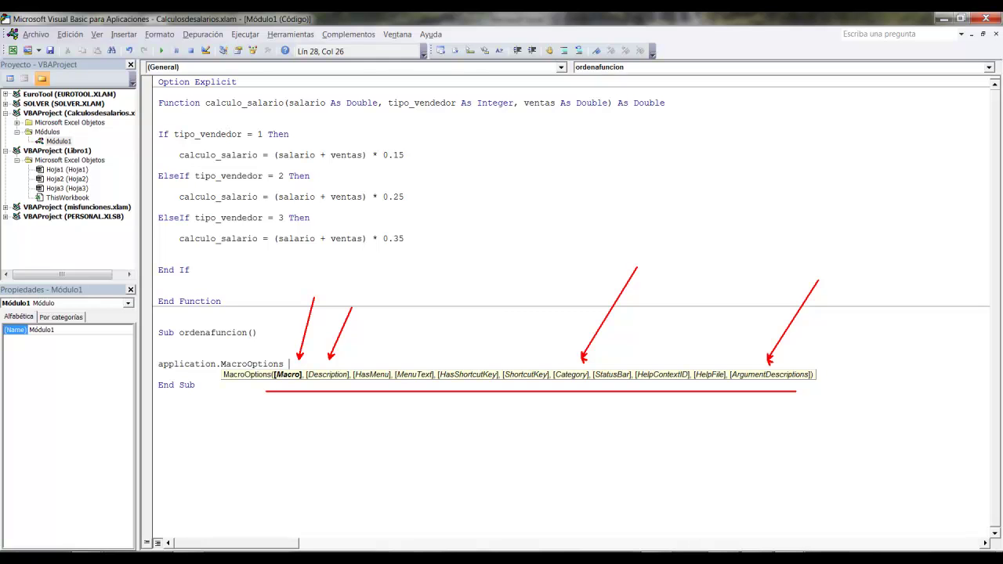
{"action": "key", "text": "ctrl+z"}
{"action": "left_click_drag", "start_coordinate": [334, 387], "coordinate": [342, 448]}
{"action": "left_click_drag", "start_coordinate": [584, 385], "coordinate": [598, 441]}
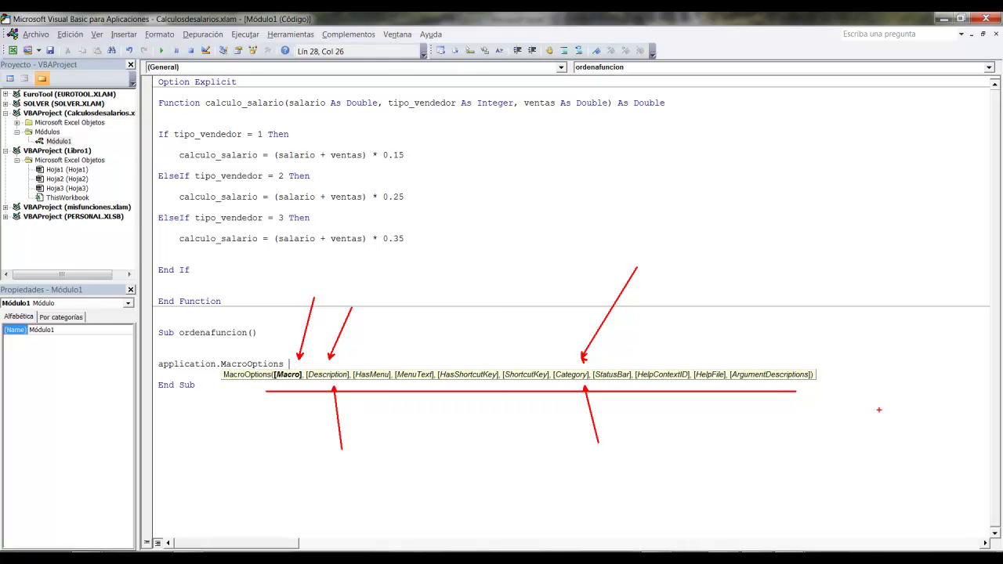
{"action": "key", "text": "Escape"}
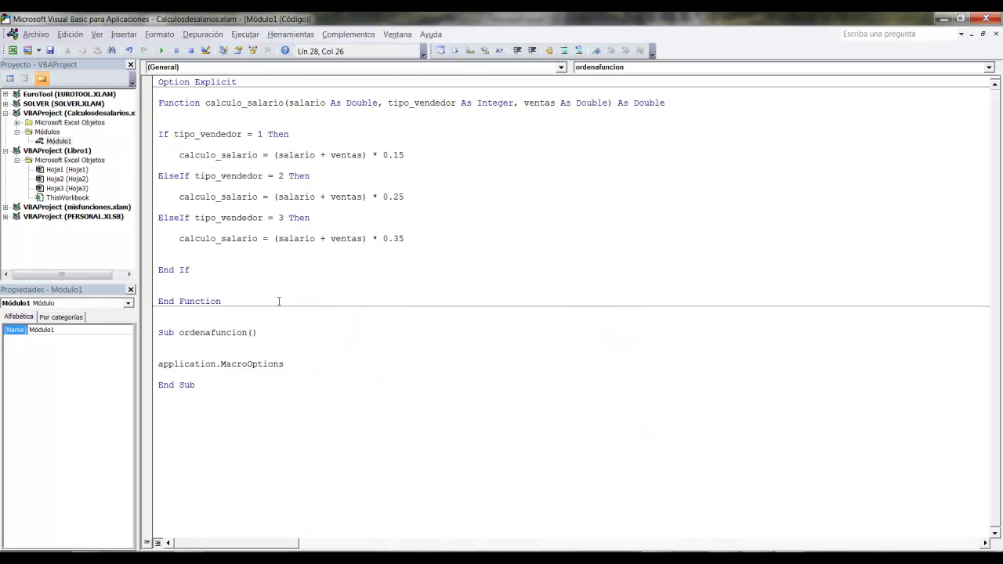
Pass "calculo_salario" and "Calcula el salario de los trabajadores en función del tipo vendedor", with commas up to Category
{"action": "type", "text": "\""}
{"action": "type", "text": "calculo_salario\","}
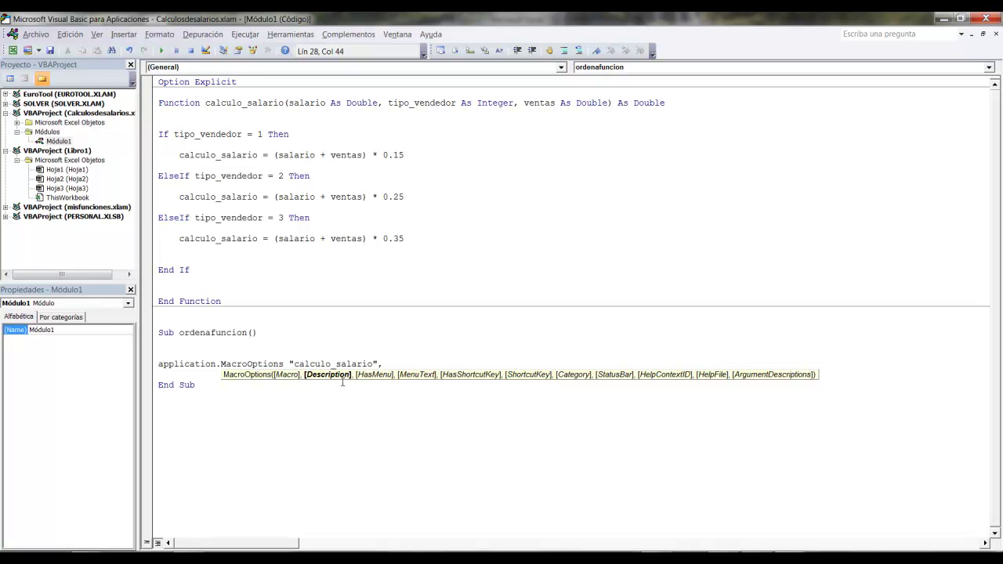
{"action": "type", "text": "\""}
{"action": "type", "text": "Calcula el salario de los trabajadores en función del tipo vendedor\","}
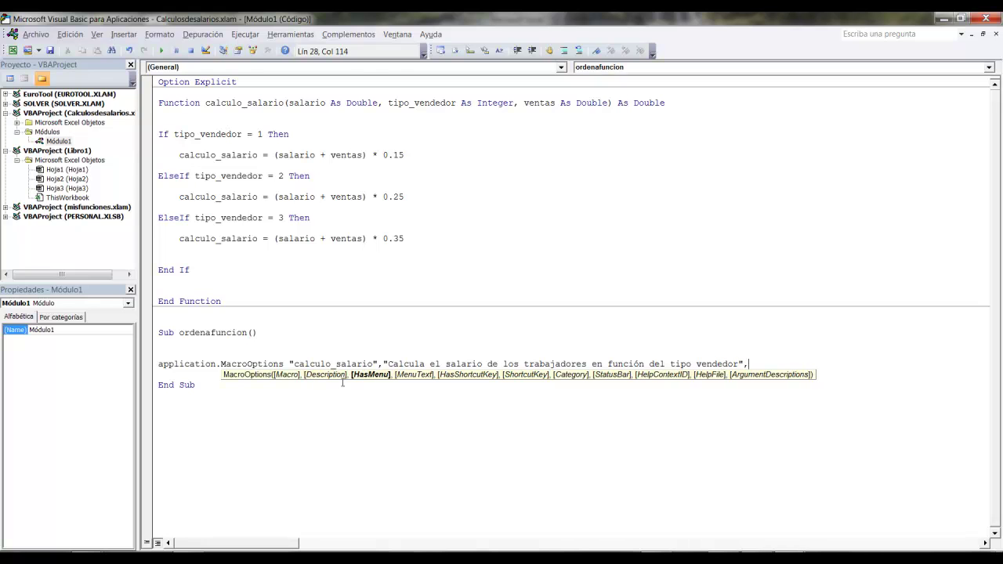
{"action": "type", "text": ","}
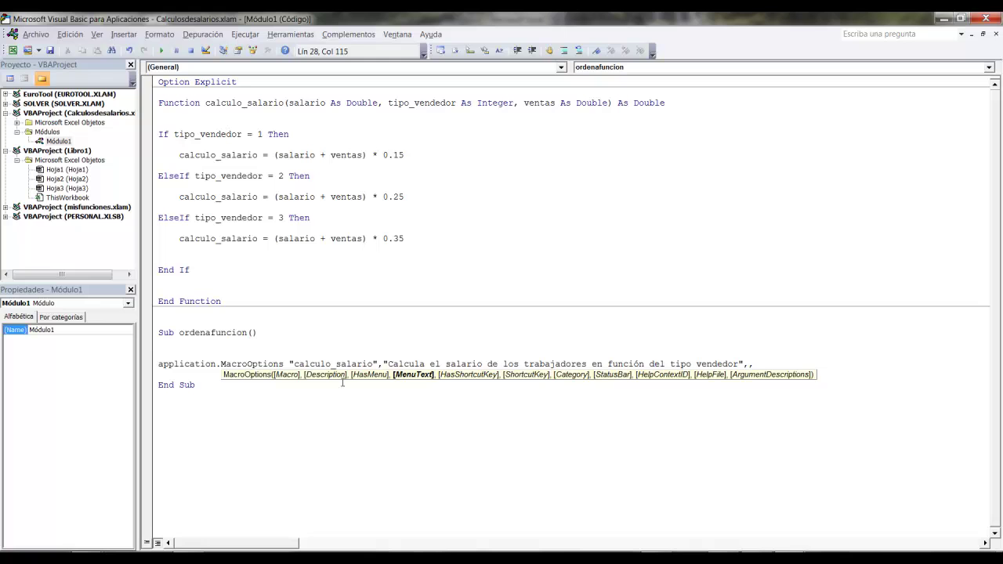
{"action": "type", "text": ","}
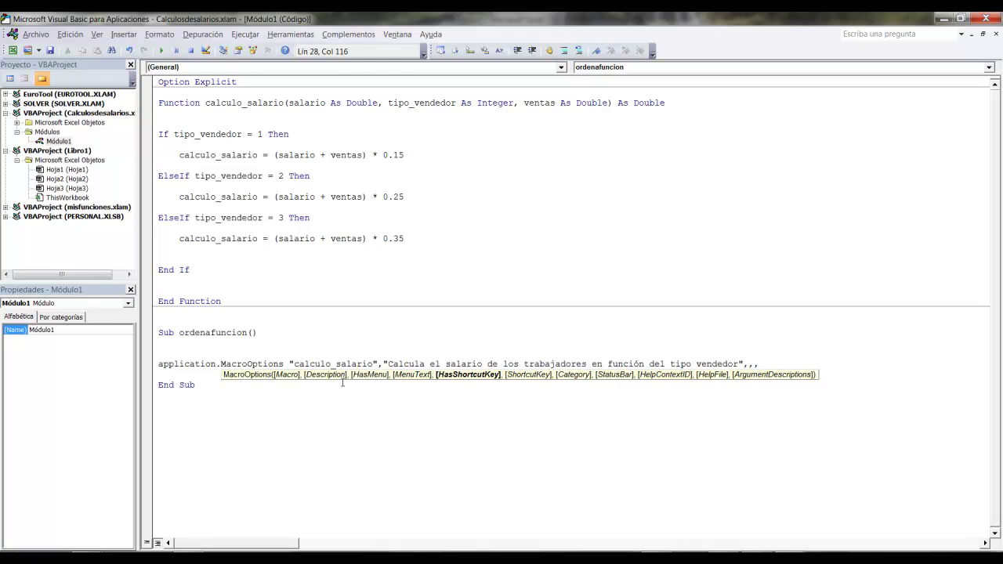
{"action": "type", "text": ","}
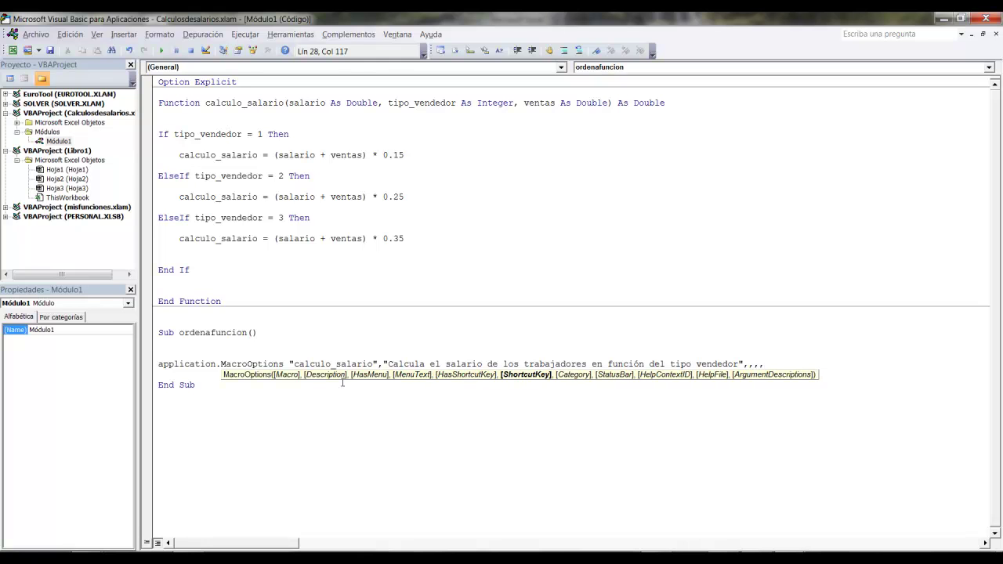
{"action": "type", "text": ","}
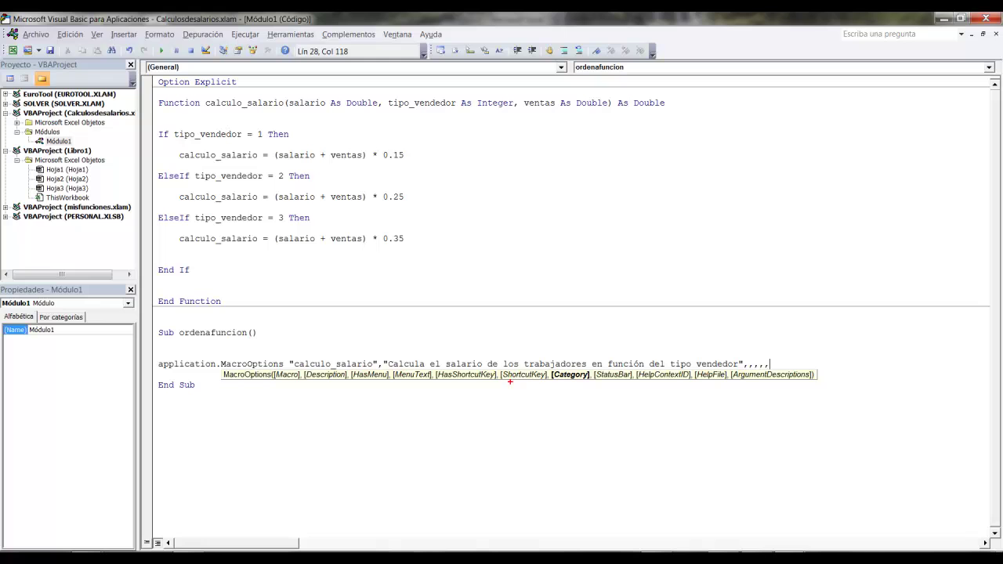
{"action": "left_click_drag", "start_coordinate": [559, 387], "coordinate": [561, 492]}
{"action": "left_click_drag", "start_coordinate": [578, 385], "coordinate": [619, 471]}
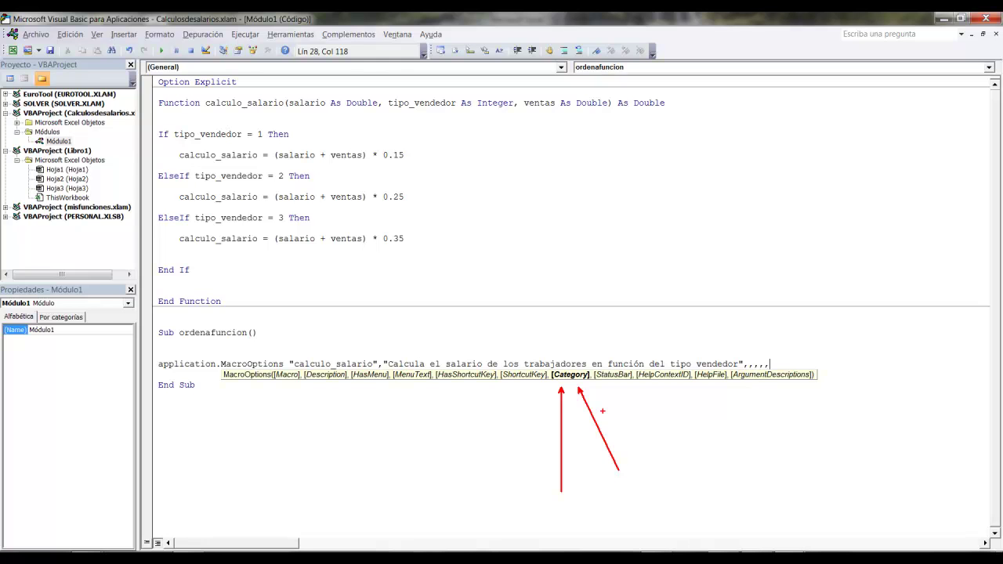
Try several values in the MacroOptions Category argument, then undo them
{"action": "key", "text": "t"}
{"action": "type", "text": "0"}
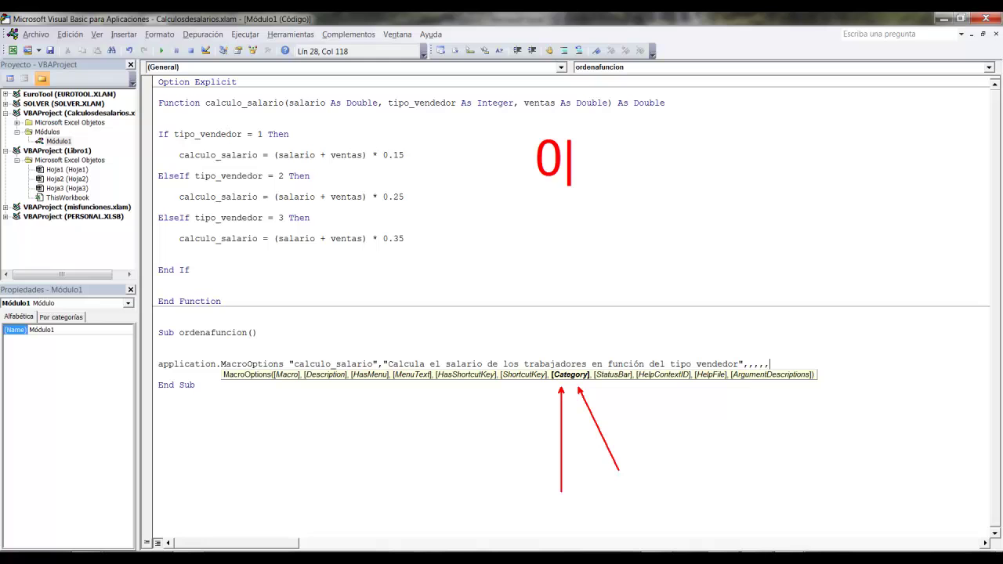
{"action": "key", "text": "Return"}
{"action": "type", "text": "1"}
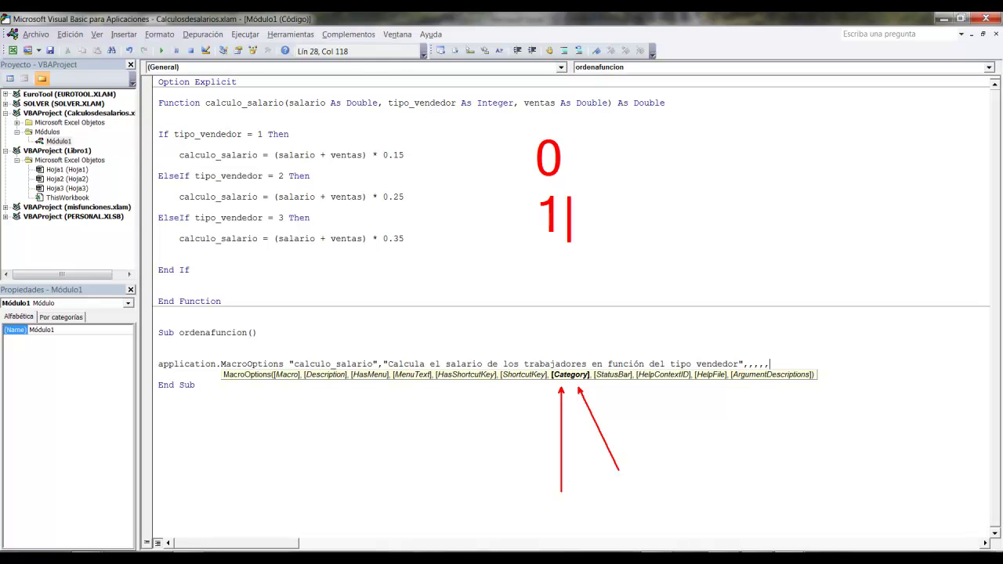
{"action": "type", "text": "2"}
{"action": "key", "text": "BackSpace"}
{"action": "key", "text": "Return"}
{"action": "type", "text": "2"}
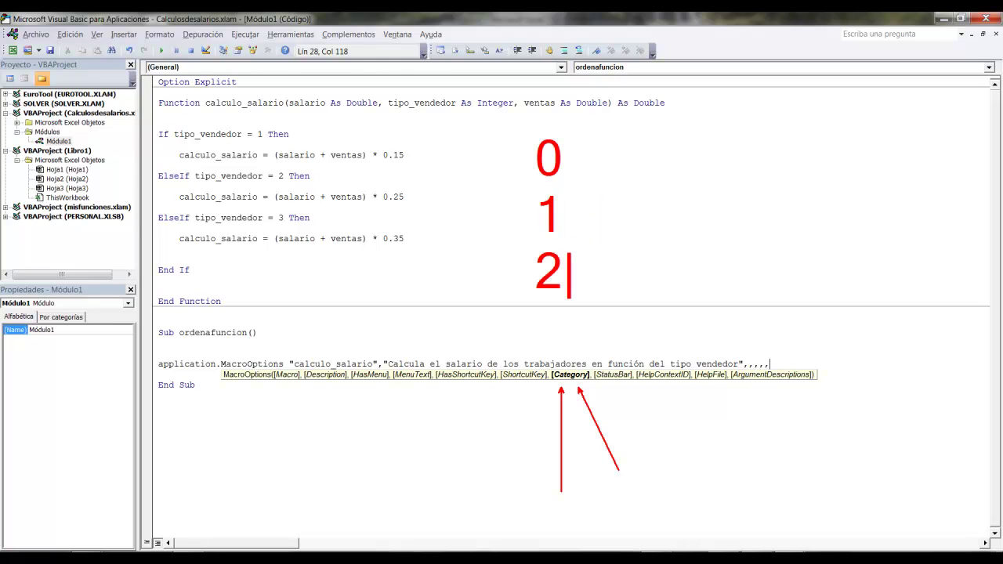
{"action": "key", "text": "BackSpace"}
{"action": "key", "text": "BackSpace"}
{"action": "key", "text": "BackSpace"}
{"action": "key", "text": "BackSpace"}
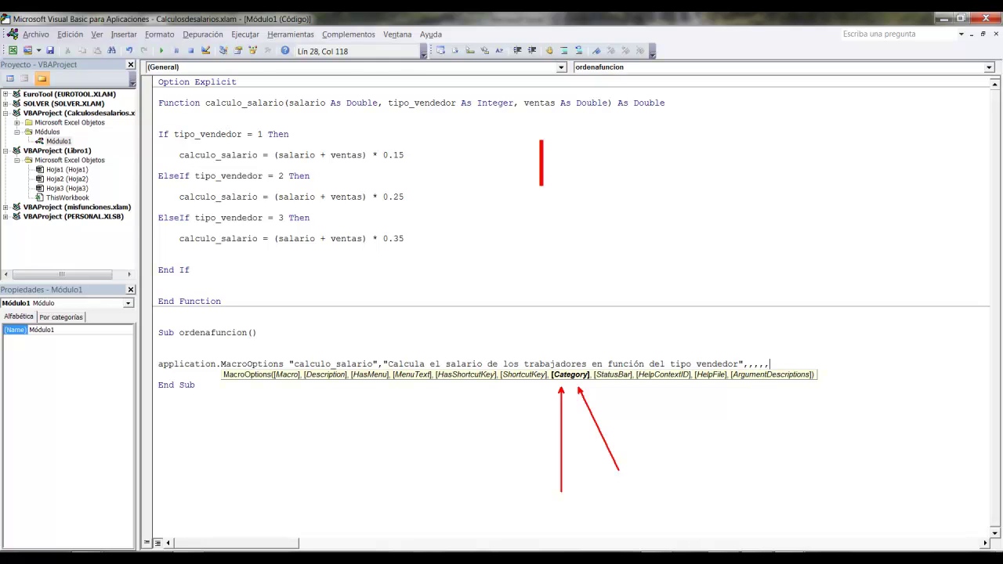
{"action": "key", "text": "ctrl+z"}
{"action": "key", "text": "Escape"}
Enter 1 as the Category argument and select the finished MacroOptions statement
{"action": "type", "text": "1"}
{"action": "key", "text": "Return"}
{"action": "key", "text": "Return"}
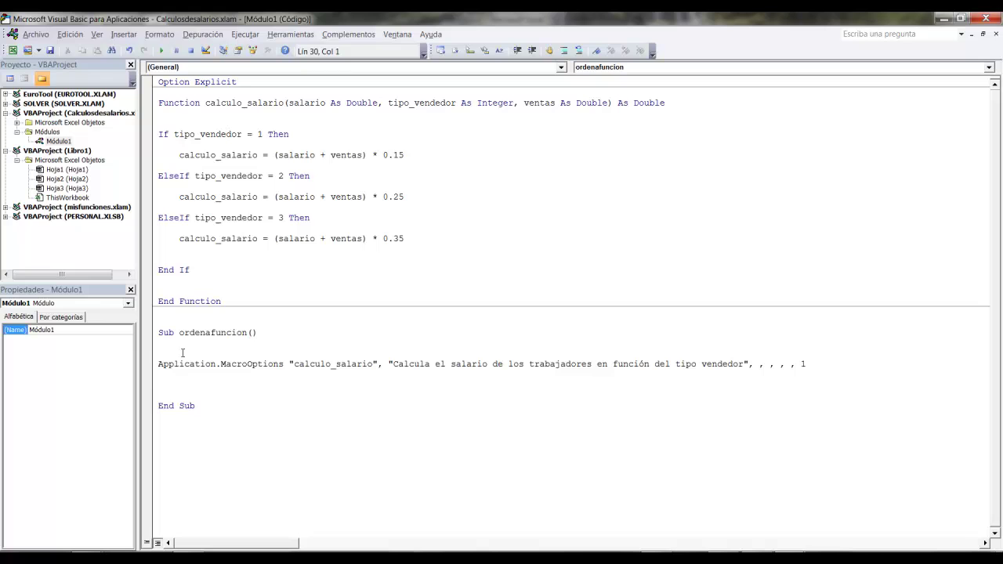
{"action": "left_click_drag", "start_coordinate": [154, 364], "coordinate": [249, 363]}
{"action": "left_click_drag", "start_coordinate": [158, 363], "coordinate": [805, 363]}
Run the MacroOptions procedure, return to the workbook, and open Insertar función for cell J15
{"action": "left_click", "coordinate": [569, 382]}
{"action": "left_click", "coordinate": [999, 19]}
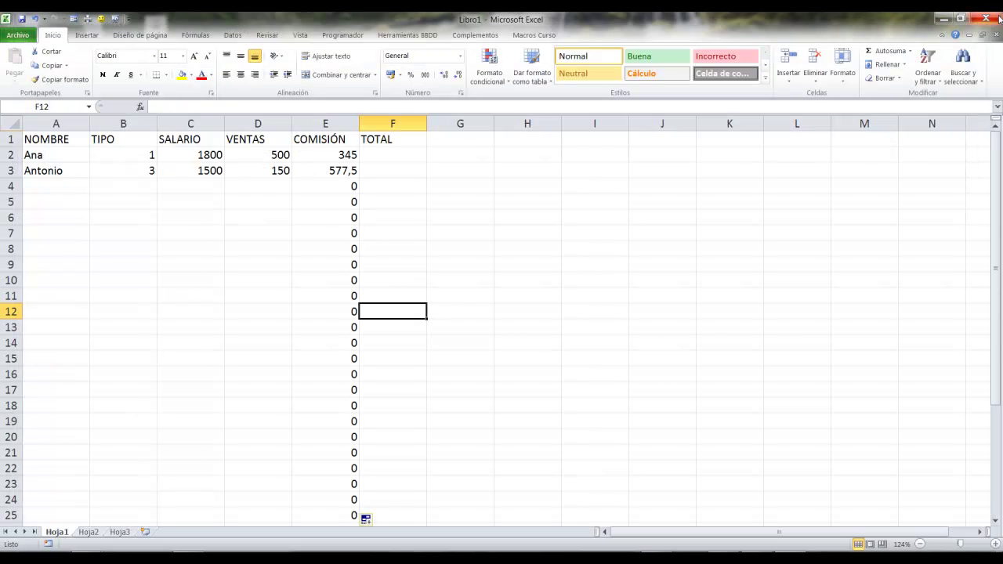
{"action": "left_click", "coordinate": [632, 356]}
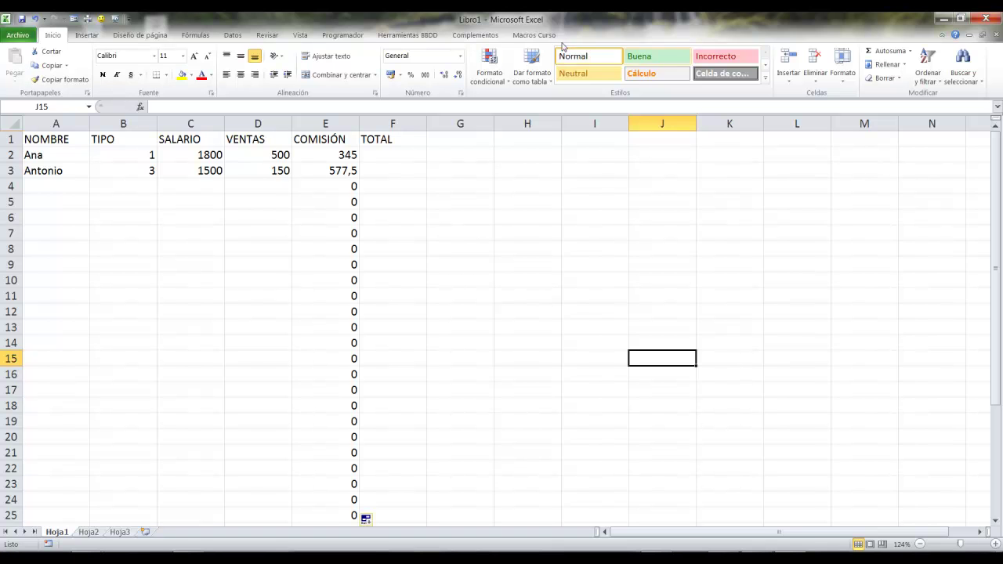
{"action": "left_click", "coordinate": [140, 107]}
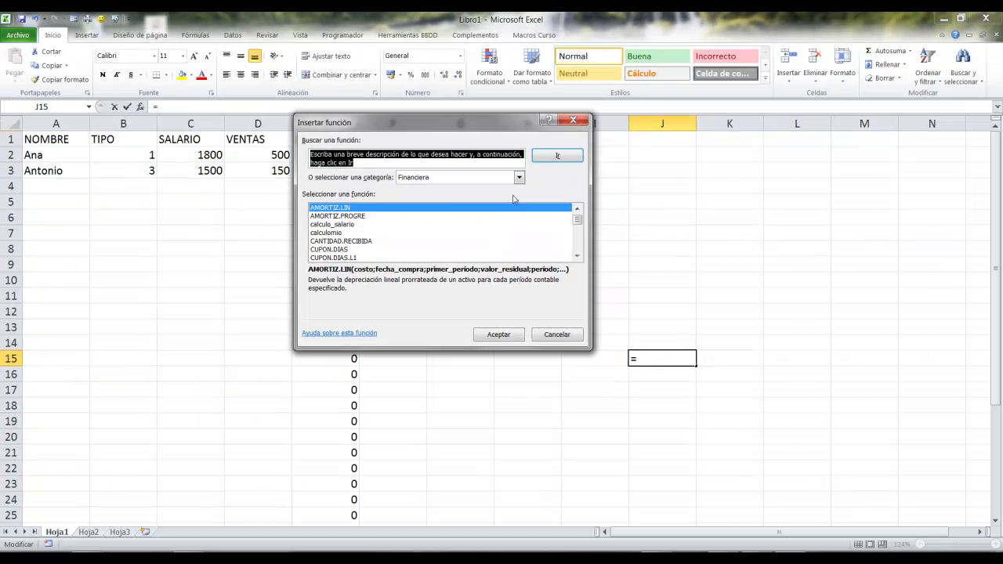
Review calculo_salario's description and Argumentos de función, then cancel, leaving J15 empty
{"action": "left_click", "coordinate": [350, 225]}
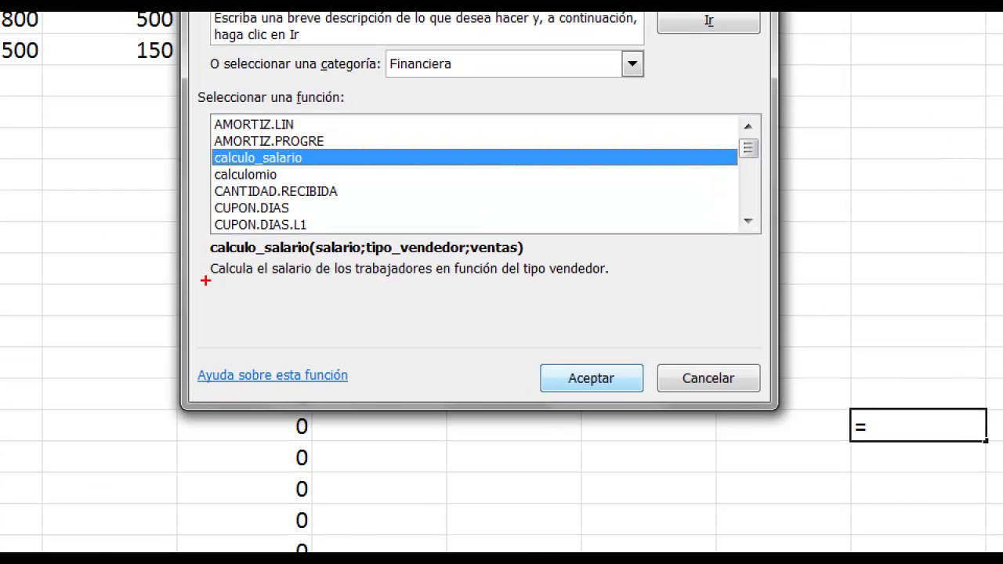
{"action": "left_click_drag", "start_coordinate": [235, 249], "coordinate": [589, 249]}
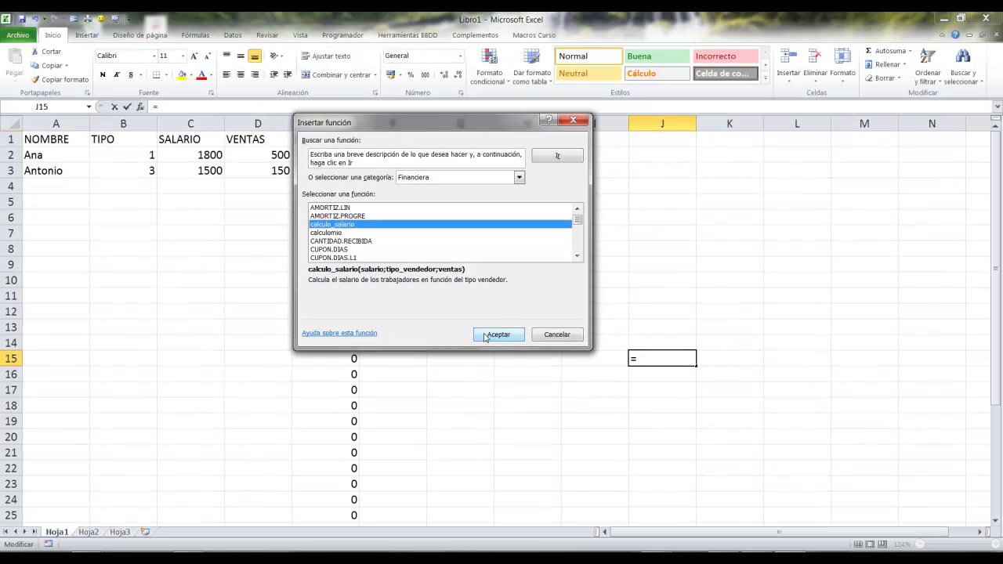
{"action": "left_click", "coordinate": [486, 335]}
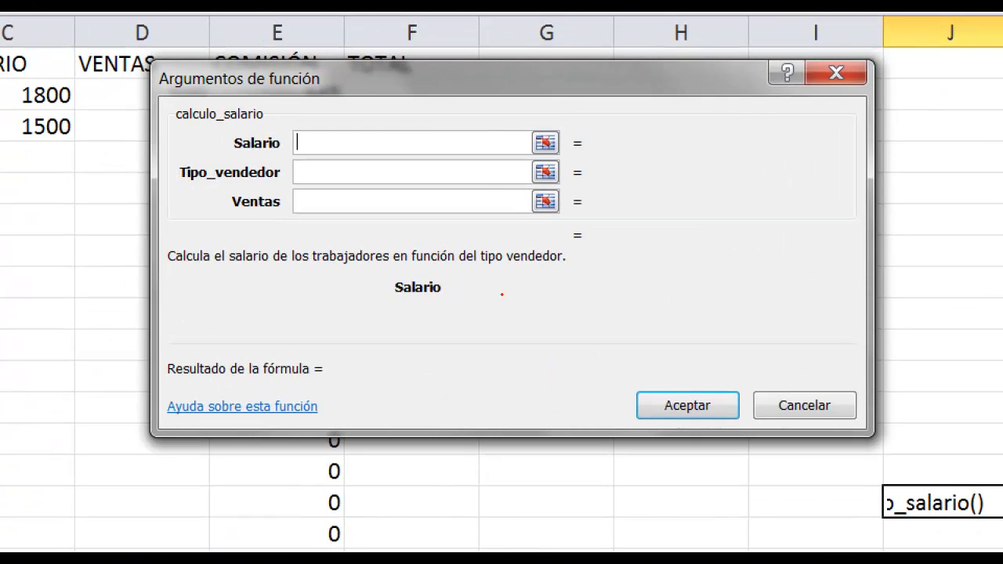
{"action": "left_click_drag", "start_coordinate": [150, 238], "coordinate": [631, 268]}
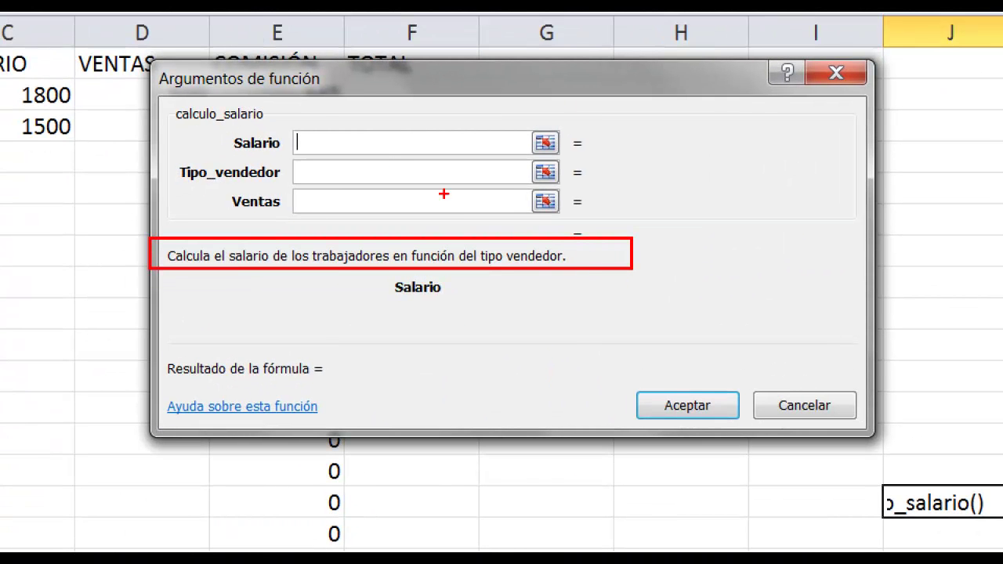
{"action": "left_click_drag", "start_coordinate": [316, 139], "coordinate": [365, 67]}
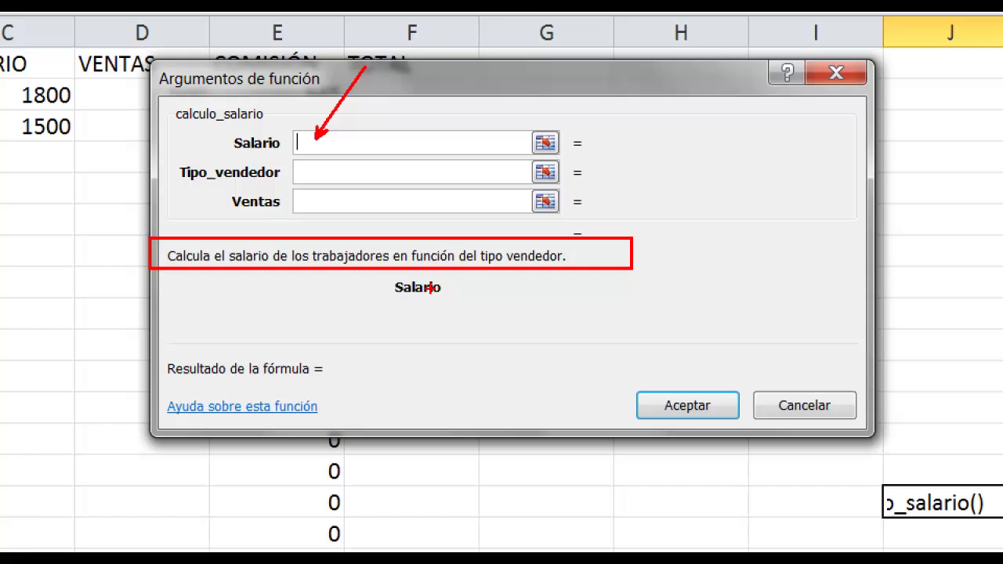
{"action": "key", "text": "Escape"}
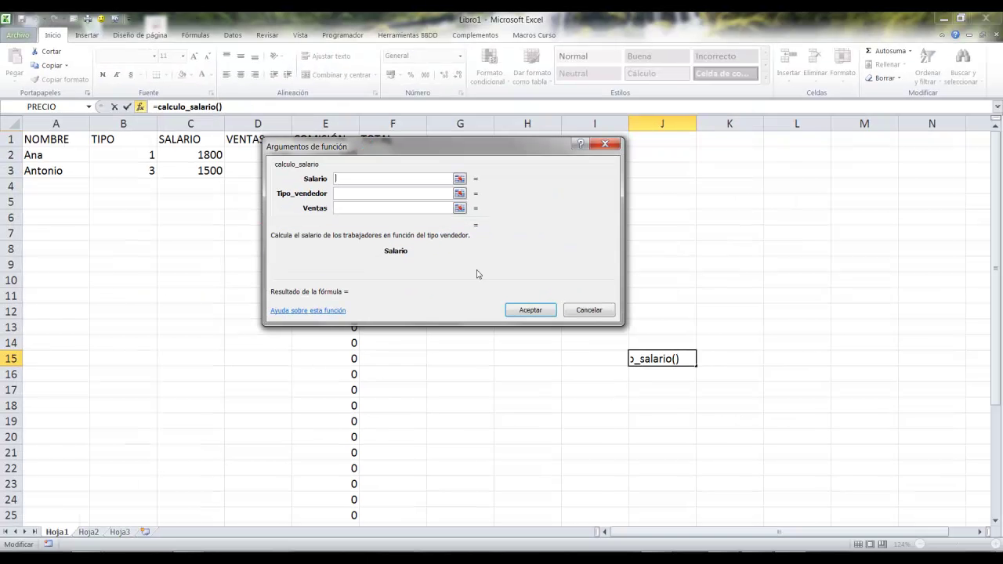
{"action": "left_click", "coordinate": [584, 313]}
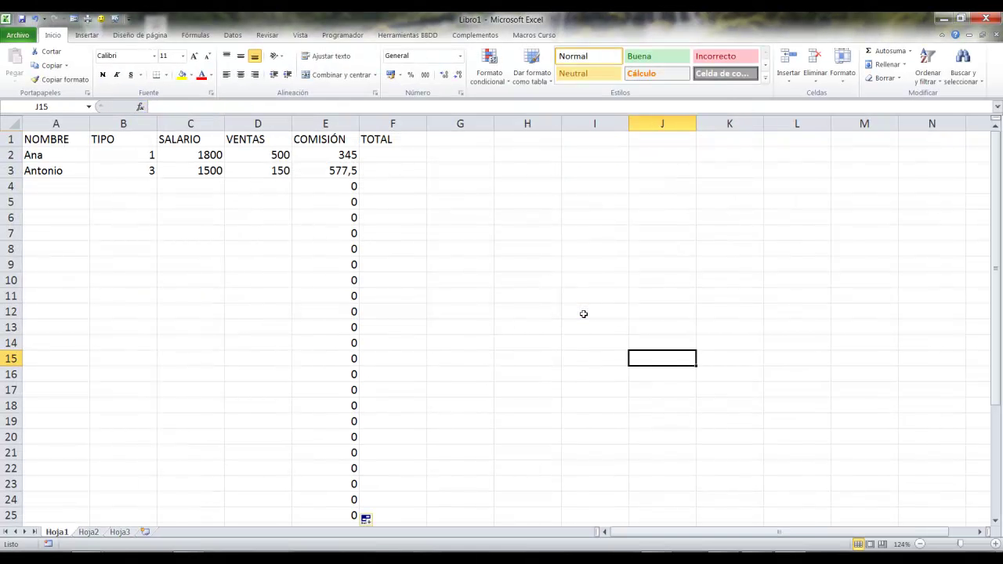